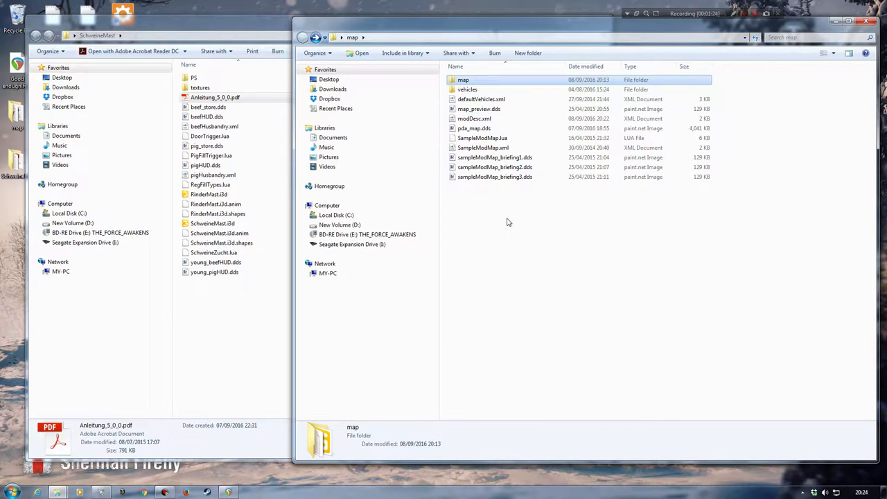
Step: Open Anleitung_5_0_0.pdf from the SchweineMast folder and read from the cover through the contents to the Einleitung and Einbau GE sections
click(284, 340)
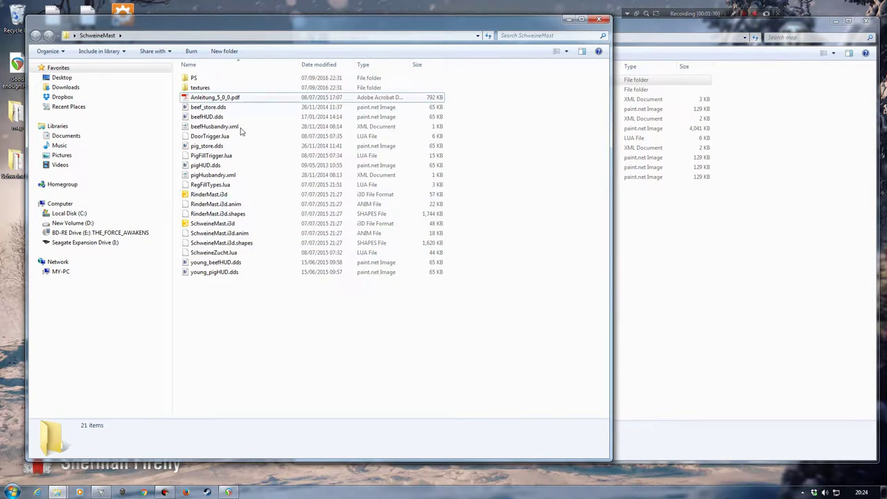
double_click(216, 98)
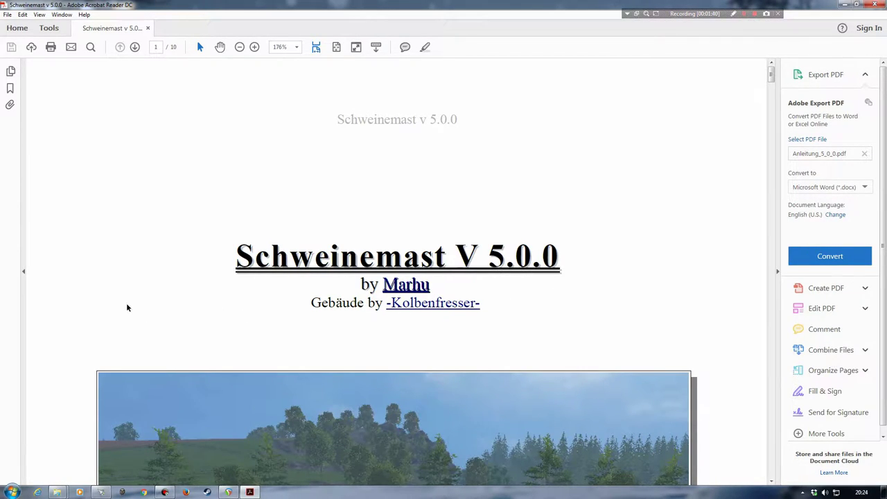
scroll(129, 310, down, 5)
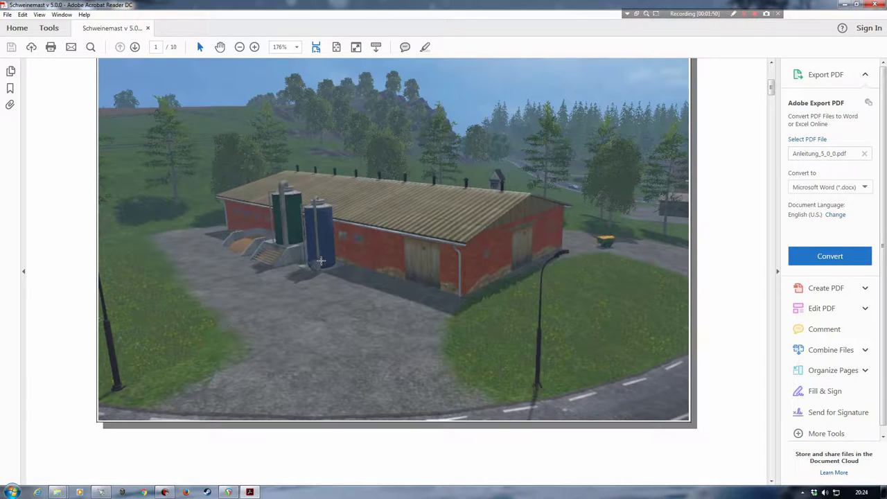
scroll(352, 248, down, 3)
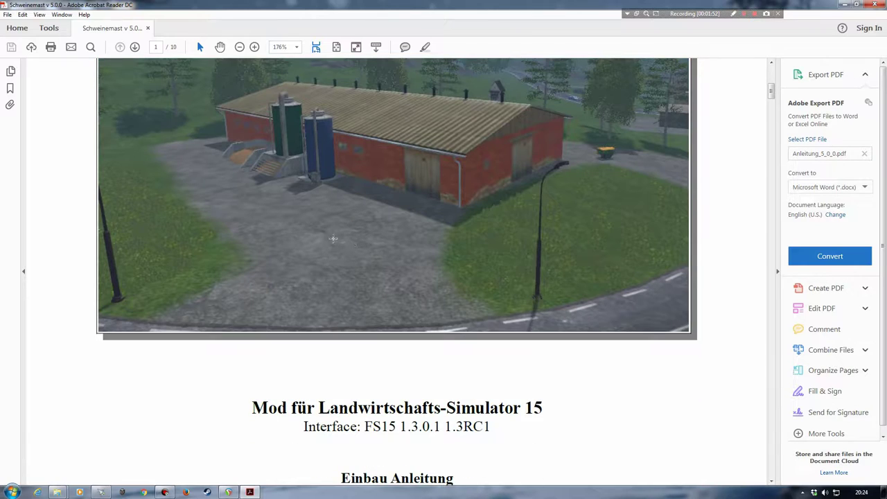
scroll(299, 244, up, 2)
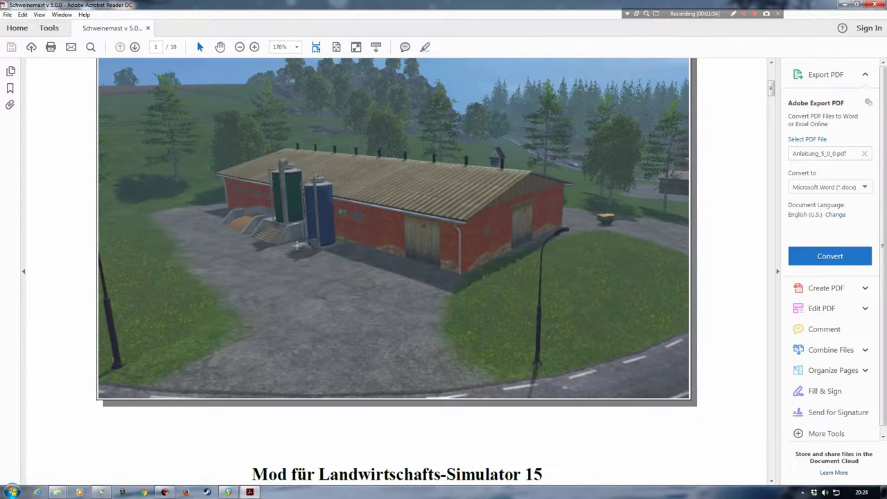
scroll(297, 245, down, 5)
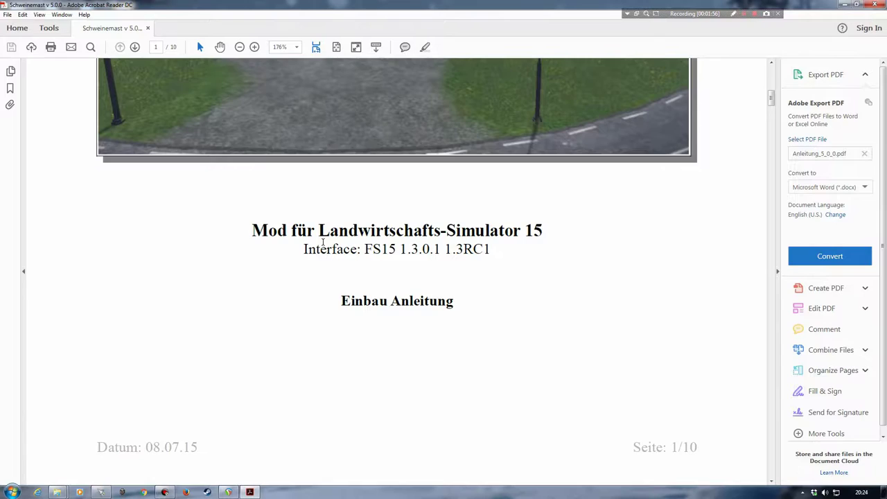
scroll(355, 233, down, 6)
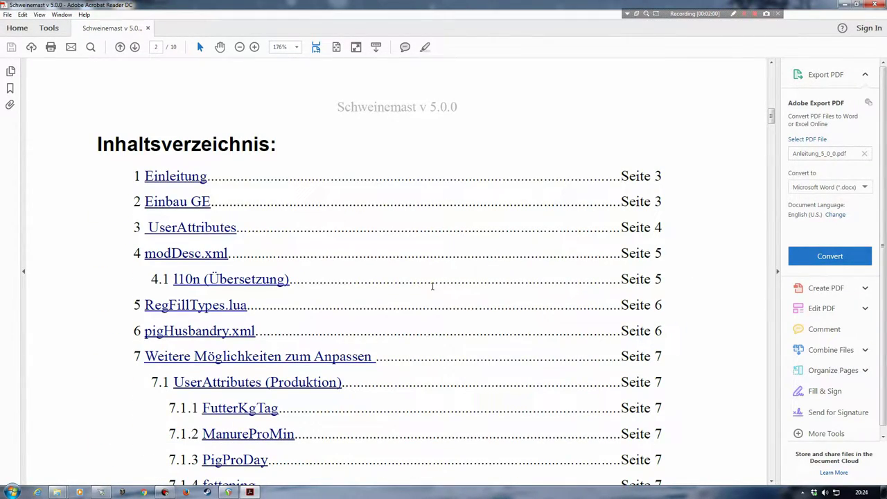
scroll(432, 280, down, 3)
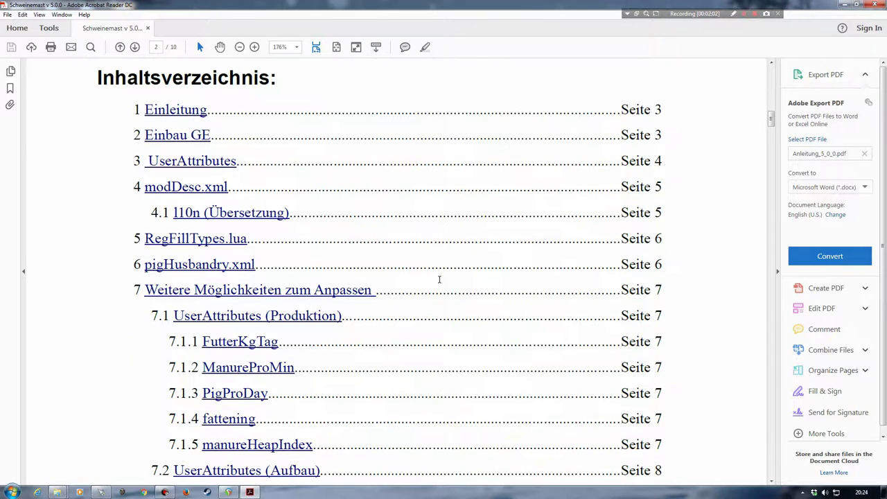
scroll(450, 278, down, 10)
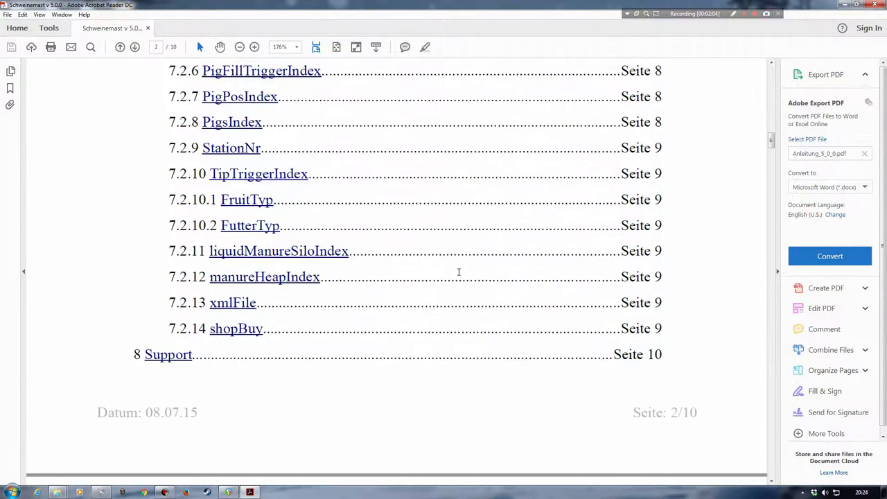
scroll(362, 257, down, 6)
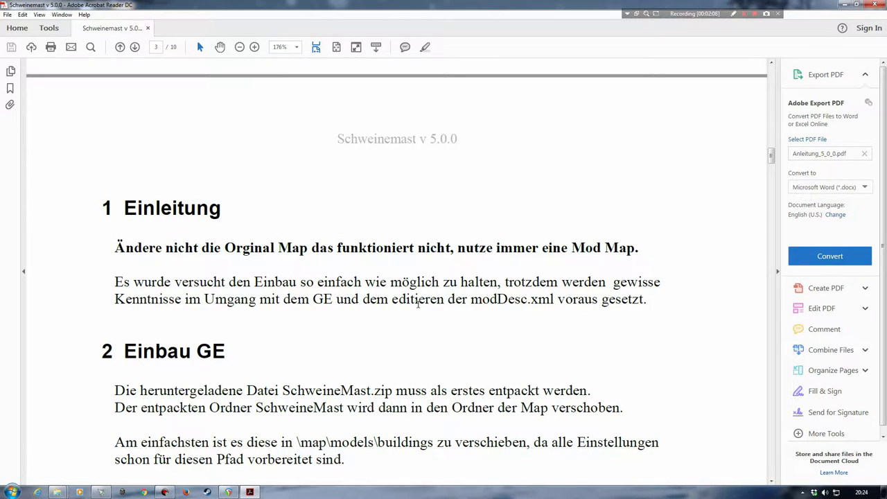
mouse_move(770, 156)
mouse_down()
mouse_move(771, 83)
mouse_move(771, 163)
mouse_up()
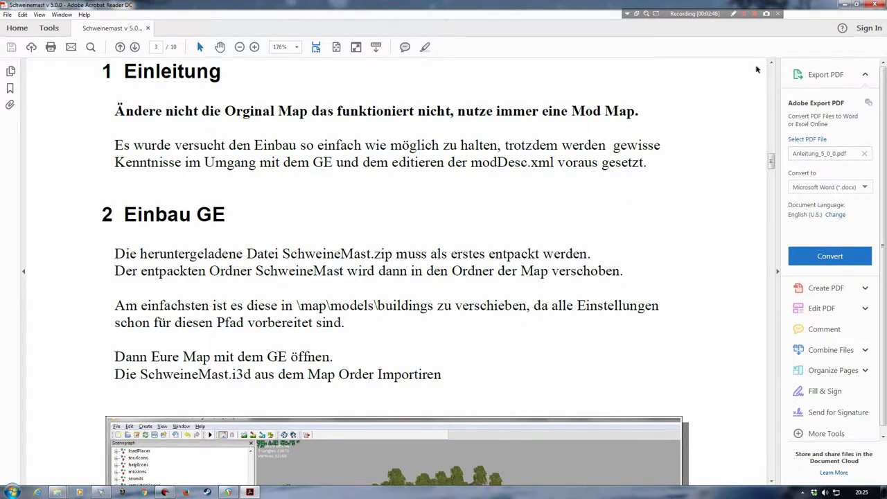
Step: Close the SchweineMast folder window and the PDF manual, leaving the map folder window open
click(843, 6)
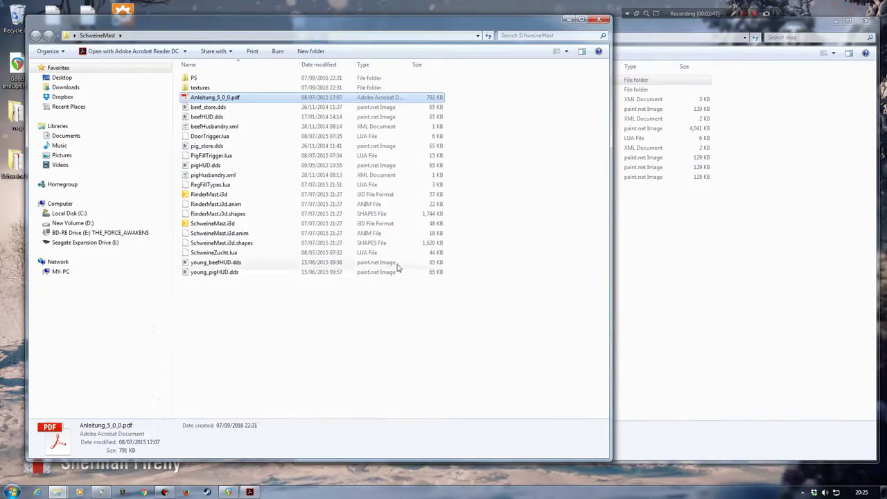
click(600, 22)
key(alt+Tab)
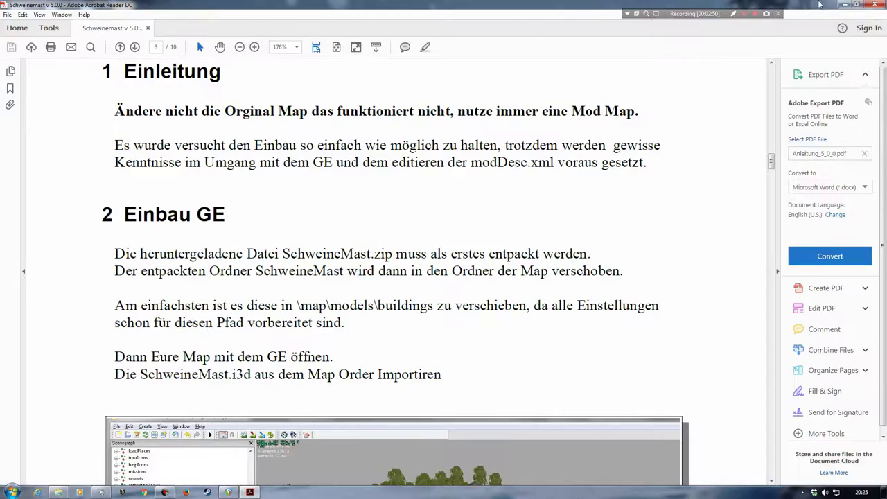
click(873, 5)
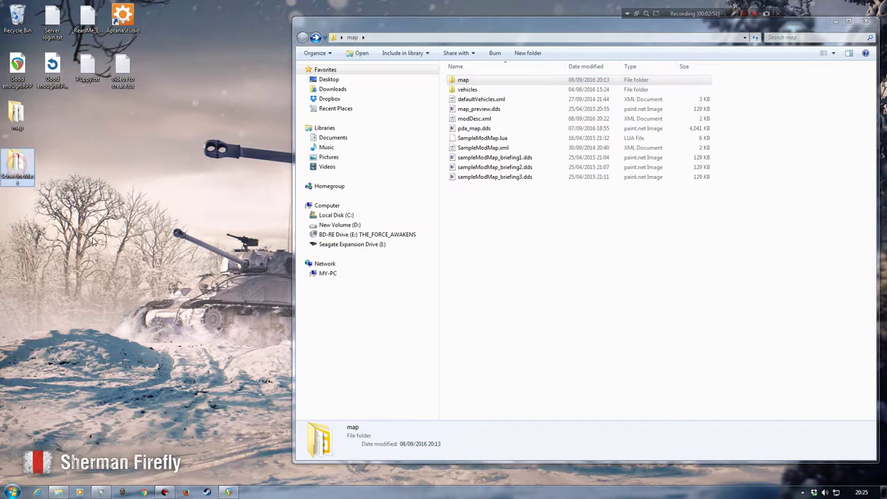
Step: Copy the SchweineMast folder from the desktop into map\models\buildings and refresh the folder listing
double_click(466, 80)
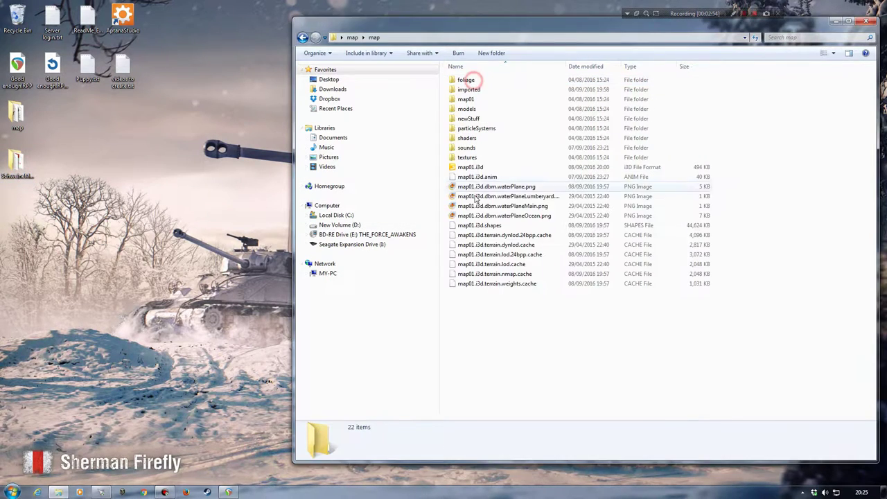
click(466, 109)
click(466, 109)
click(466, 157)
double_click(466, 109)
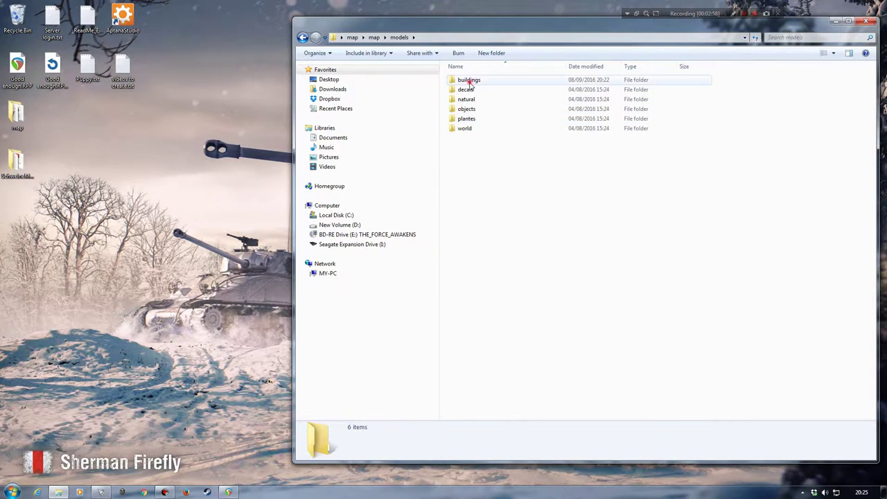
double_click(469, 82)
click(499, 386)
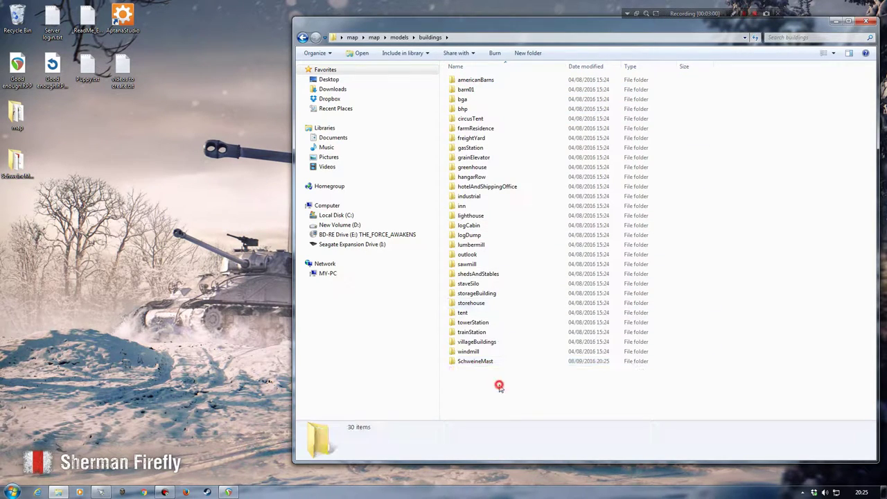
click(753, 37)
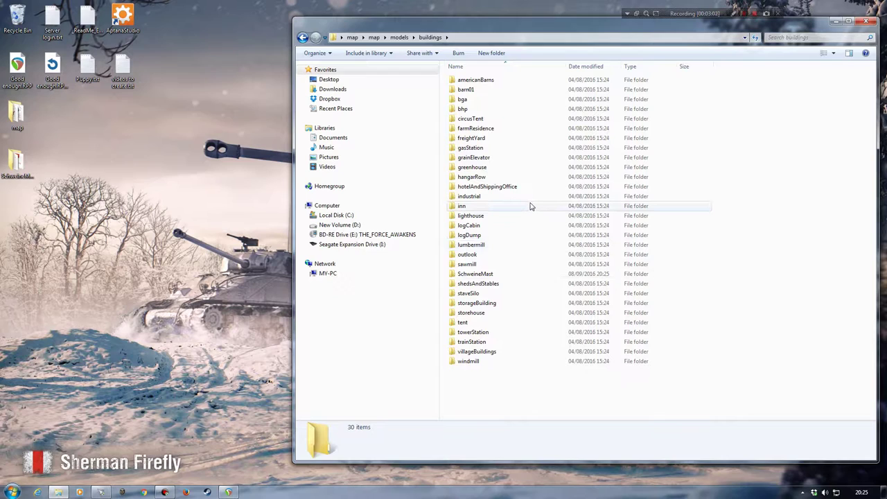
Step: Open the desktop's SchweineMast folder beside the buildings folder and open Anleitung_5_0_0.pdf in a maximized window
double_click(17, 163)
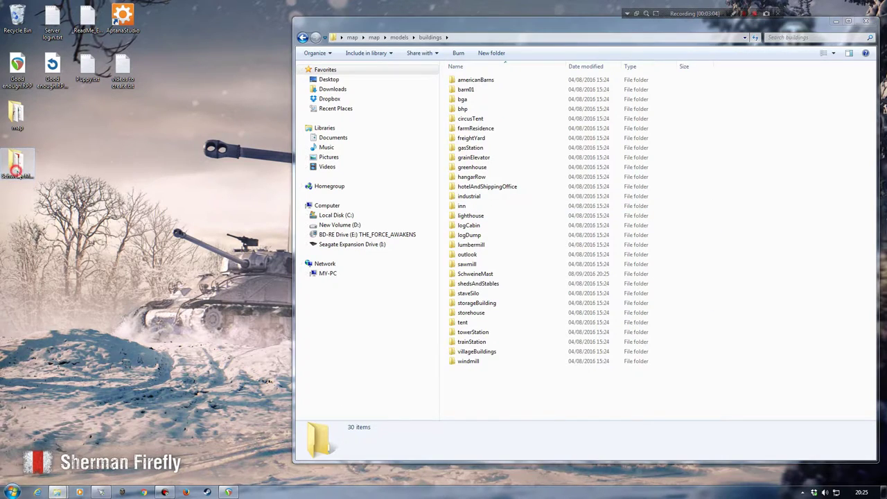
drag(473, 40, 202, 31)
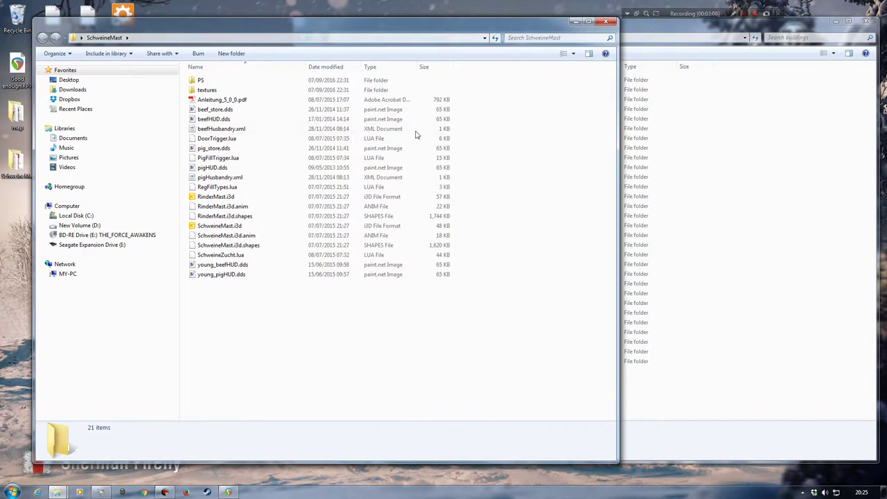
click(208, 100)
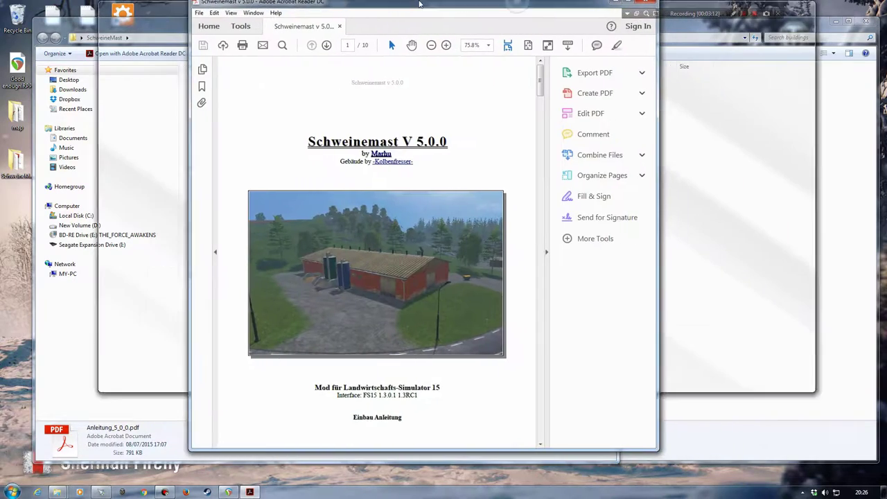
drag(416, 7, 323, 29)
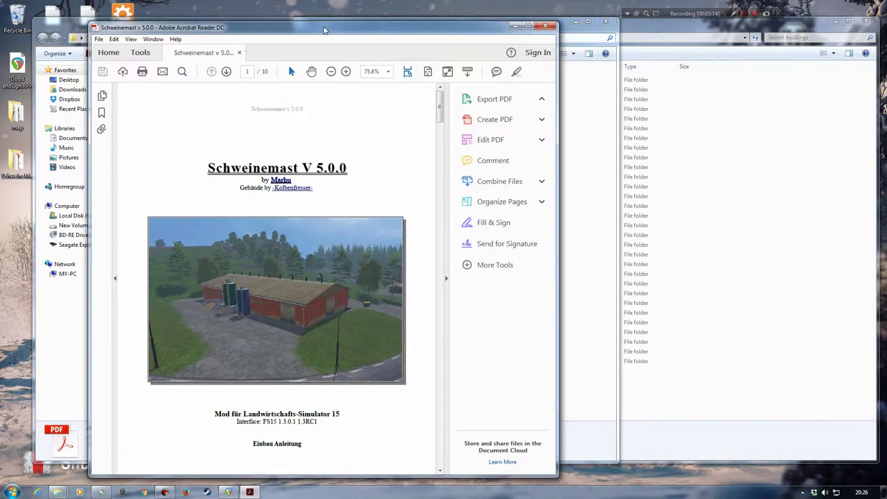
double_click(323, 29)
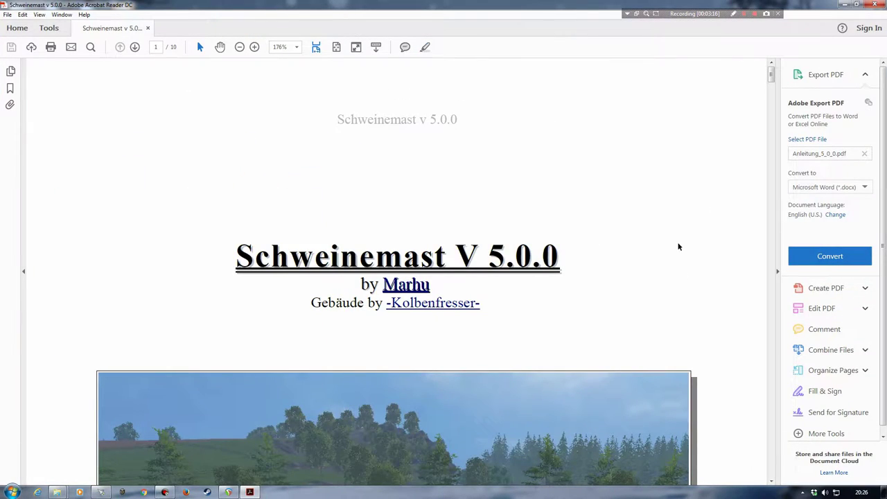
Step: Check the manual's install path in Einbau GE and its UserAttributes section, and return to the buildings folder window
scroll(655, 246, down, 10)
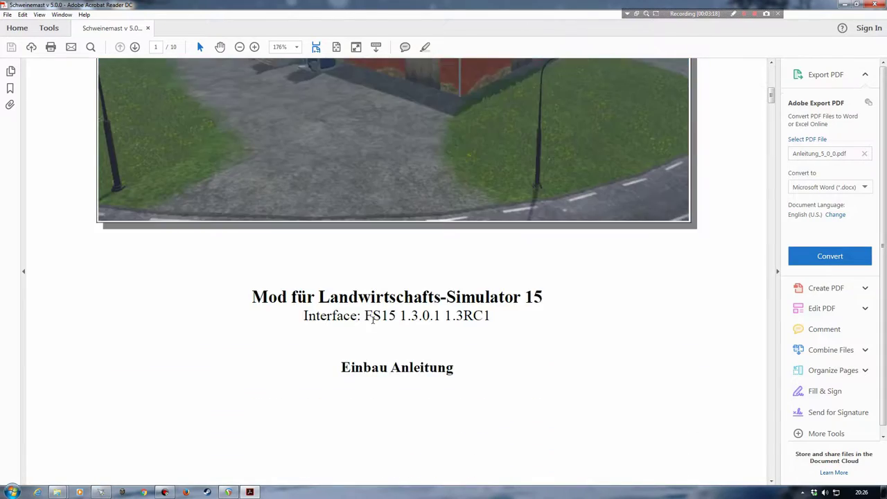
scroll(388, 333, down, 12)
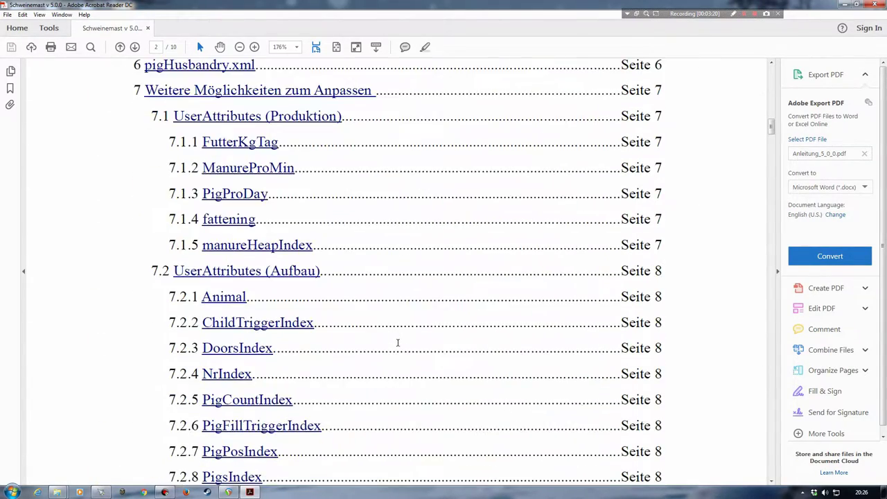
scroll(393, 342, down, 12)
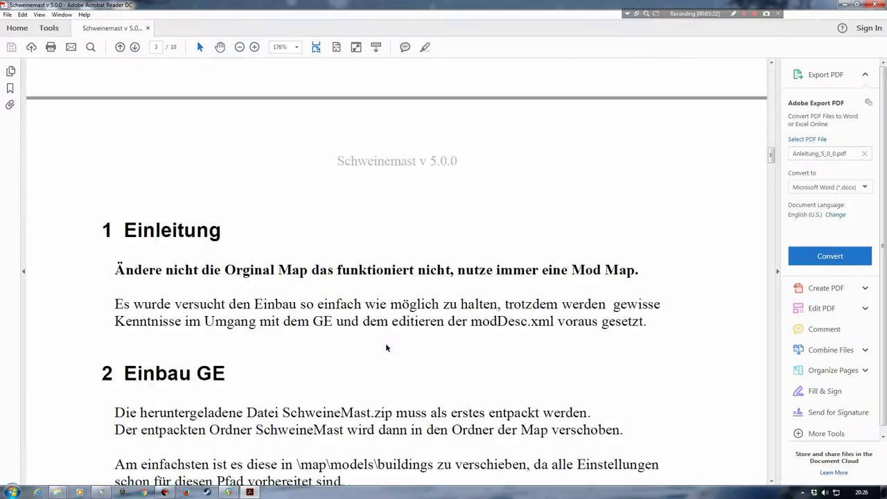
scroll(386, 342, down, 6)
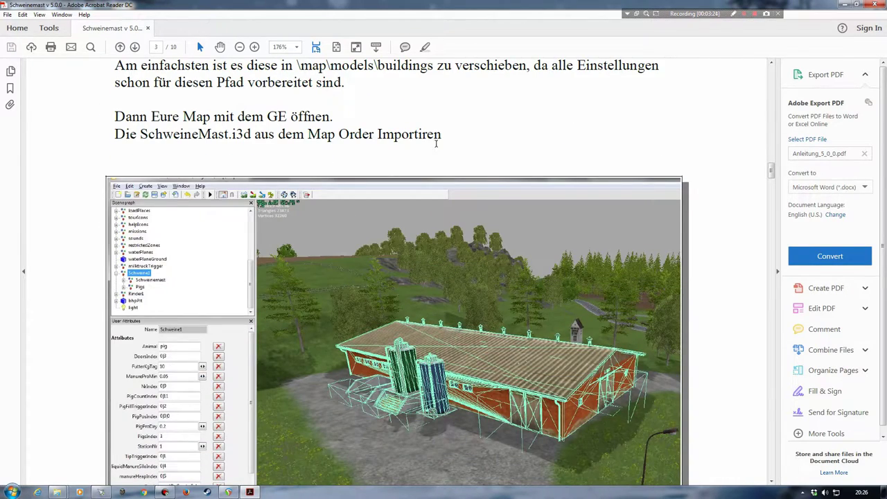
scroll(417, 137, up, 2)
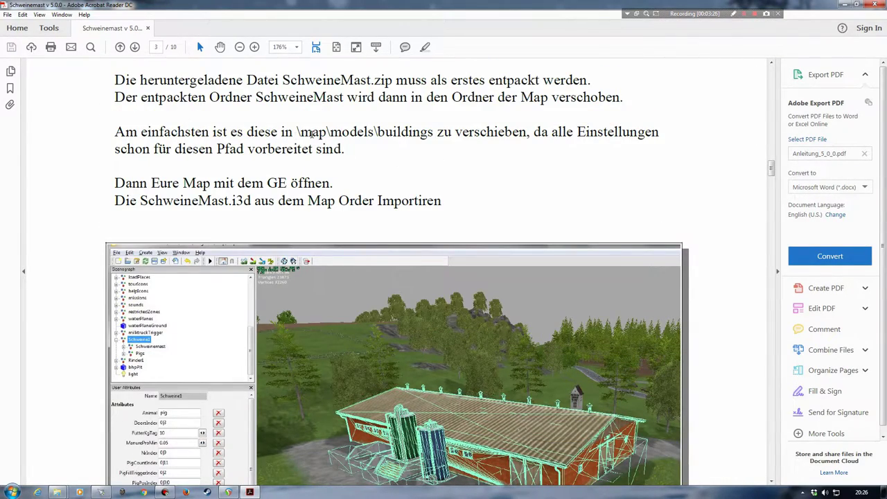
drag(300, 132, 437, 132)
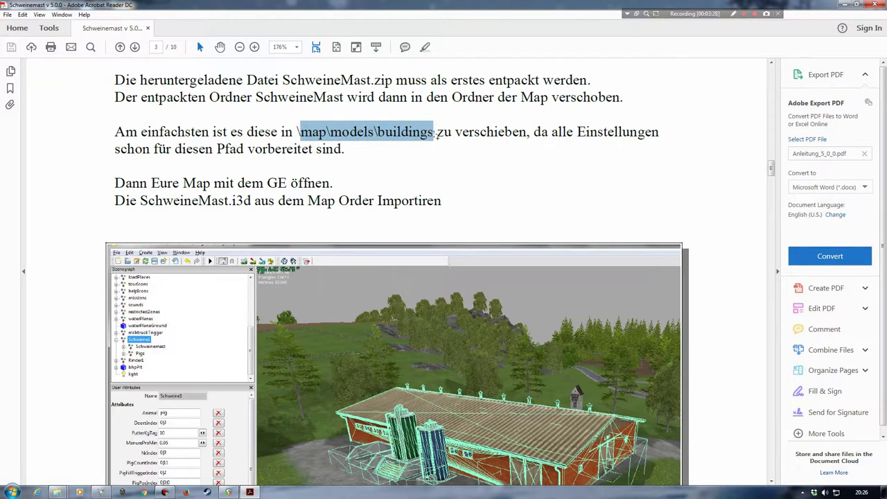
click(397, 175)
scroll(321, 210, down, 3)
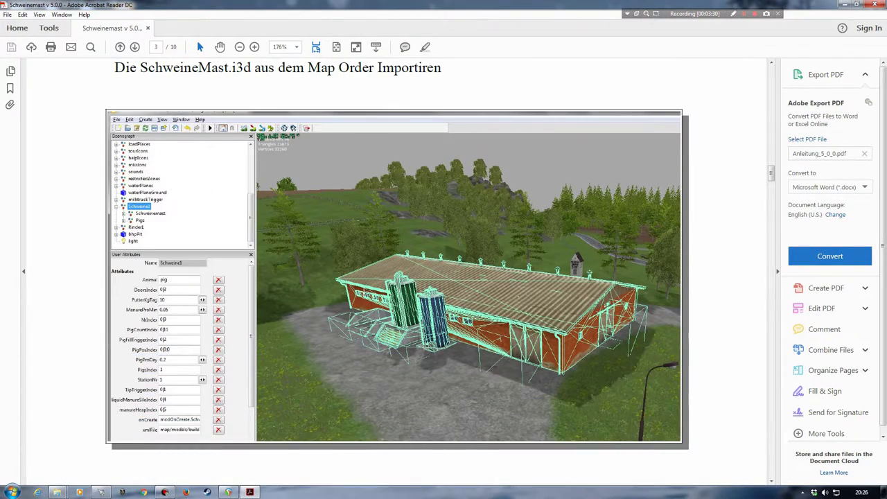
scroll(360, 289, down, 6)
scroll(359, 287, down, 3)
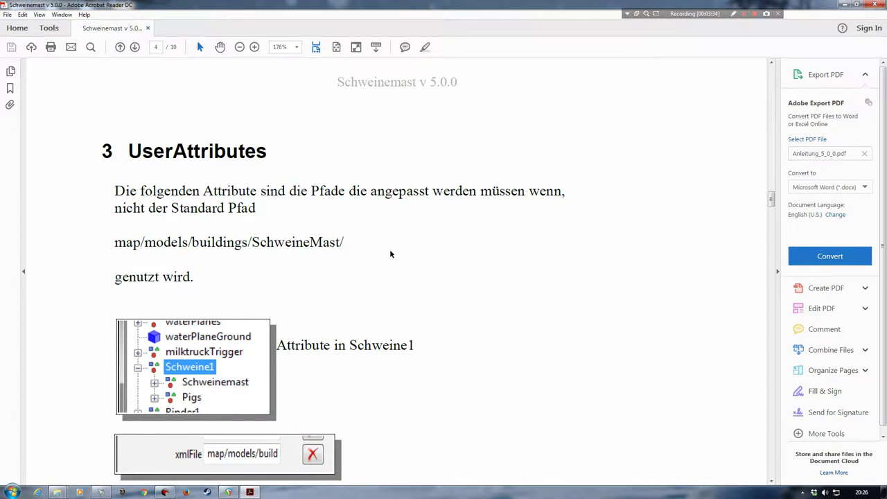
scroll(331, 271, down, 1)
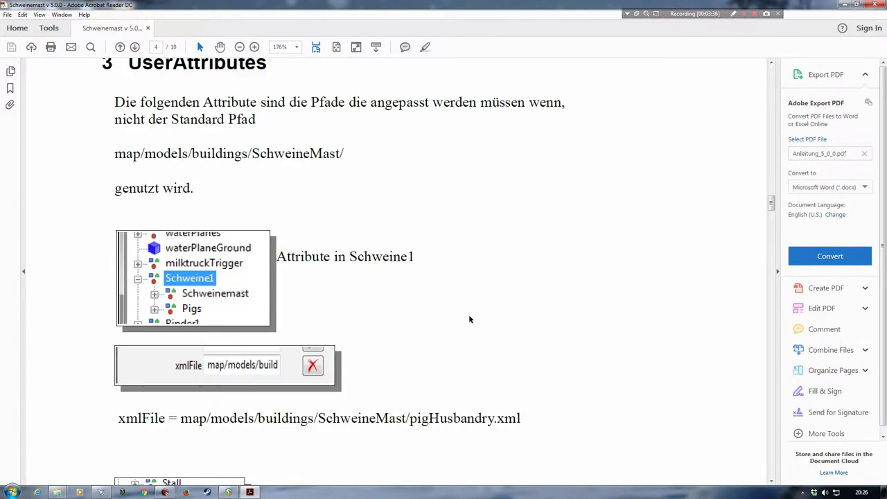
scroll(474, 347, up, 1)
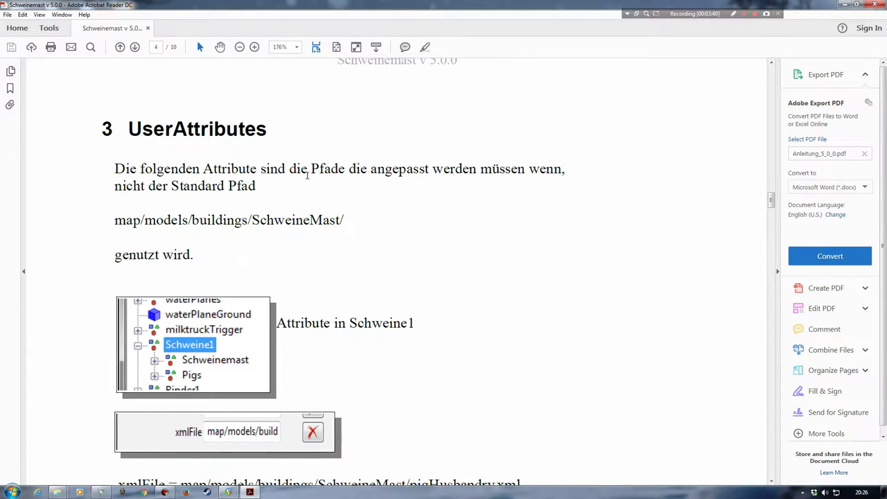
click(843, 5)
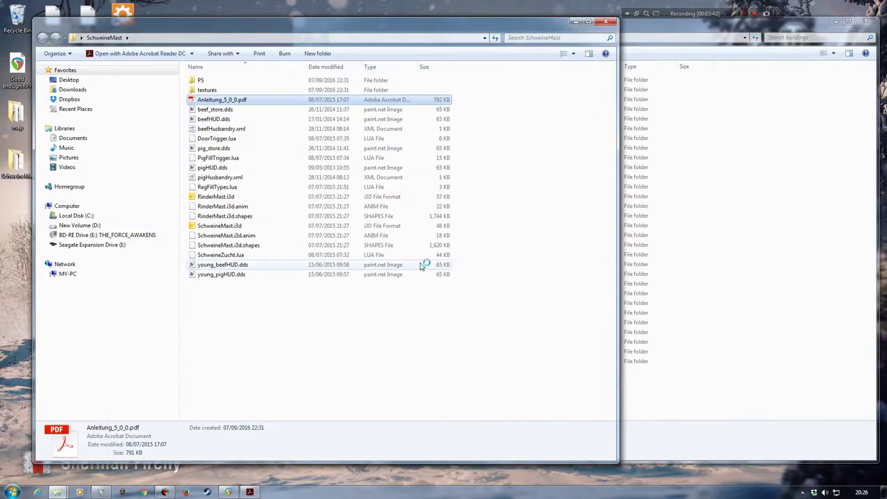
click(749, 335)
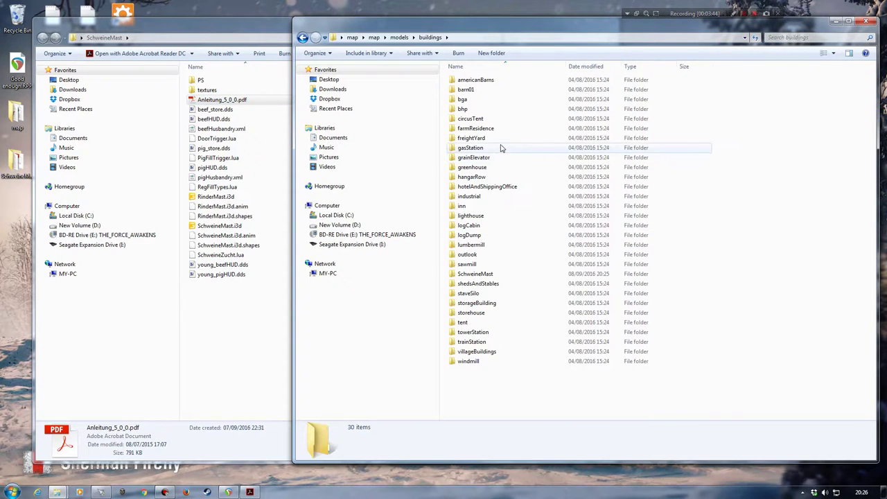
Step: Go back up to the inner map folder and open map01.i3d in GIANTS Editor
key(BackSpace)
key(BackSpace)
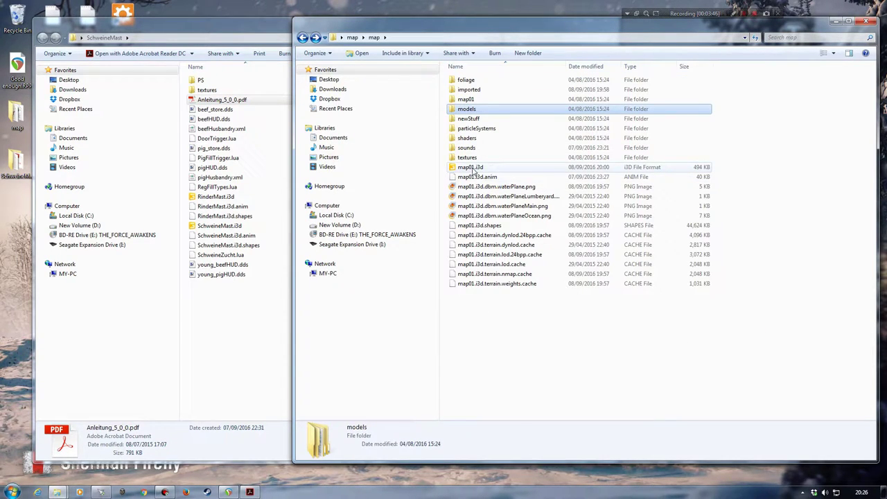
double_click(471, 167)
click(446, 302)
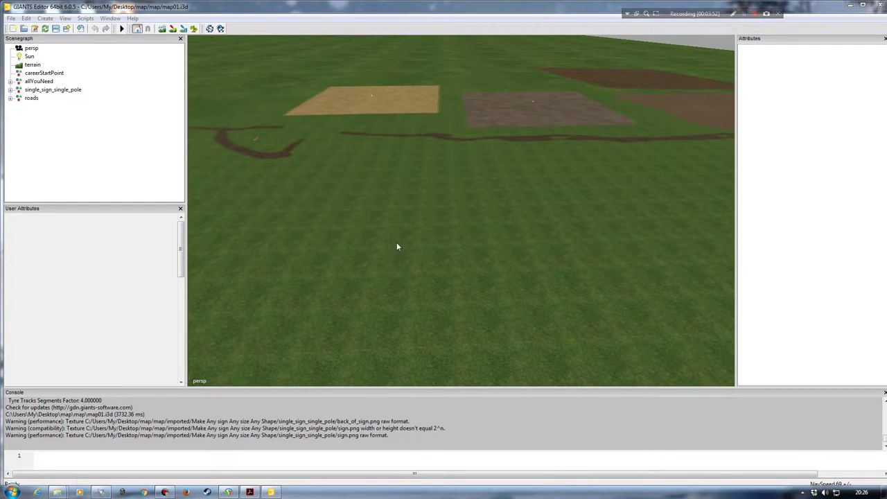
middle_drag(417, 237, 428, 189)
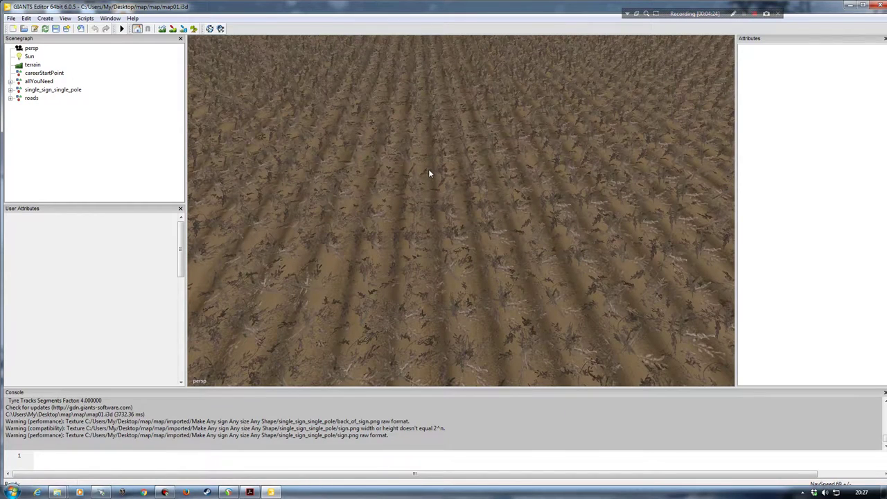
mouse_move(428, 173)
middle_down()
mouse_move(476, 130)
mouse_move(489, 202)
mouse_move(418, 221)
mouse_move(348, 223)
mouse_move(325, 202)
mouse_move(394, 231)
mouse_move(397, 178)
mouse_move(388, 186)
mouse_move(402, 254)
mouse_move(376, 277)
mouse_move(234, 243)
mouse_move(501, 236)
mouse_move(479, 146)
mouse_move(443, 244)
mouse_move(399, 206)
mouse_move(415, 178)
mouse_move(443, 209)
mouse_move(335, 219)
mouse_move(370, 200)
mouse_move(388, 174)
mouse_move(417, 217)
mouse_move(408, 189)
mouse_move(397, 239)
mouse_move(406, 258)
mouse_move(451, 248)
mouse_move(359, 253)
mouse_move(511, 241)
mouse_move(354, 254)
mouse_move(424, 263)
mouse_move(319, 229)
mouse_move(409, 262)
mouse_move(399, 276)
mouse_move(465, 259)
mouse_move(427, 279)
mouse_move(314, 259)
mouse_move(388, 279)
mouse_move(487, 249)
mouse_move(418, 240)
mouse_move(479, 236)
mouse_move(453, 265)
mouse_move(453, 256)
mouse_move(432, 251)
mouse_move(430, 287)
mouse_move(465, 301)
mouse_move(527, 304)
mouse_move(404, 228)
mouse_move(426, 226)
mouse_move(337, 143)
mouse_move(403, 220)
mouse_move(368, 228)
mouse_move(436, 123)
mouse_move(390, 182)
mouse_move(393, 192)
middle_up()
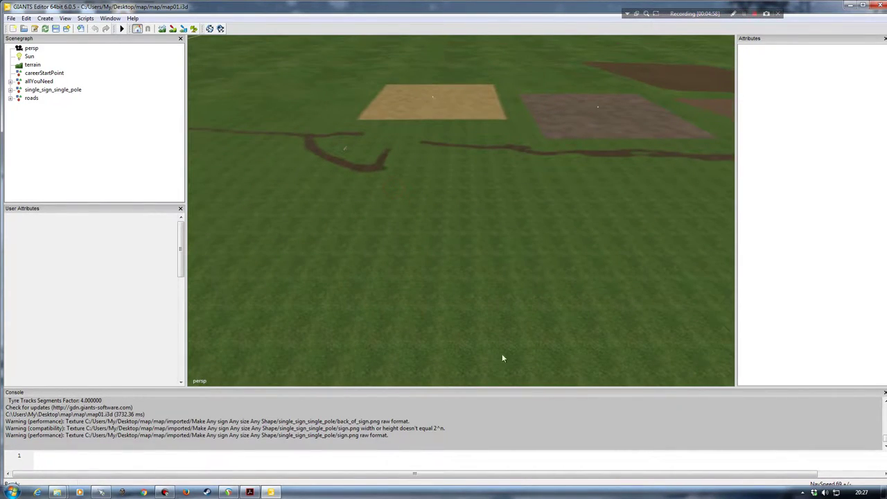
Step: Look through the groups inside allYouNeed in the scenegraph and collapse it again
click(417, 262)
click(144, 120)
click(19, 181)
scroll(176, 167, up, 2)
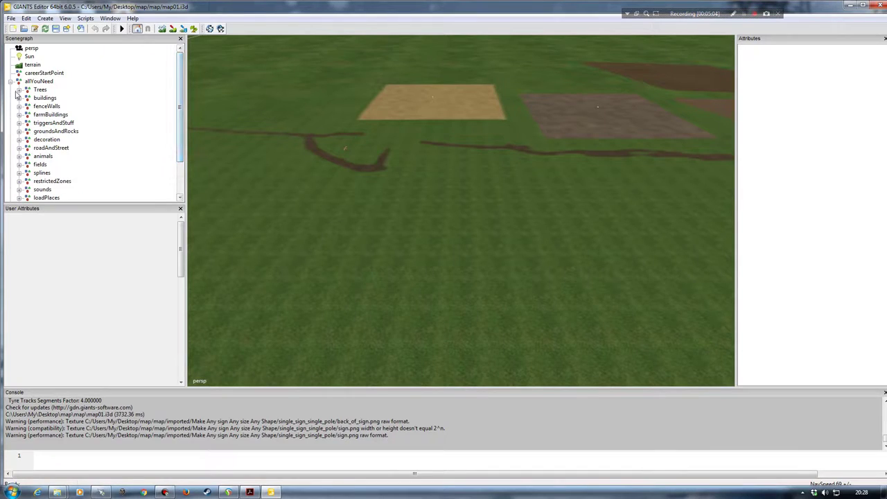
click(10, 81)
click(119, 124)
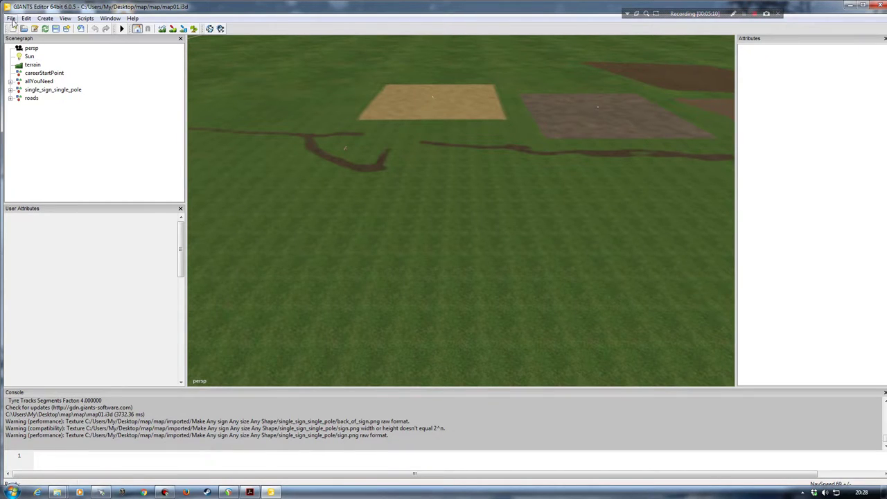
Step: Import RinderMast.i3d into the map from the desktop's map\map\models\buildings\SchweineMast folder
click(11, 20)
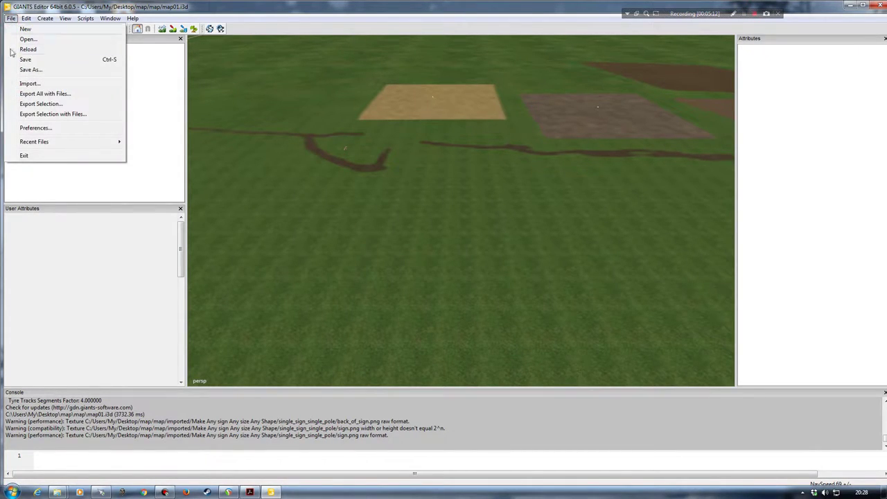
click(28, 84)
click(39, 86)
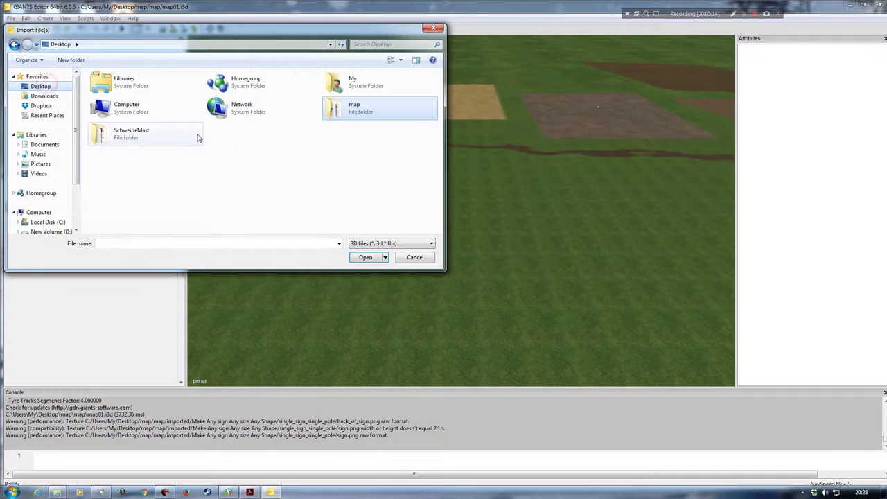
click(338, 113)
double_click(338, 113)
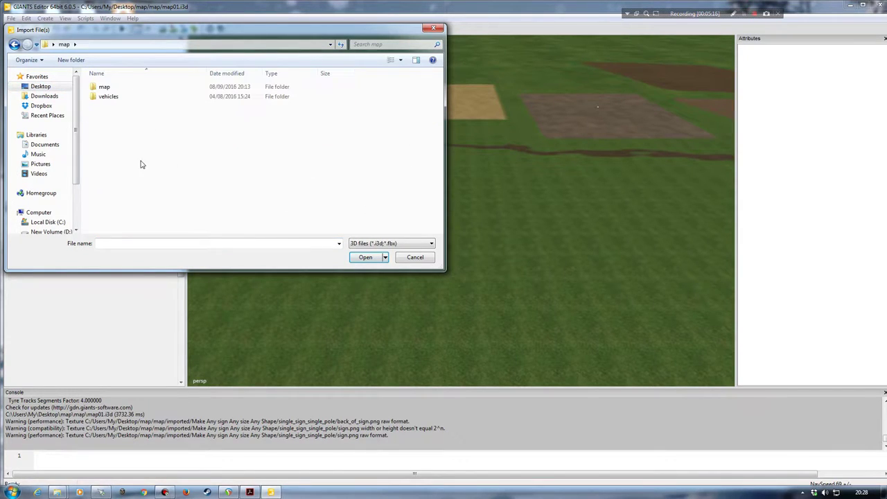
double_click(105, 86)
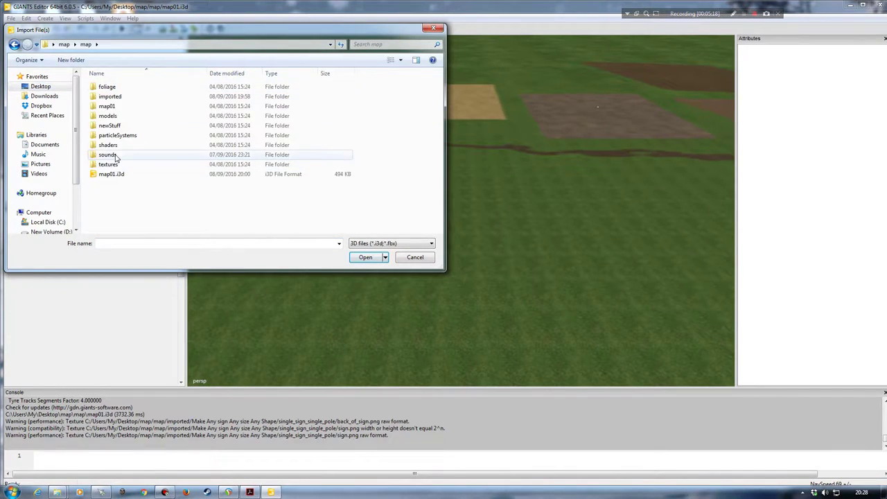
double_click(107, 115)
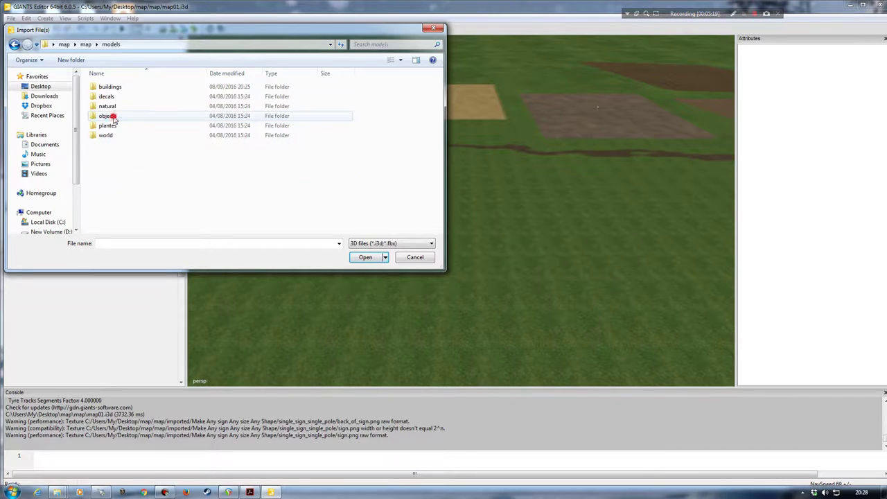
double_click(109, 87)
scroll(115, 183, down, 2)
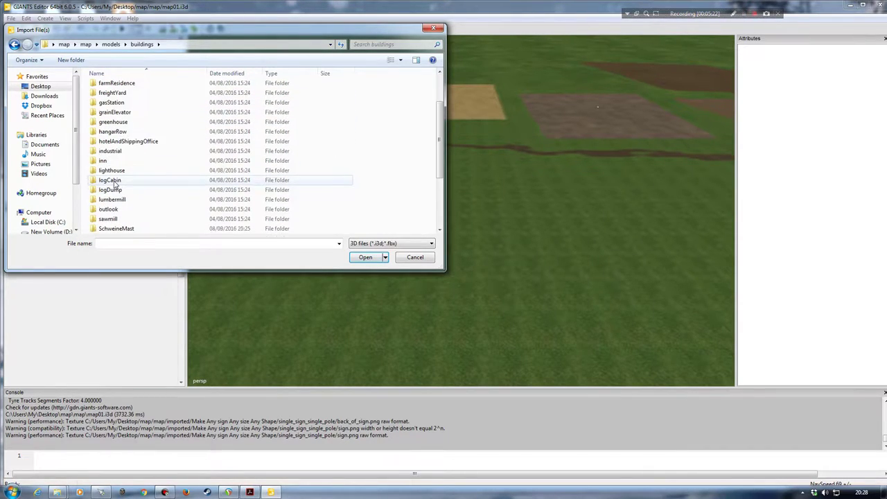
scroll(115, 184, down, 1)
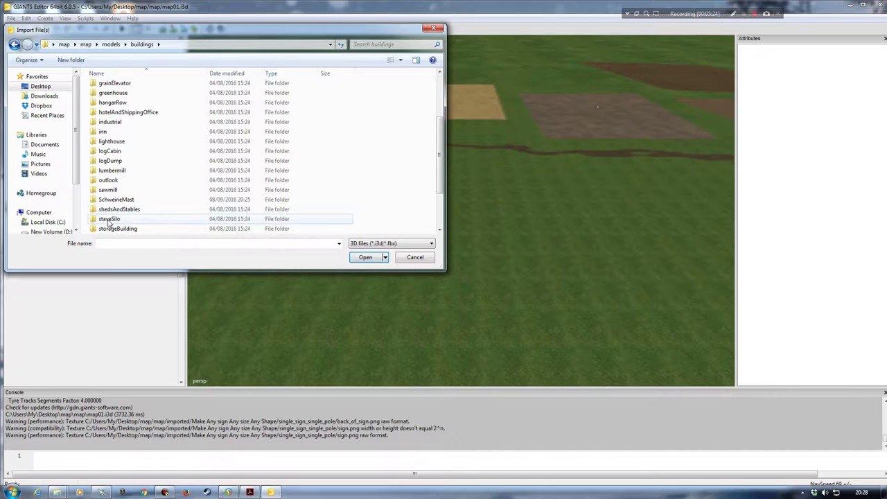
double_click(107, 198)
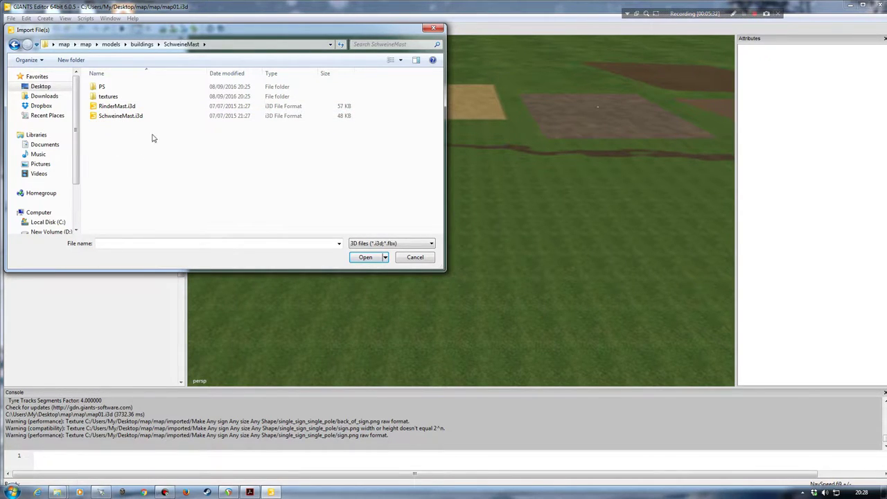
double_click(111, 106)
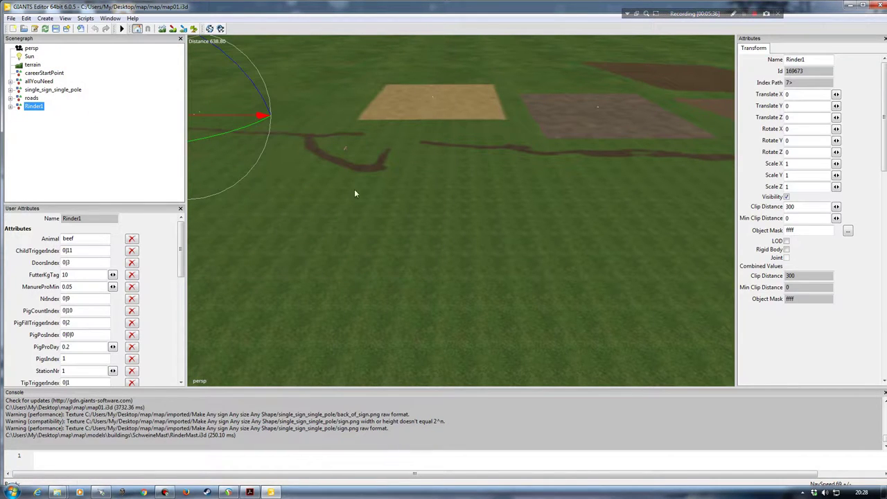
Step: Examine the farmBuildings group under allYouNeed as a possible location for the imported object, and collapse both groups
right_drag(397, 264, 331, 263)
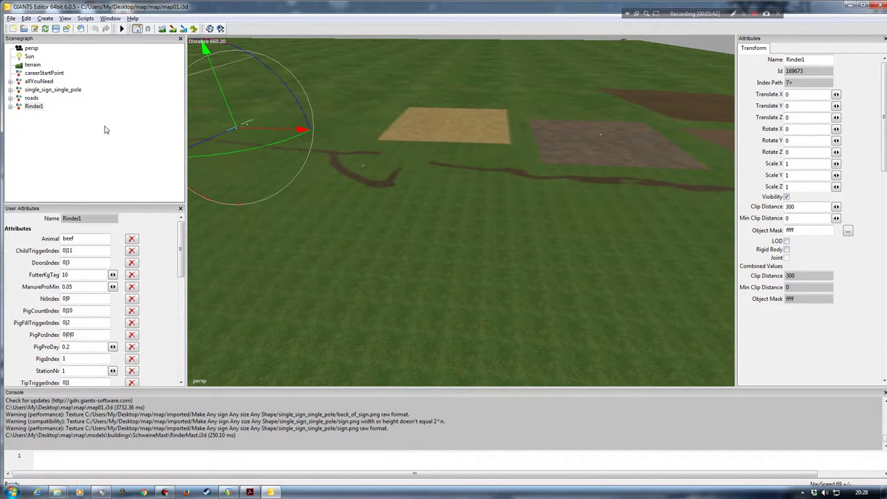
click(32, 107)
click(9, 82)
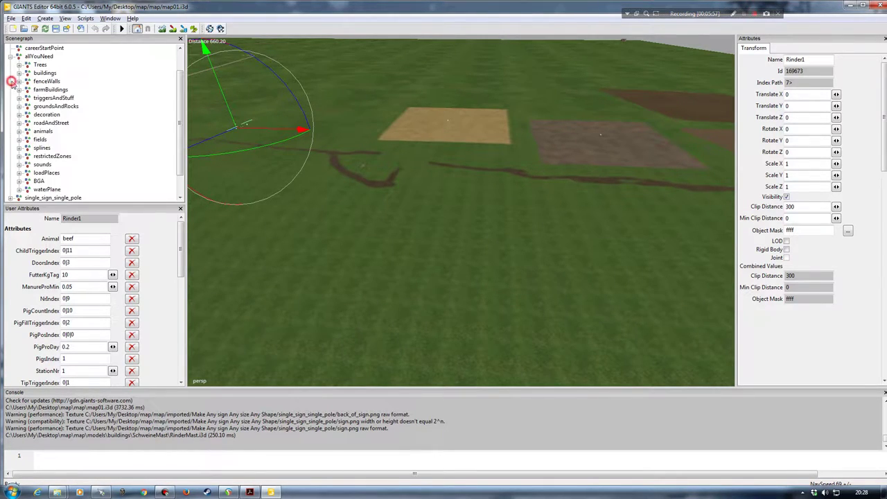
click(48, 90)
click(19, 90)
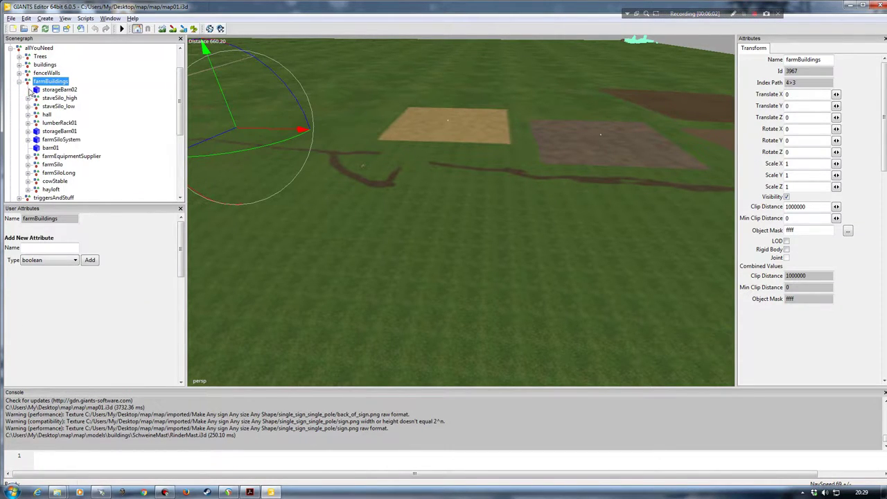
click(19, 82)
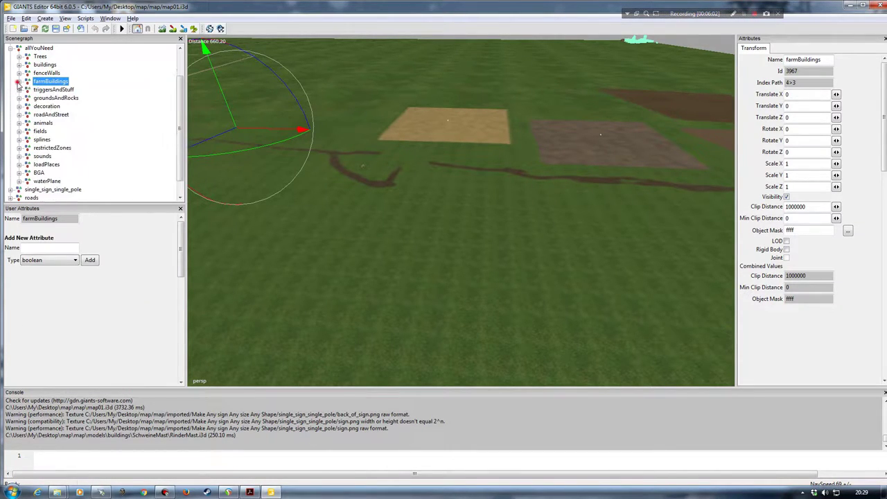
click(10, 48)
click(80, 134)
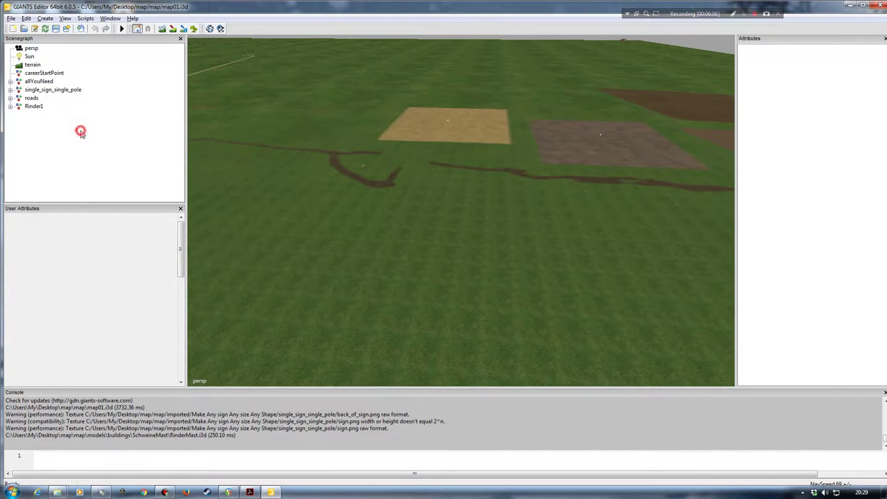
Step: Check the imported Rinder1 group's attributes and its place in the scenegraph alongside allYouNeed
click(35, 106)
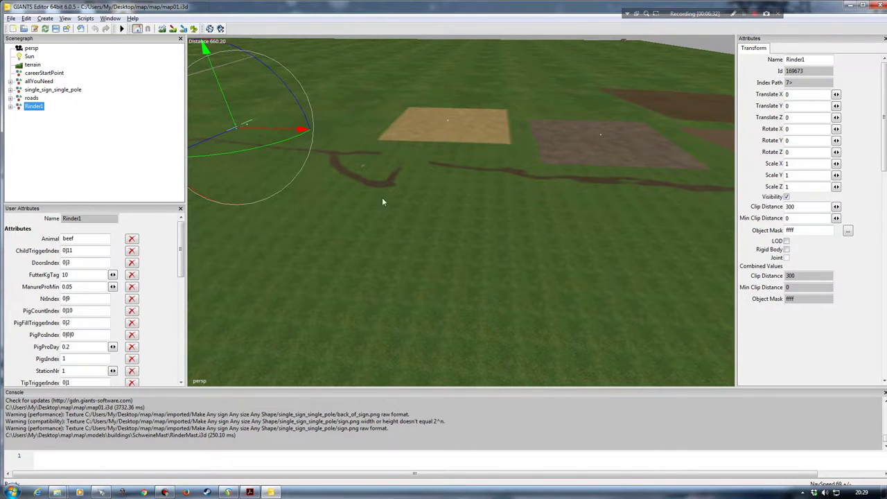
right_drag(381, 197, 230, 178)
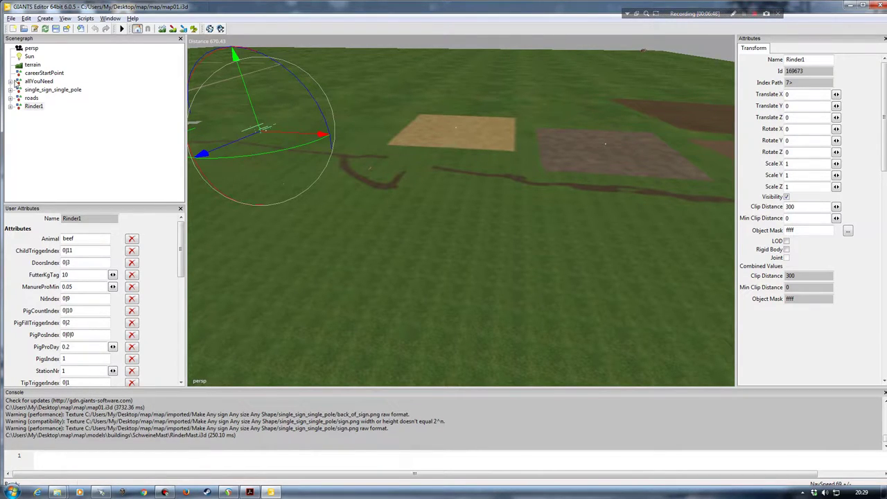
double_click(33, 83)
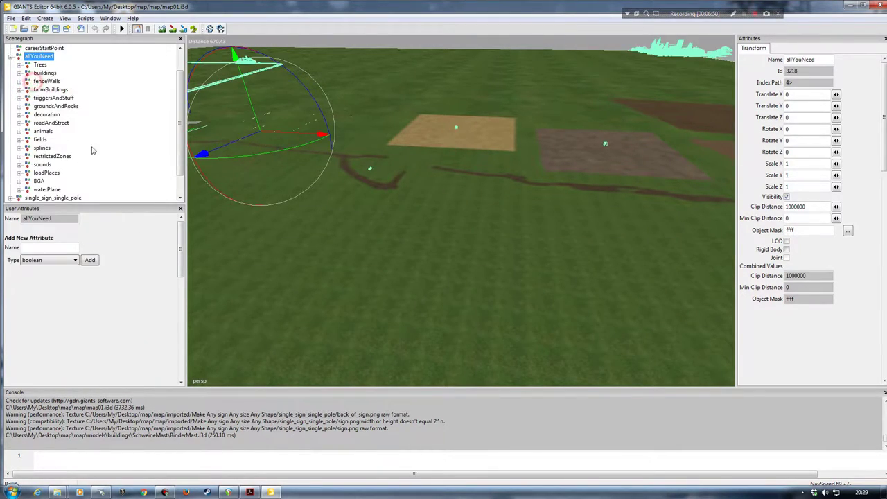
click(11, 57)
click(34, 106)
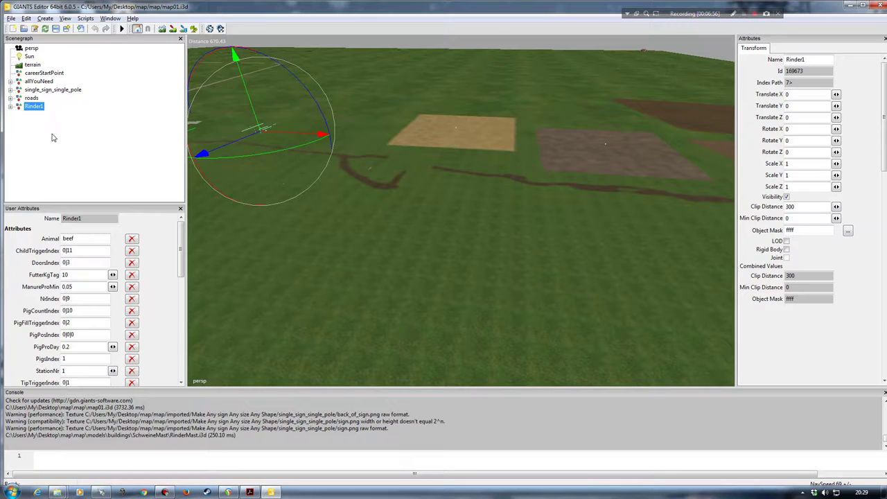
middle_drag(429, 284, 361, 273)
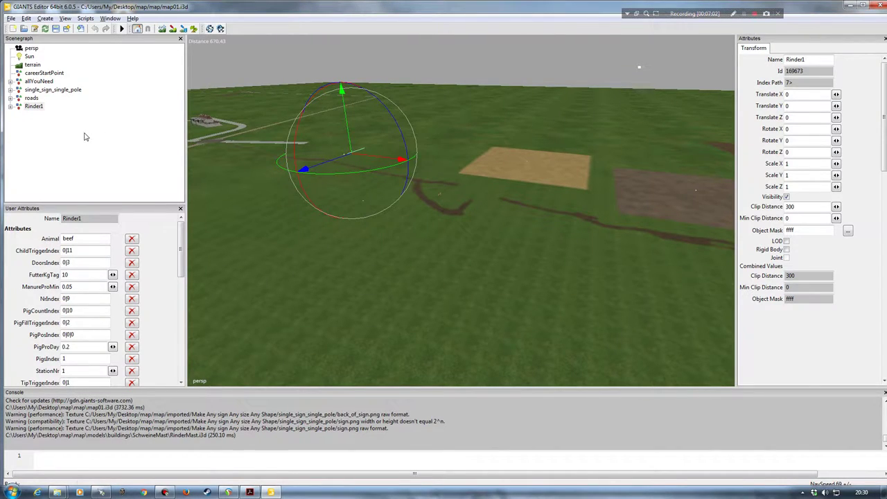
Step: Expand Rinder1 and examine its Schweinemast and Pigs subgroups and its user attributes, including Animal
click(10, 107)
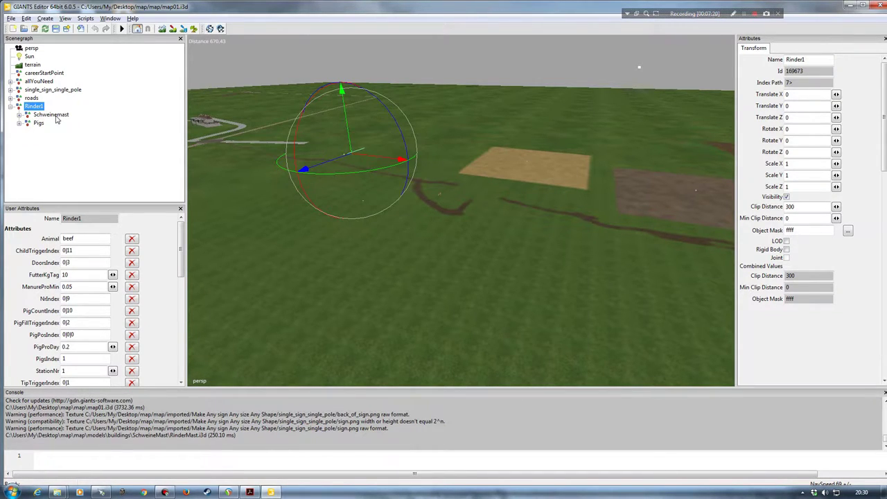
click(52, 115)
click(38, 123)
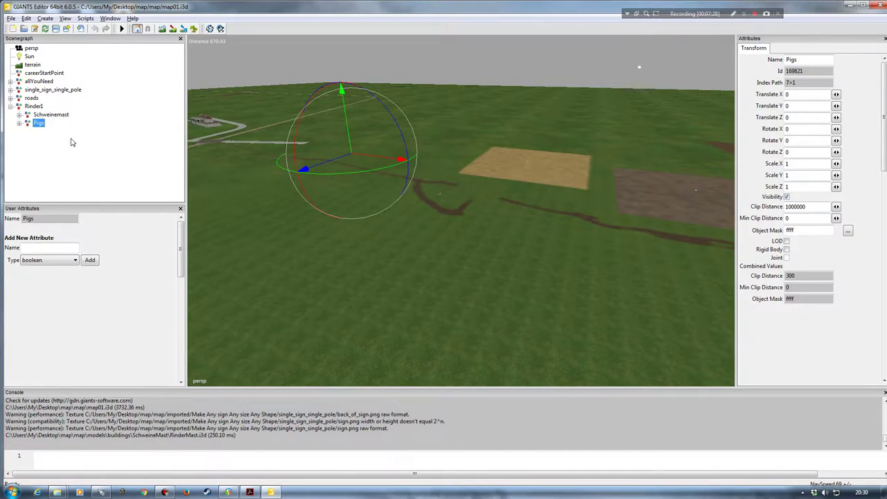
click(50, 115)
click(35, 106)
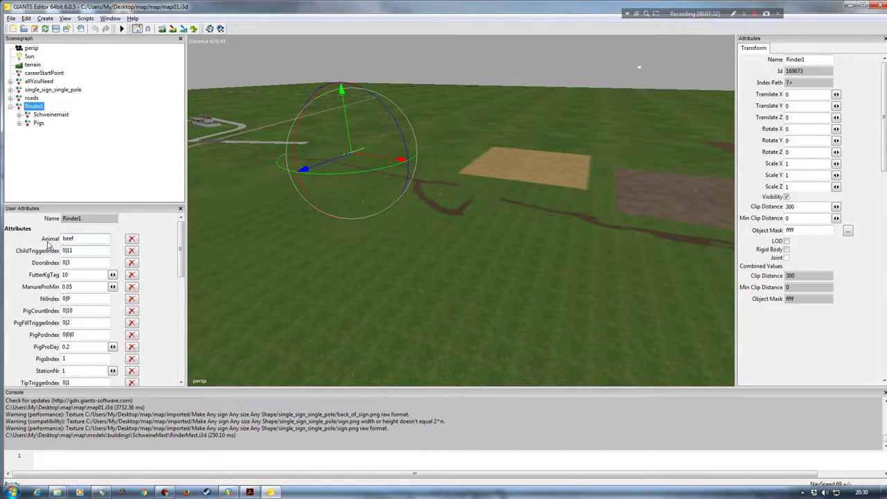
click(80, 238)
click(89, 238)
click(46, 115)
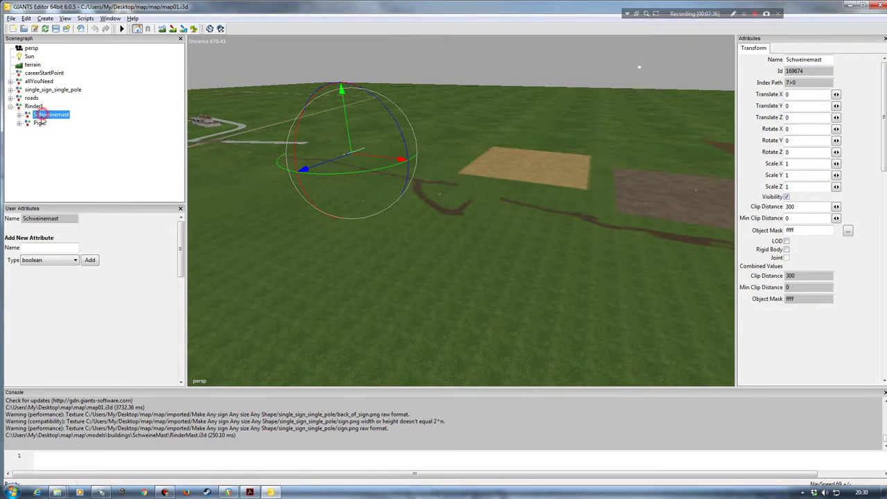
click(39, 123)
right_drag(326, 270, 333, 191)
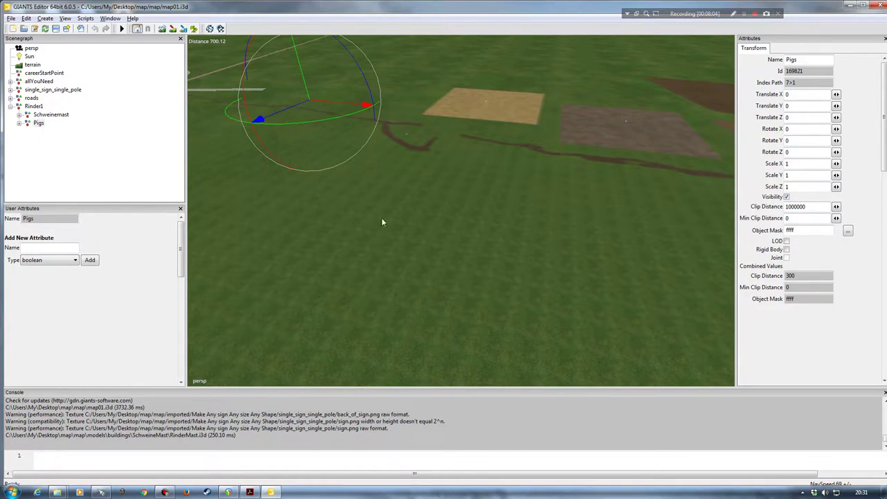
Step: Place Rinder1's Schweinemast subgroup on the grass near the camera and adjust its height, at about X 412.6, Y 80.9, Z 377.7
click(52, 115)
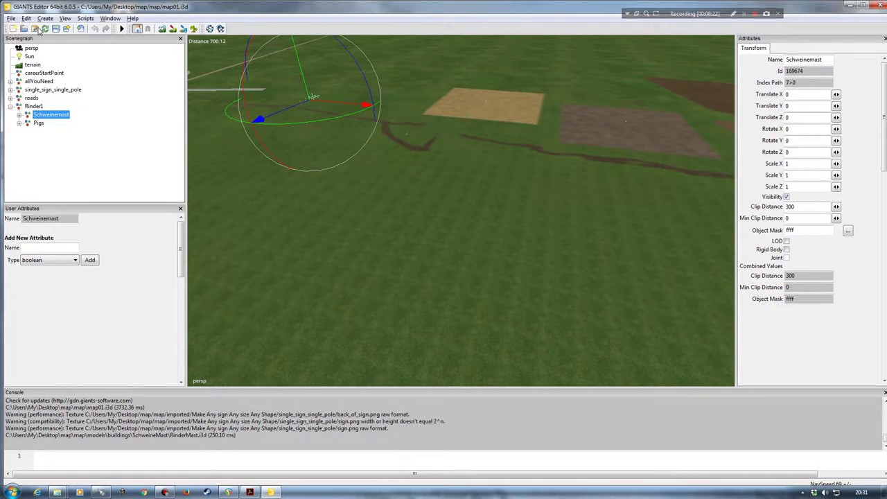
click(26, 18)
click(61, 147)
right_drag(418, 279, 478, 187)
drag(572, 168, 567, 179)
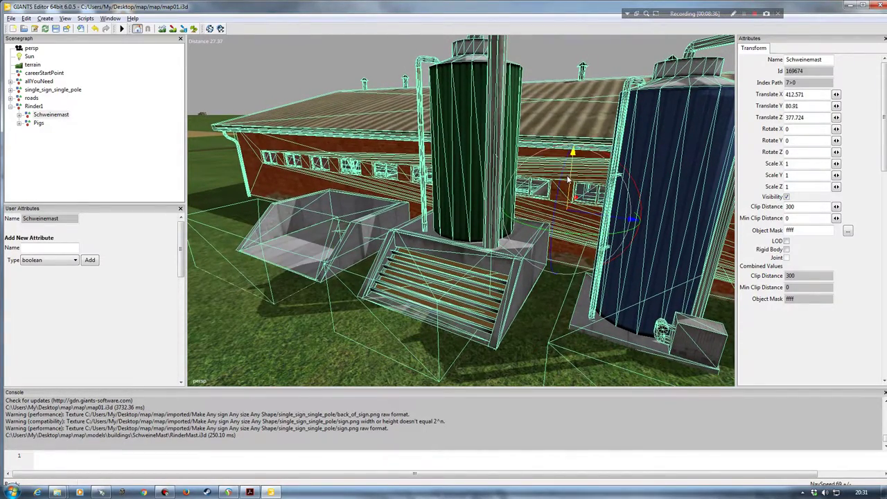
Step: Inspect the placed barn from above and from a distance, collapse Rinder1 and clear the selection
middle_drag(456, 203, 346, 277)
scroll(338, 225, down, 5)
scroll(335, 226, up, 2)
scroll(356, 275, up, 3)
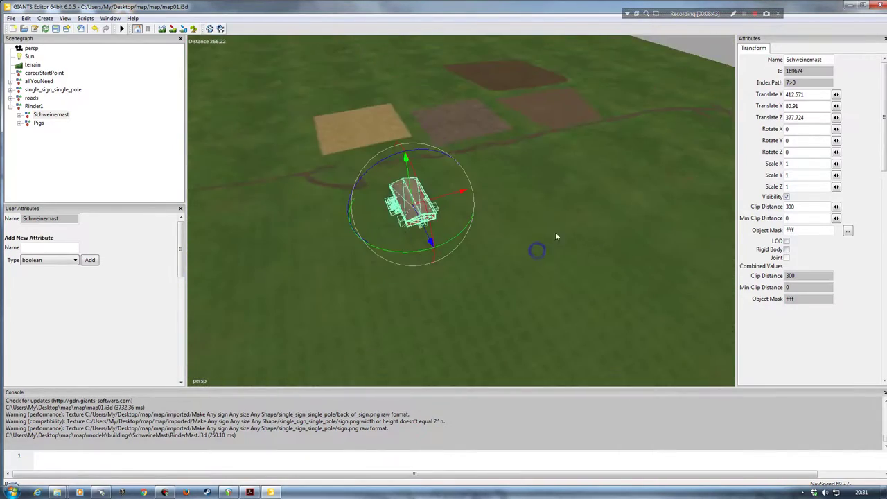
scroll(264, 251, up, 5)
scroll(489, 274, down, 5)
scroll(445, 218, up, 3)
click(9, 106)
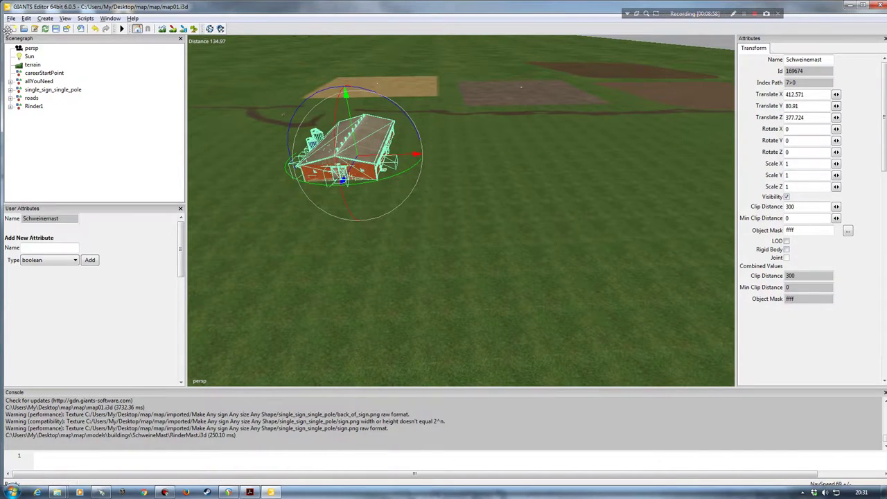
click(84, 144)
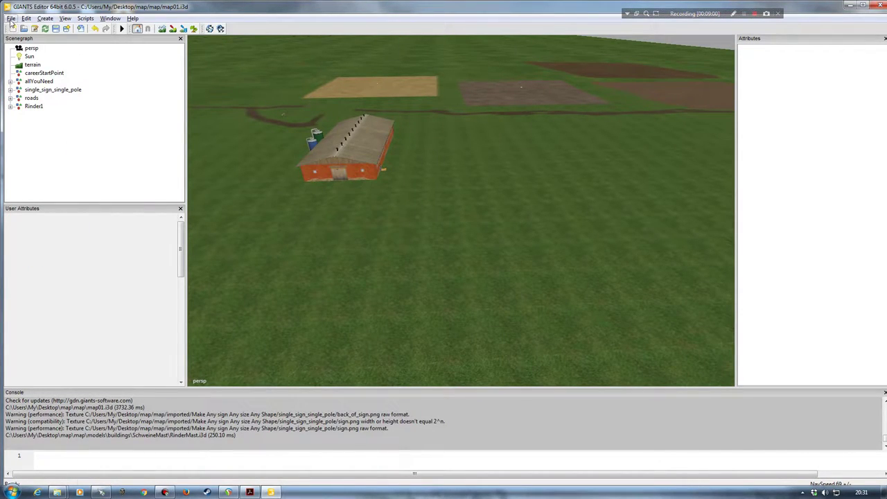
Step: Import SchweineMast.i3d from the map's models/buildings/SchweineMast folder
click(11, 19)
click(52, 84)
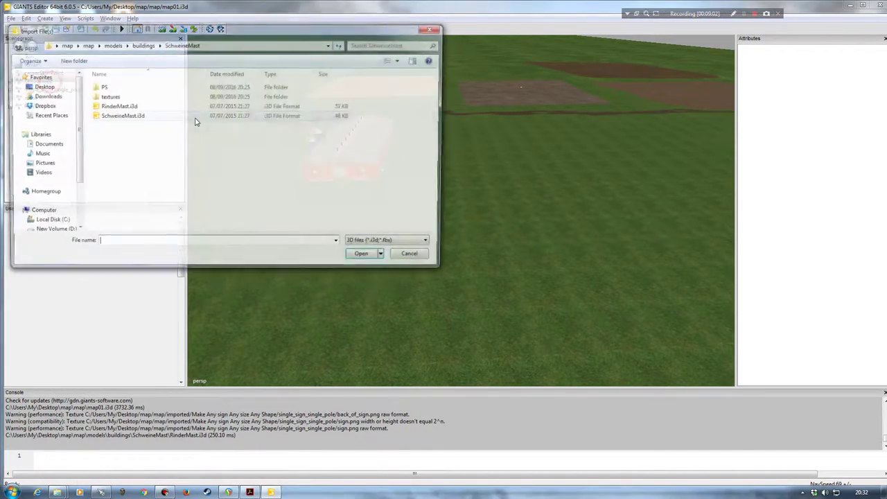
double_click(122, 115)
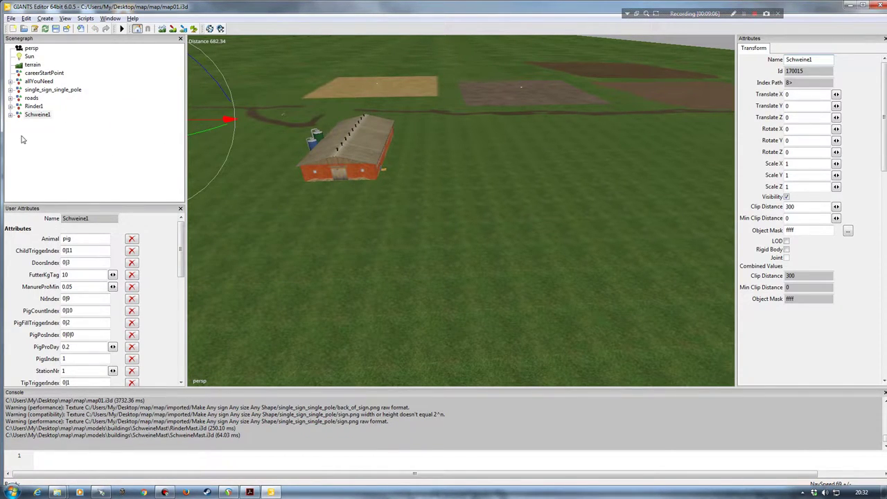
Step: Place Schweine1's Schweinemast subgroup on the grass beside the Rinder1 barn, at about X 487.2, Z 415.0, and lower it slightly
click(11, 115)
click(49, 123)
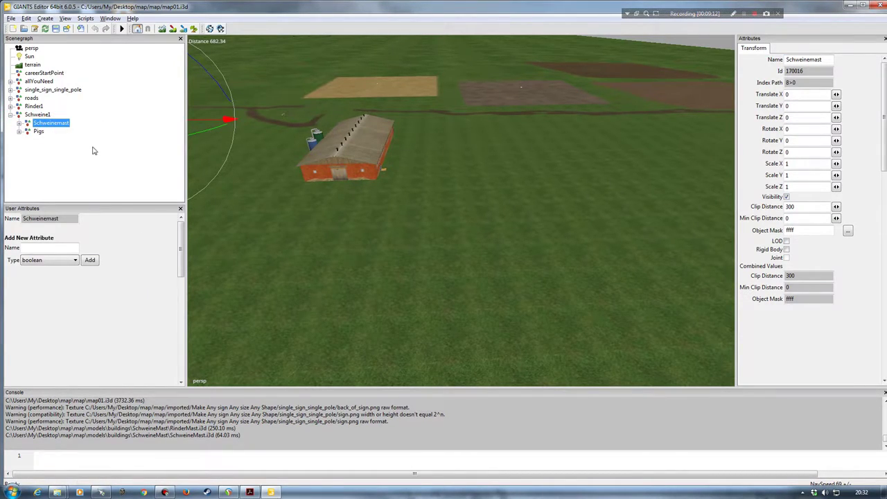
click(26, 18)
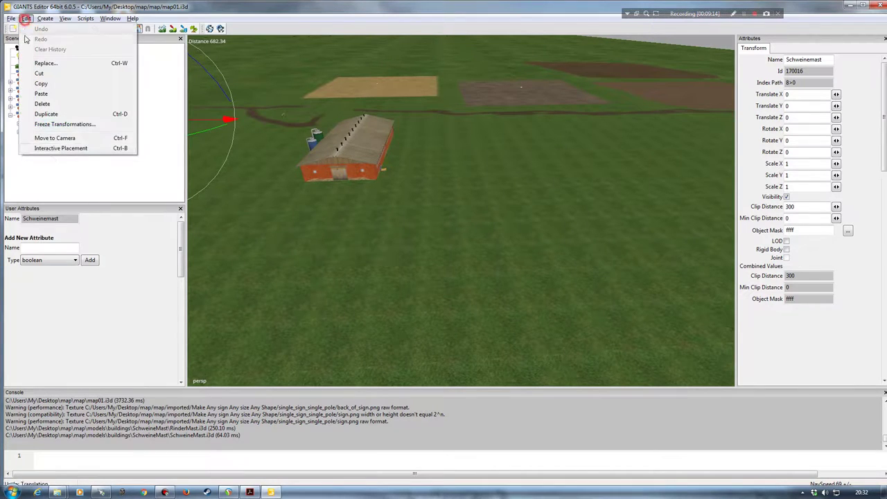
click(69, 147)
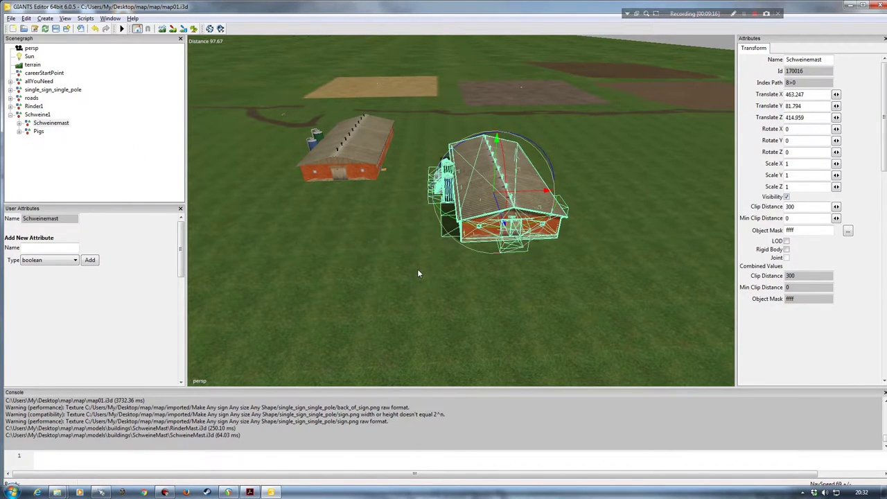
drag(535, 189, 512, 288)
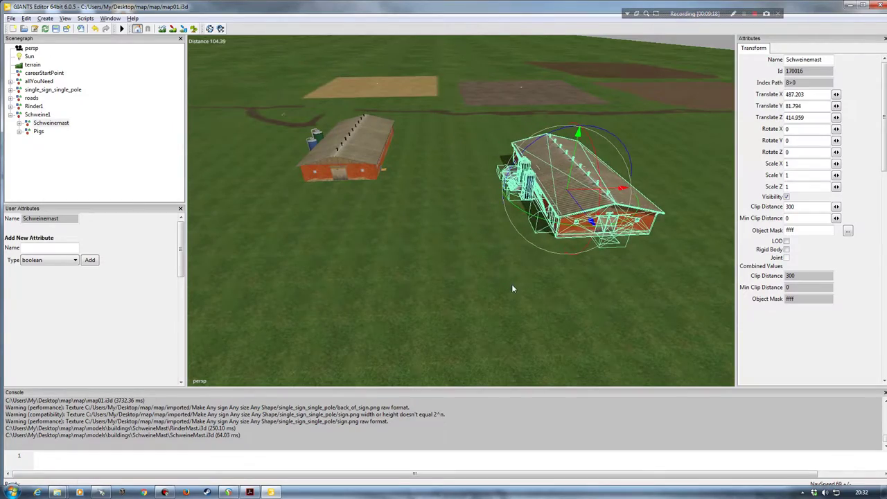
key(f)
right_drag(512, 289, 536, 178)
scroll(387, 217, up, 4)
drag(559, 147, 558, 157)
Step: Clear the selection, collapse Schweine1 and inspect both placed barns from a distance and up close
scroll(451, 157, down, 6)
right_drag(451, 156, 320, 163)
click(119, 151)
click(10, 115)
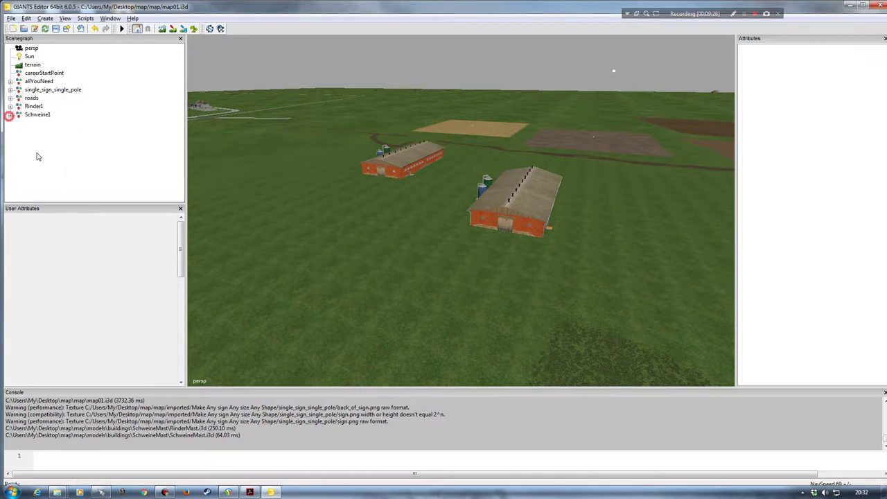
scroll(475, 307, up, 5)
mouse_move(418, 249)
right_down()
mouse_move(439, 273)
mouse_move(526, 277)
mouse_move(475, 252)
mouse_move(340, 277)
mouse_move(313, 267)
mouse_move(409, 240)
mouse_move(404, 275)
mouse_move(430, 293)
mouse_move(425, 286)
mouse_move(514, 291)
mouse_move(451, 291)
mouse_move(378, 250)
mouse_move(431, 258)
right_up()
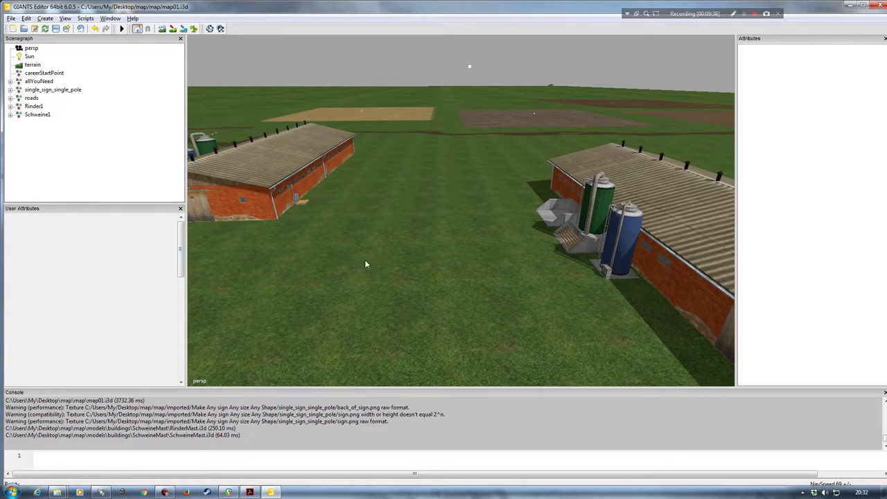
Step: Switch to the PDF manual and read the UserAttributes section on Schweine1's default xmlFile path, map/models/buildings/SchweineMast/pigHusbandry.xml
click(249, 491)
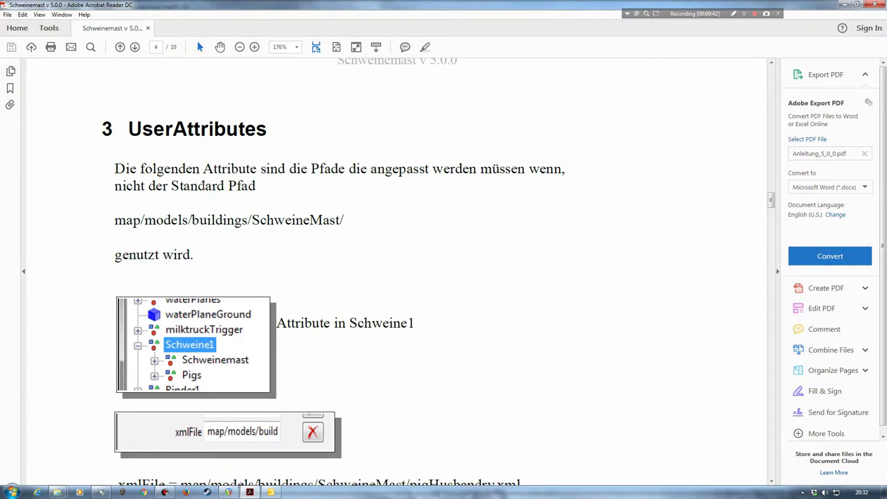
scroll(265, 199, up, 10)
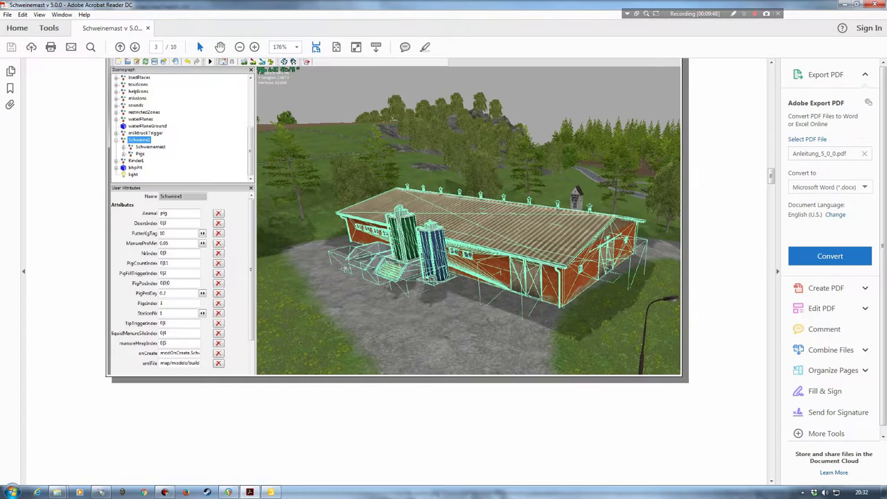
scroll(344, 268, down, 10)
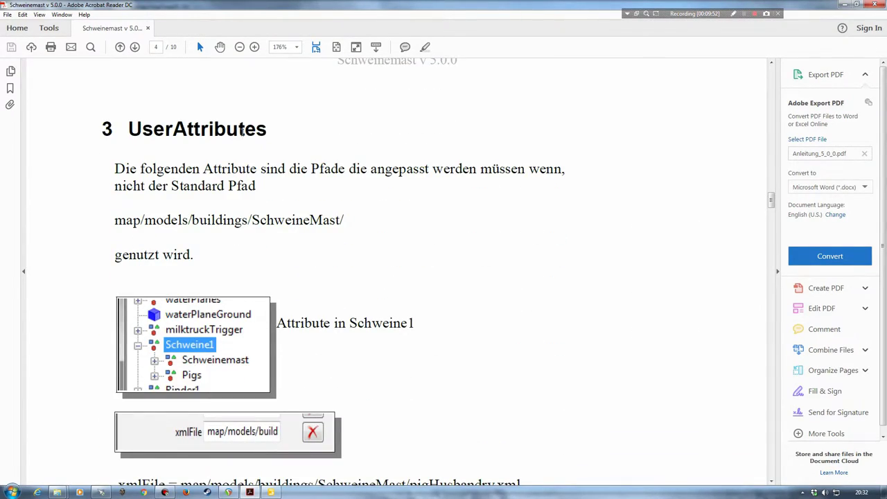
scroll(471, 257, down, 3)
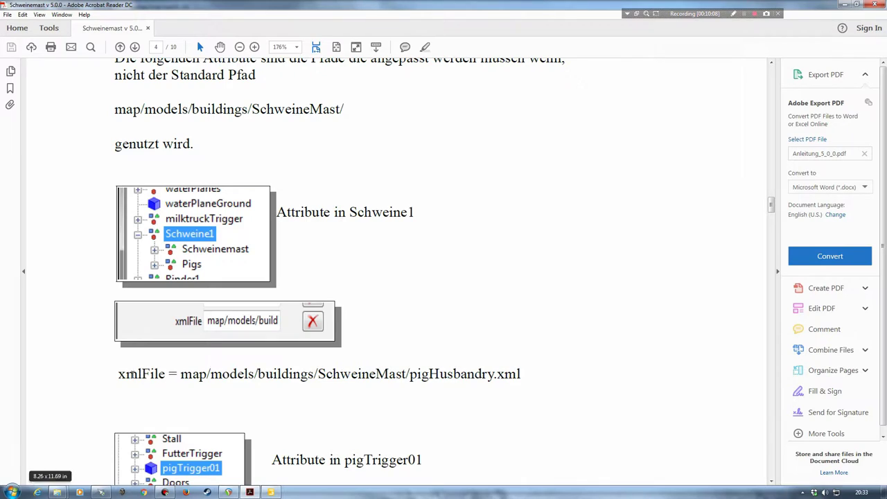
click(182, 375)
drag(356, 376, 523, 379)
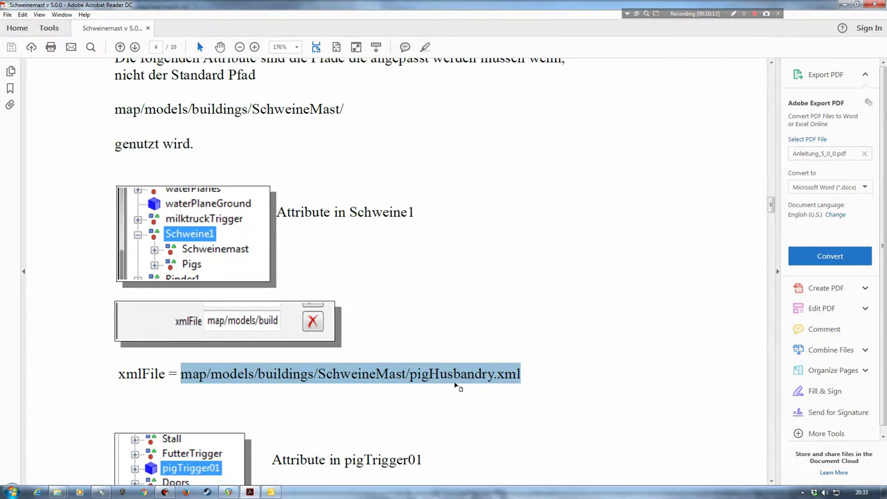
click(534, 373)
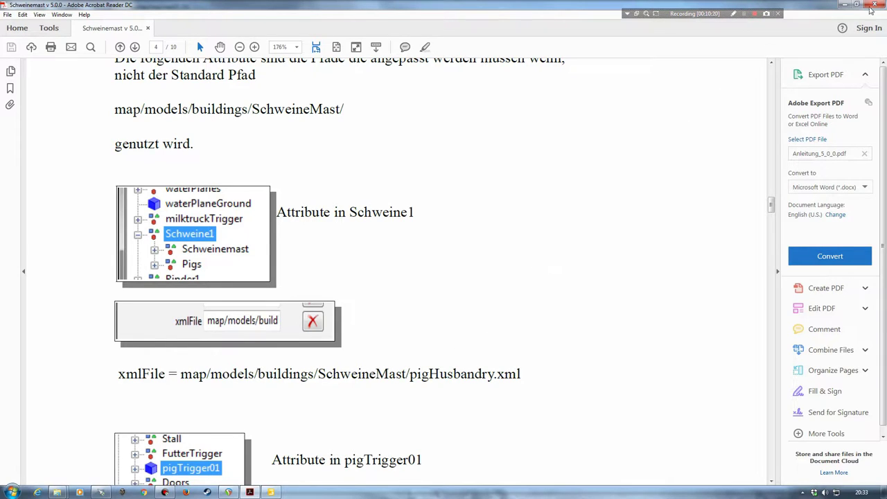
Step: Return to GIANTS Editor and check the full xmlFile path in Rinder1's user attributes
click(845, 6)
scroll(418, 254, down, 10)
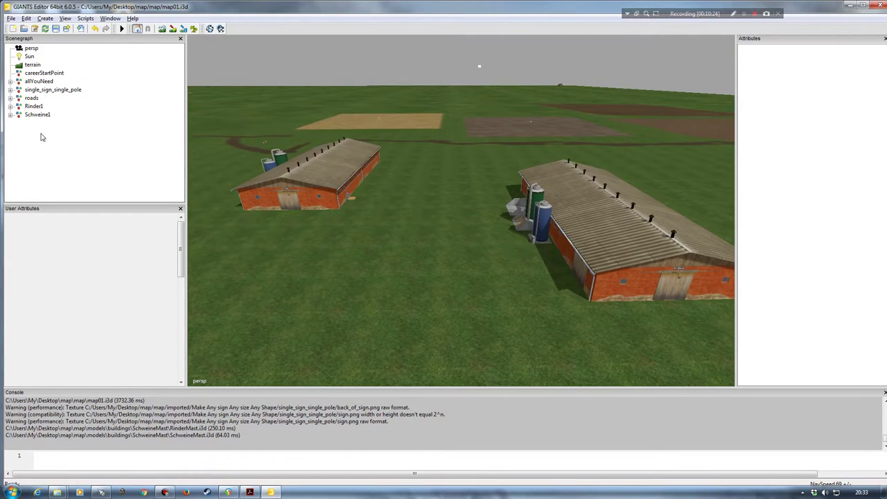
click(33, 107)
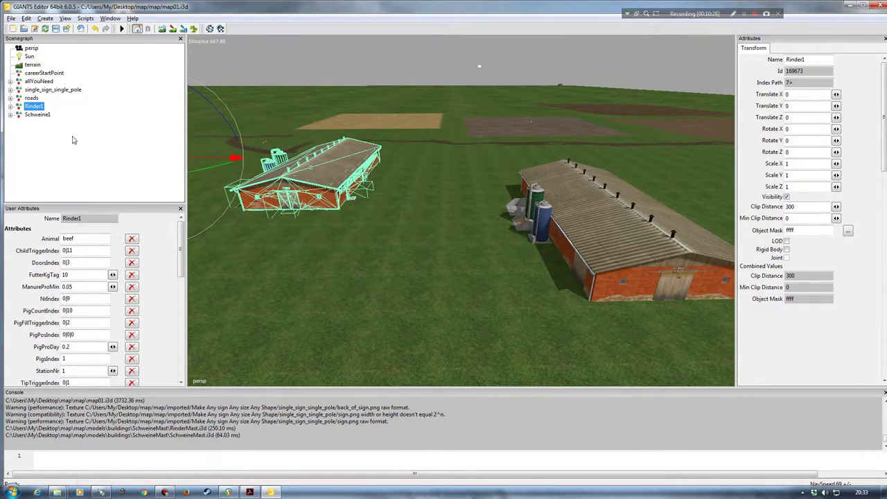
drag(183, 249, 183, 298)
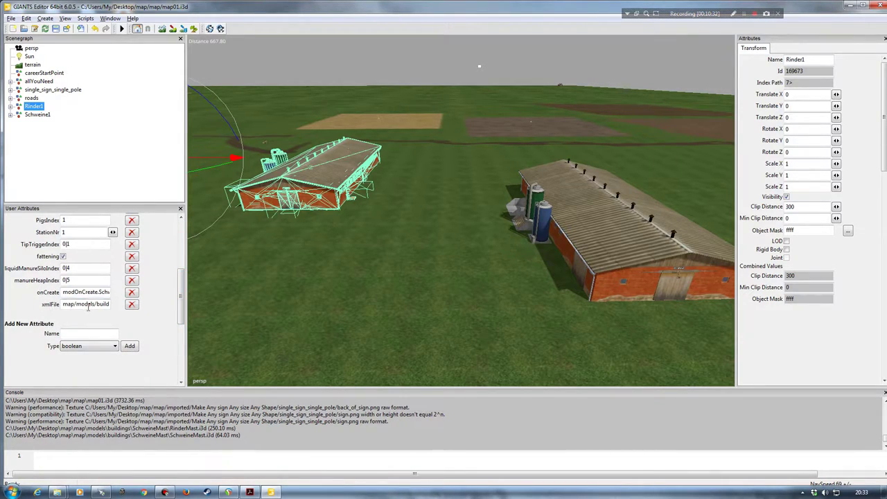
click(64, 304)
key(Right)
key(Right)
key(Right)
key(Right)
key(Right)
key(Right)
key(Right)
key(Right)
key(Right)
key(Right)
key(Right)
key(Right)
key(Right)
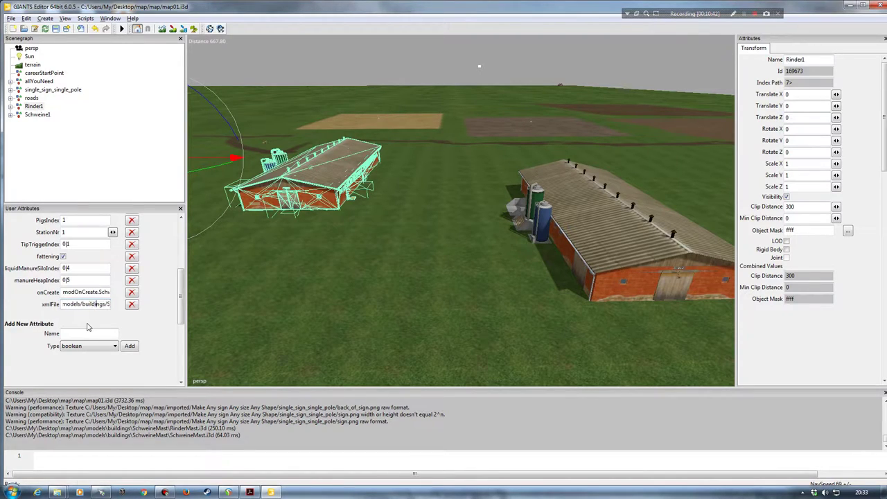
key(Right)
key(Right)
key(Right)
key(Right)
key(Right)
key(Right)
key(Right)
key(Right)
key(Right)
key(Right)
key(Right)
key(Right)
key(Right)
key(Right)
key(Right)
key(Right)
key(Right)
key(Right)
key(Right)
key(Right)
key(Right)
key(Right)
key(Right)
key(Right)
key(Right)
key(Right)
key(Right)
key(Right)
key(Left)
key(Left)
key(Left)
key(Left)
key(Left)
key(Left)
key(Left)
key(Left)
key(Left)
key(Left)
key(Left)
key(Left)
key(Left)
key(Left)
key(Left)
key(Left)
key(Left)
key(Left)
key(Left)
key(Left)
click(67, 331)
drag(63, 310, 13, 306)
Step: Check the full xmlFile path in Schweine1's user attributes against the manual, then clear the selection
click(37, 115)
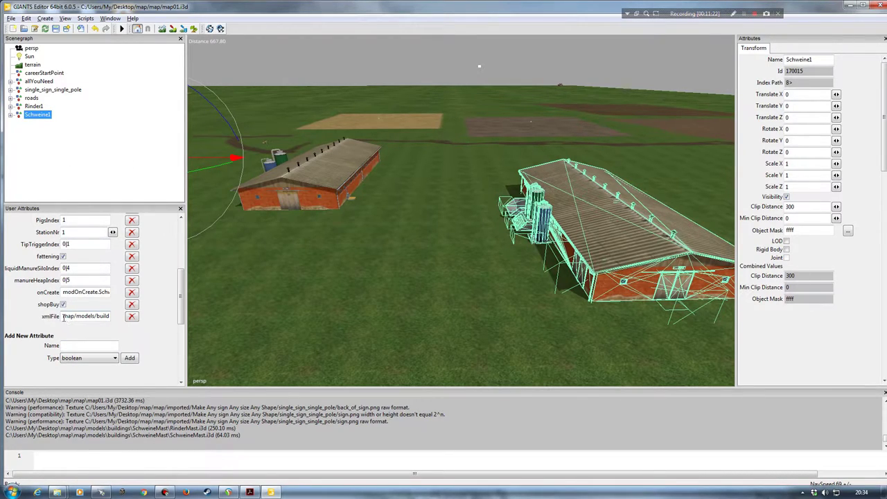
click(63, 316)
key(Right)
key(Right)
key(Right)
key(Right)
key(Right)
key(Right)
key(Right)
key(Right)
key(Right)
key(Right)
key(Right)
key(Right)
key(Right)
key(Right)
key(Right)
key(Right)
key(Right)
key(Right)
key(Right)
key(Right)
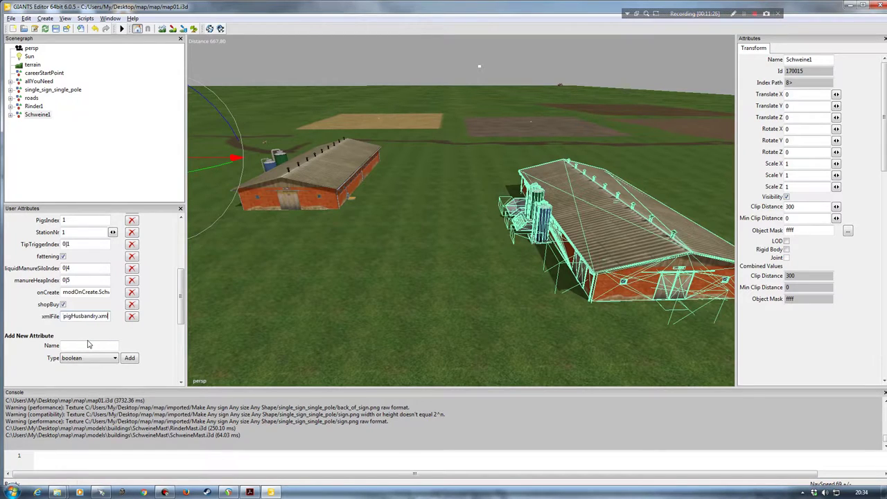
key(Left)
key(Left)
key(Left)
key(Left)
key(Left)
key(Left)
key(Left)
key(Left)
key(Left)
key(Left)
key(Left)
key(Left)
key(Left)
key(Left)
key(Left)
key(Left)
key(Left)
key(Left)
key(Left)
key(Left)
click(72, 122)
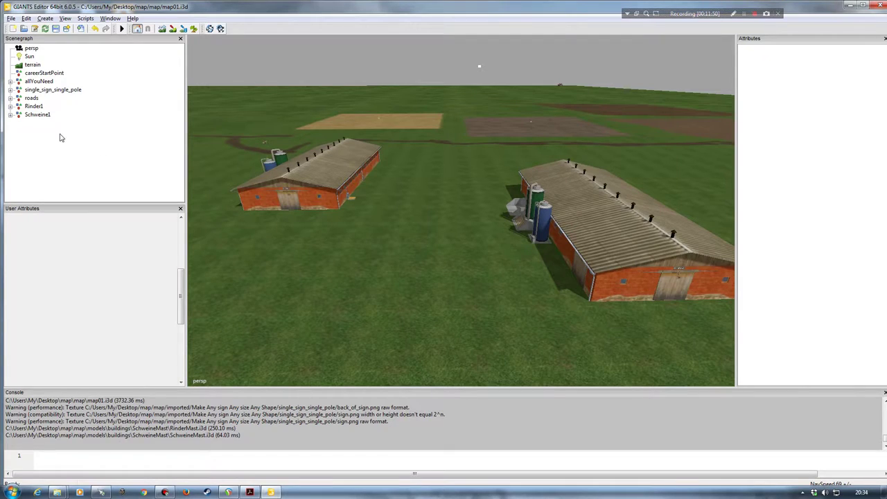
click(35, 115)
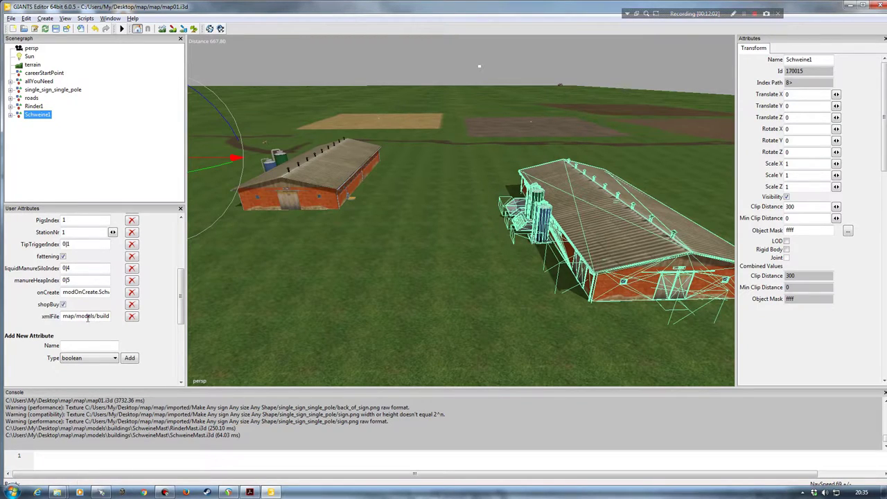
click(80, 144)
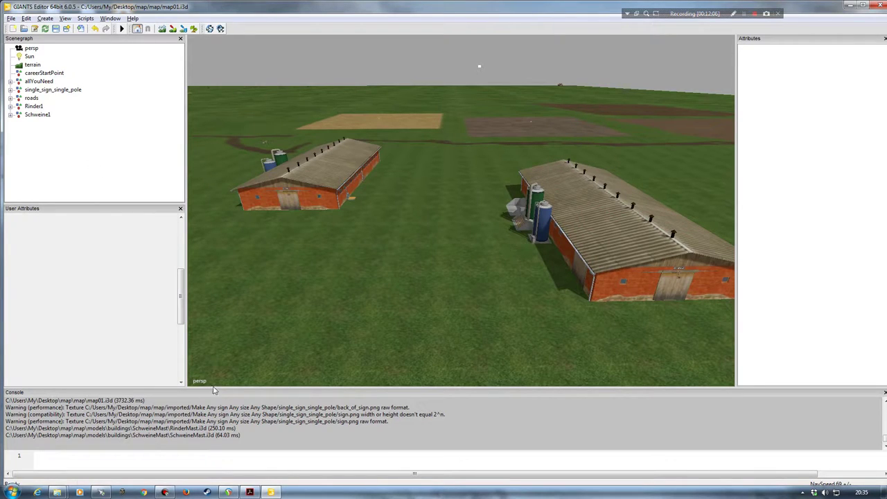
Step: Switch to the PDF manual and read the pigTrigger01 section on the fillSoundFilename path, map/models/buildings/SchweineMast/textures/Pig.wav
click(254, 486)
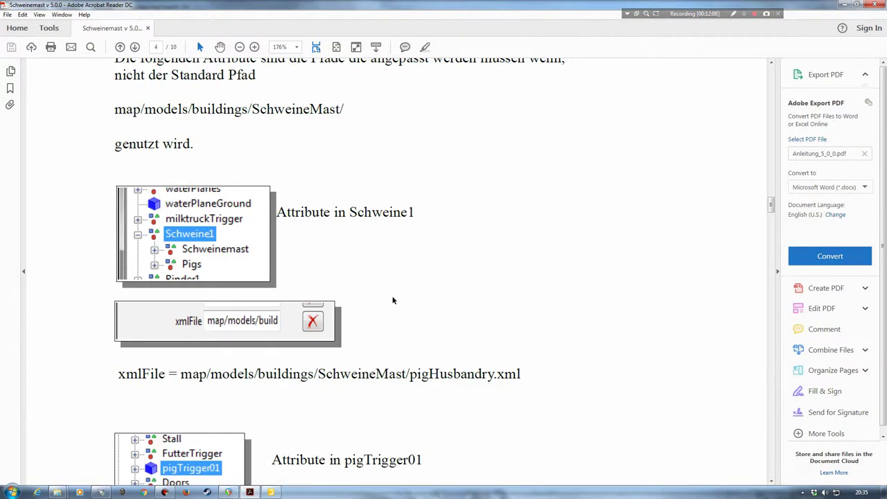
click(401, 280)
scroll(485, 279, down, 8)
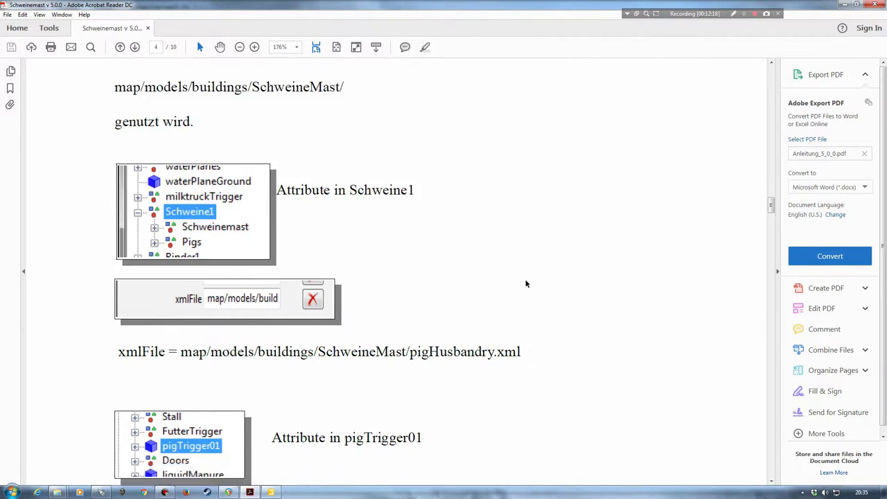
scroll(525, 284, down, 1)
scroll(525, 284, down, 1)
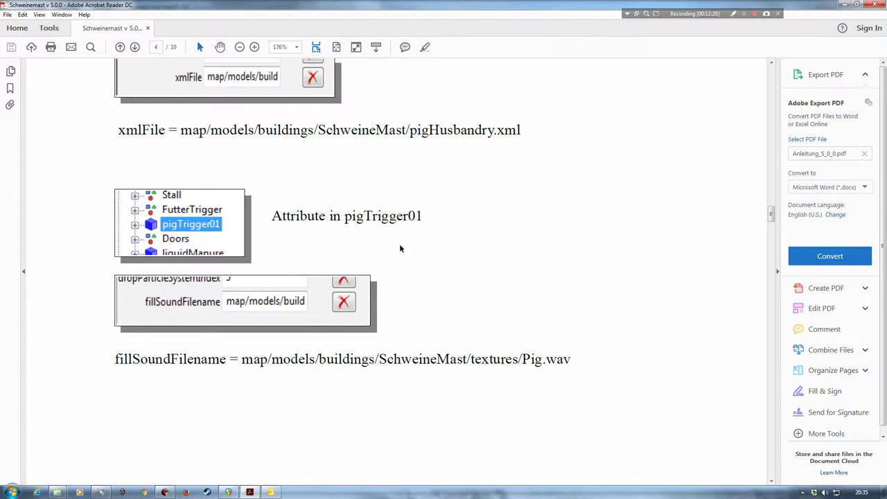
click(241, 359)
double_click(120, 359)
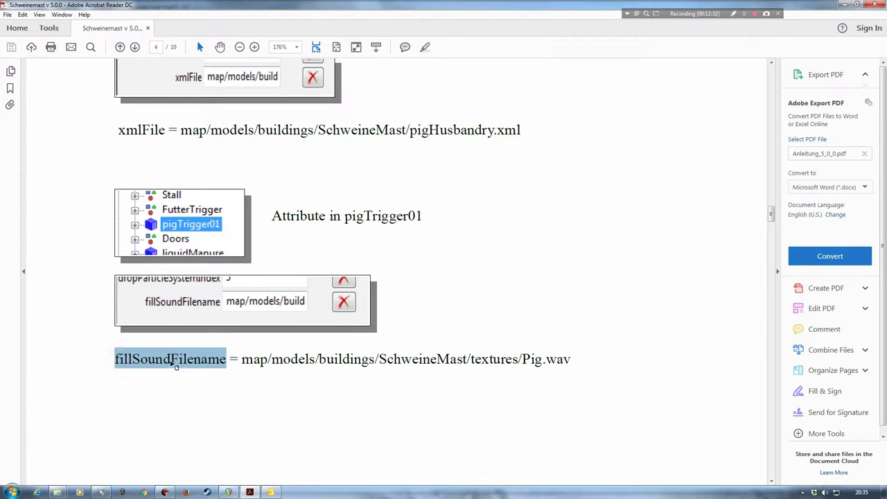
drag(241, 359, 578, 360)
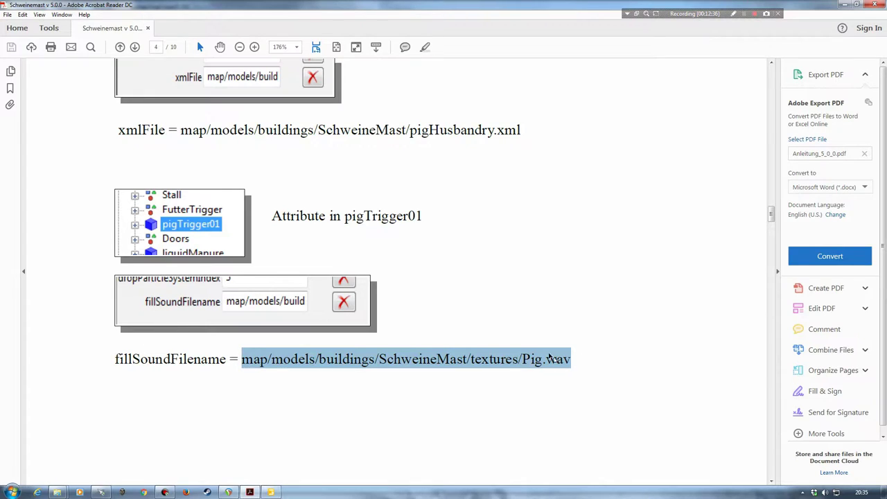
click(586, 360)
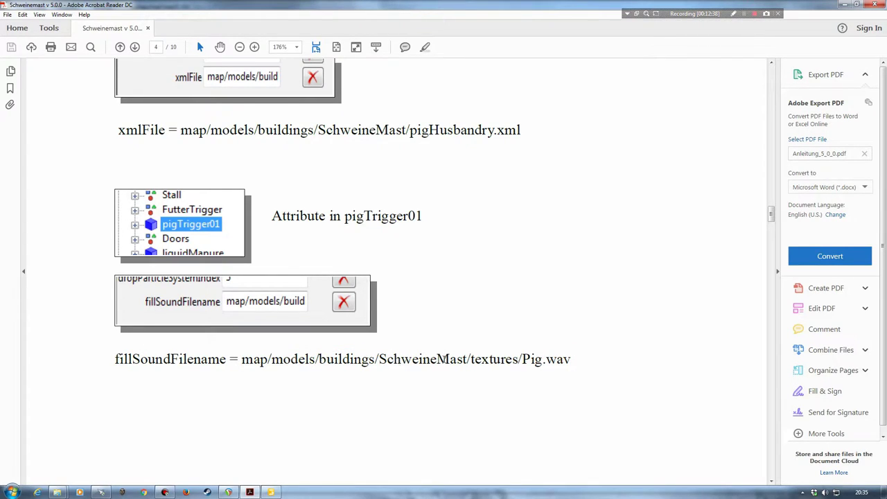
Step: Return to GIANTS Editor, expand Rinder1 and its Schweinemast subgroup, and select pigTrigger01 to show its user attributes
click(842, 4)
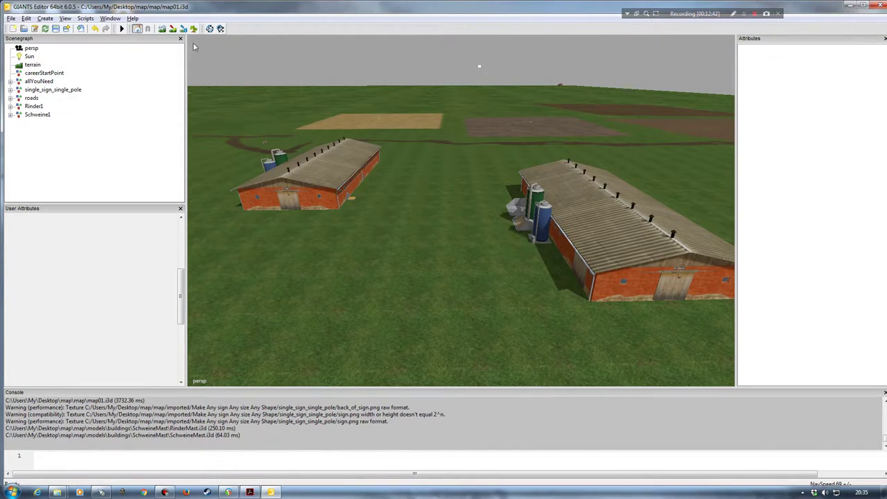
click(32, 106)
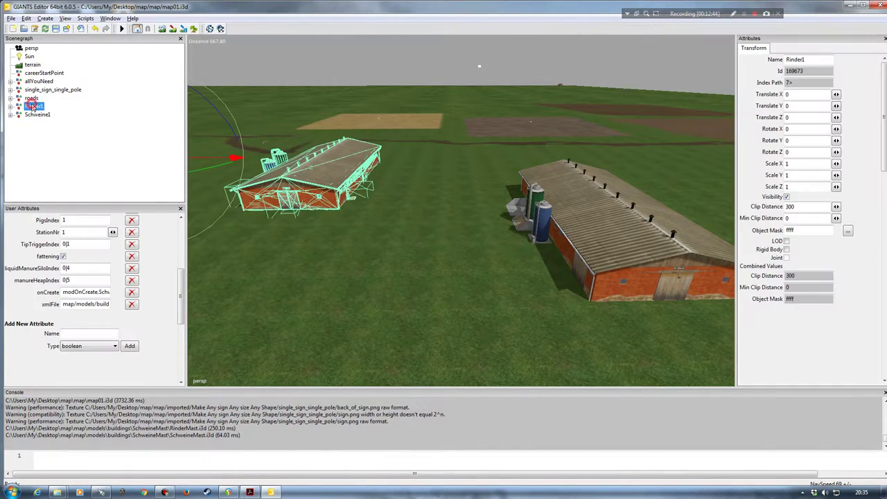
drag(179, 294, 182, 220)
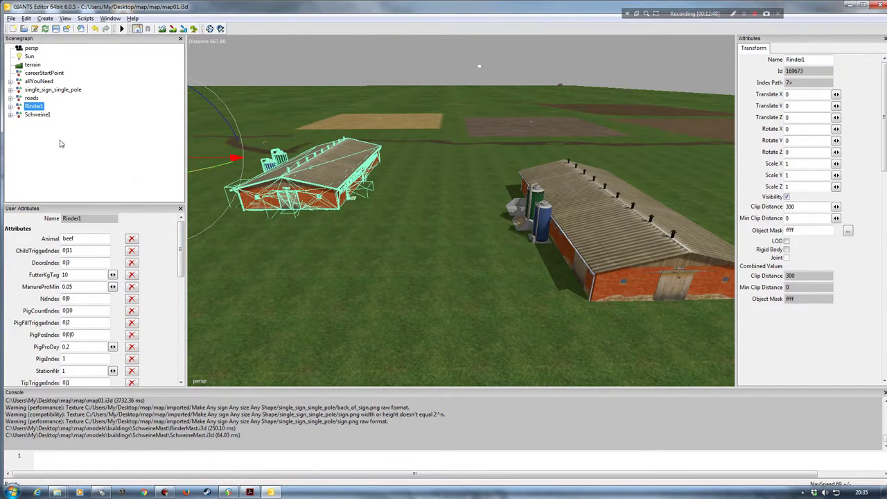
click(11, 106)
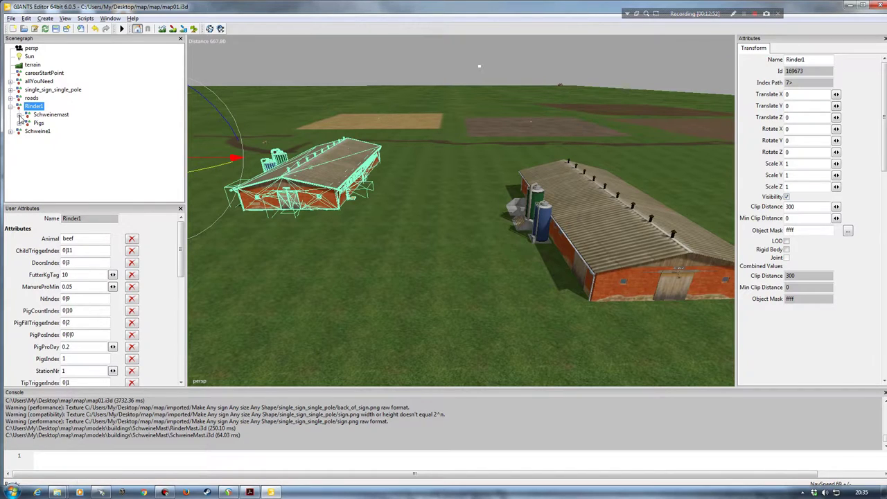
click(19, 115)
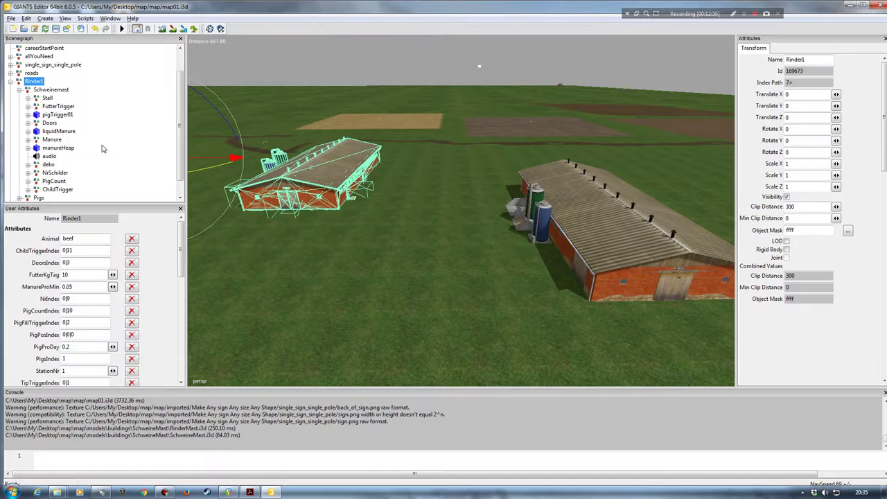
click(57, 115)
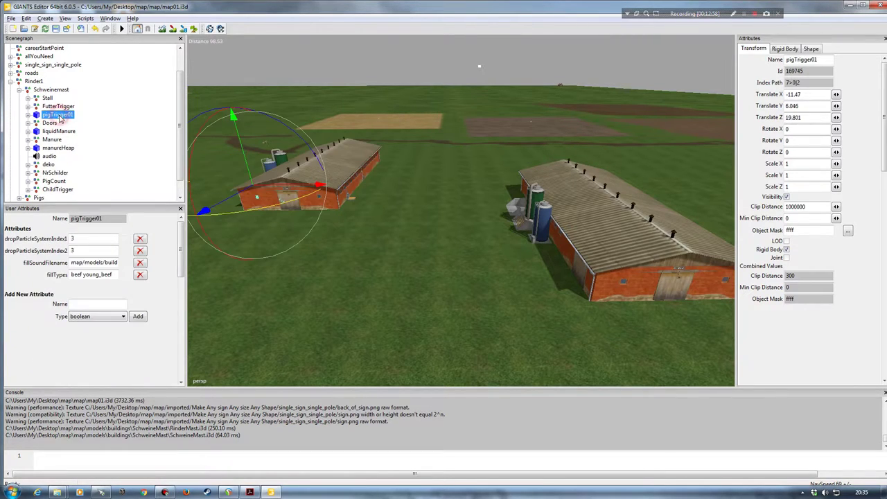
Step: Recheck the manual, then read the full fillSoundFilename path in the user attributes of Rinder1's pigTrigger01 in GIANTS Editor
click(251, 492)
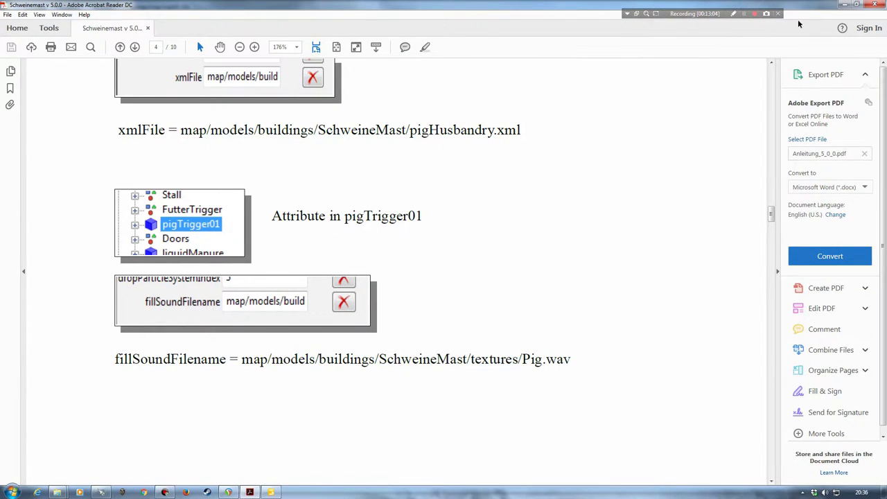
click(843, 5)
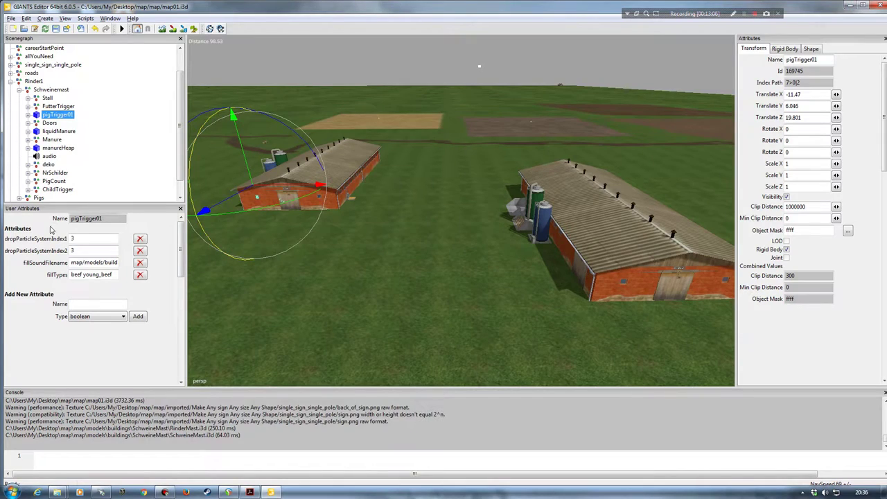
drag(179, 253, 180, 241)
click(71, 263)
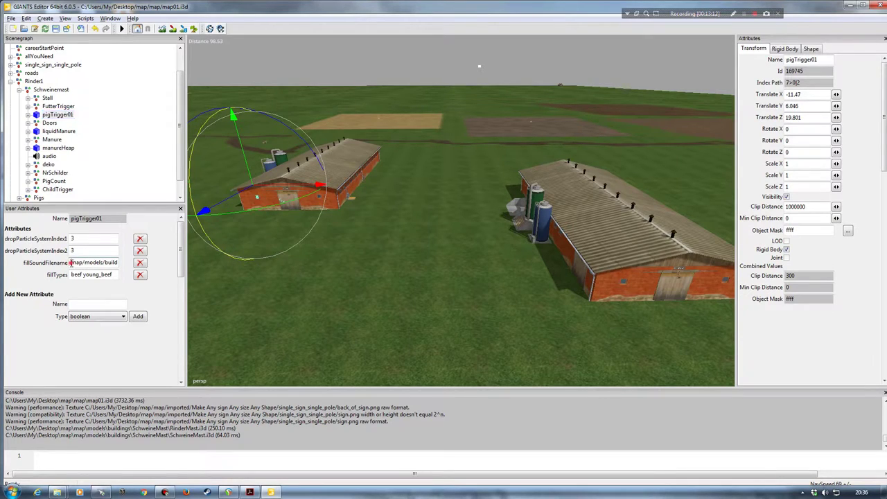
key(Right)
key(Right)
key(Right)
key(Right)
key(Right)
key(Right)
key(Right)
key(Right)
key(Right)
key(Right)
key(Right)
key(Right)
key(Right)
key(Right)
key(Right)
key(Right)
key(Right)
key(Right)
key(Right)
key(Right)
key(Right)
key(Right)
Step: Switch to the map folder in Windows Explorer and locate beef.wav and Pig.wav in models/buildings/SchweineMast/textures, then return to GIANTS Editor
click(57, 491)
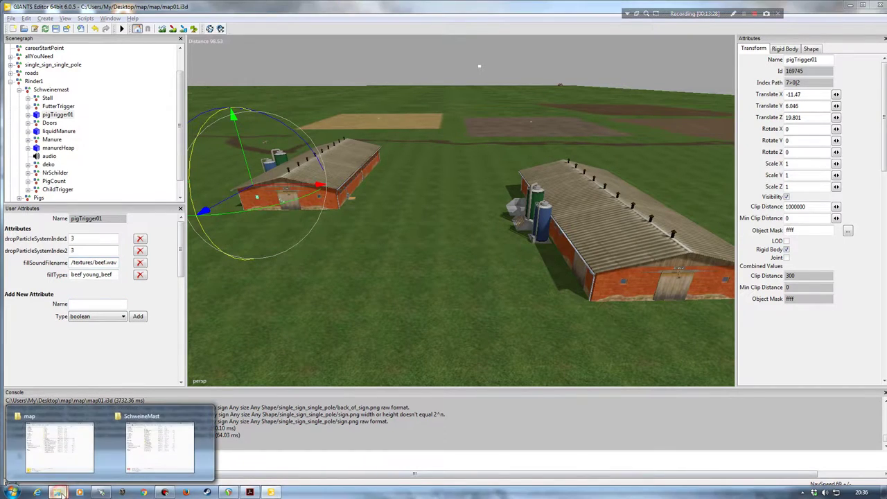
mouse_move(62, 426)
click(61, 423)
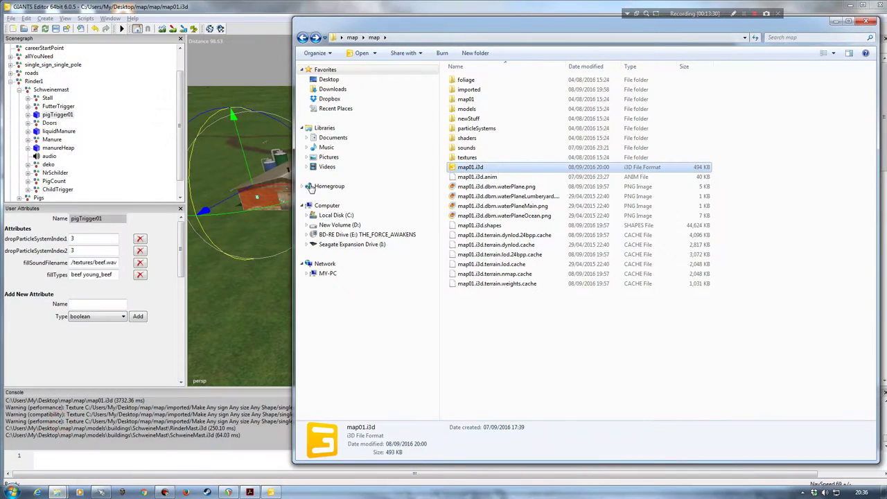
double_click(467, 109)
double_click(474, 82)
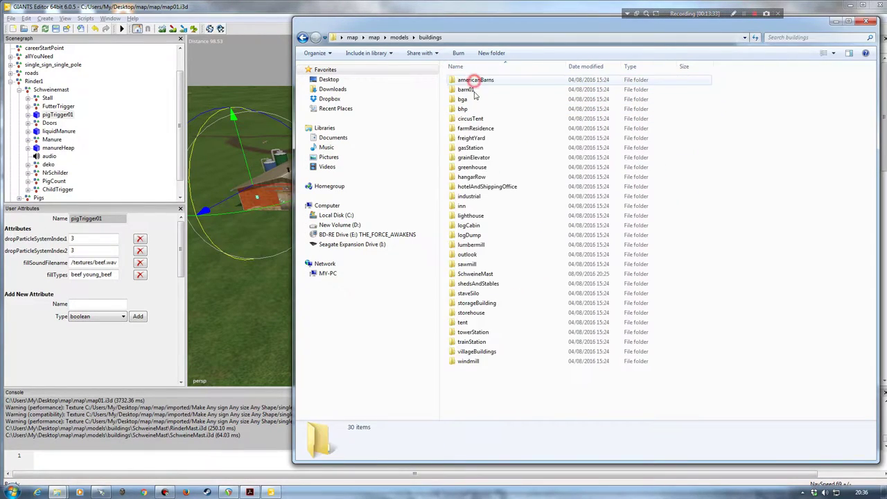
double_click(468, 274)
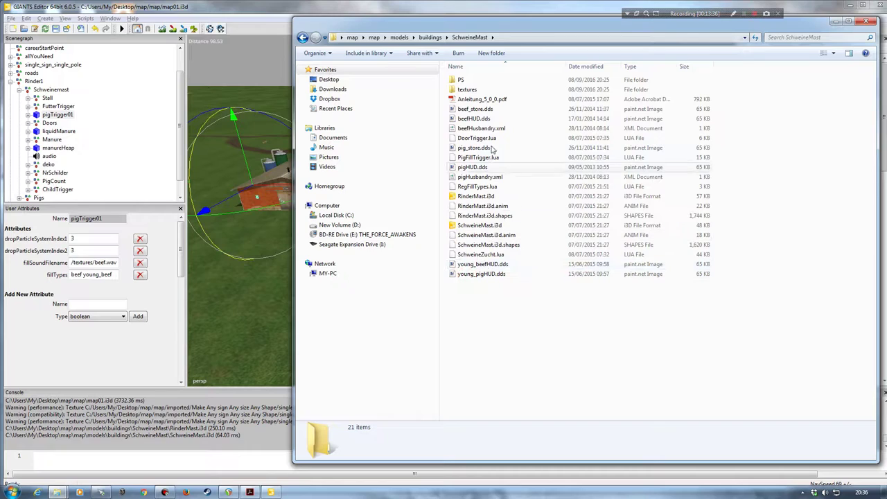
double_click(466, 89)
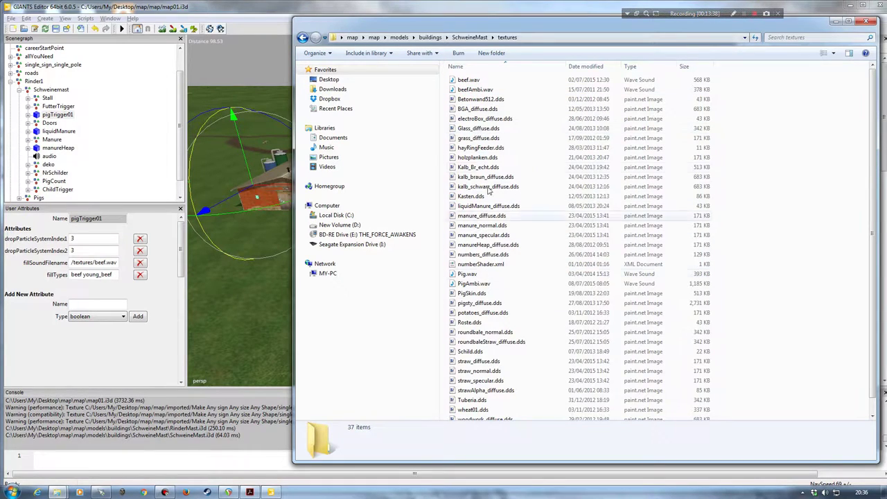
click(475, 90)
click(476, 80)
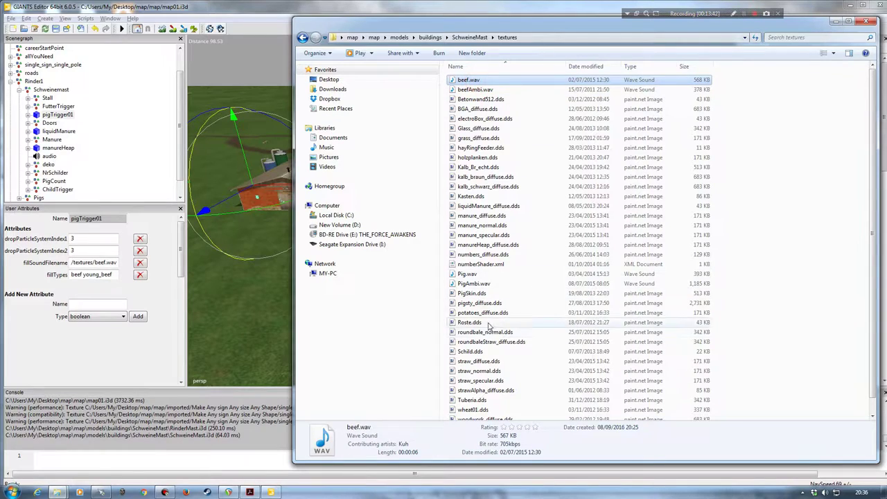
click(473, 284)
click(470, 273)
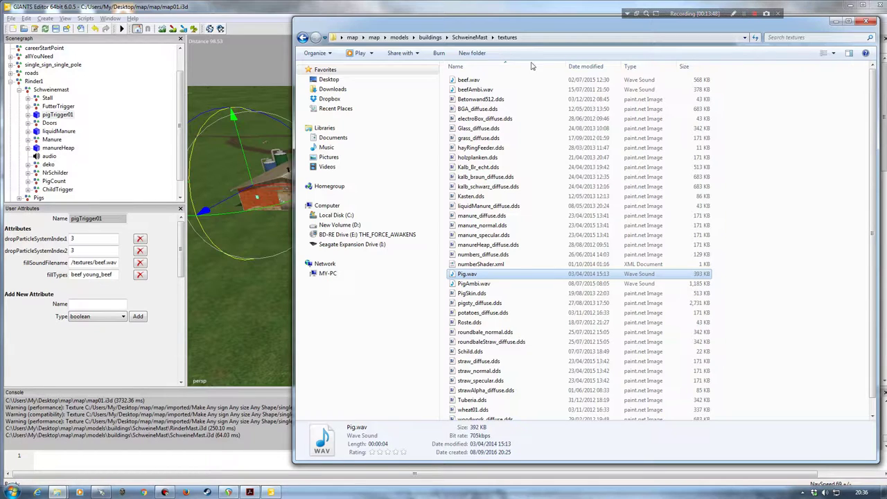
click(834, 23)
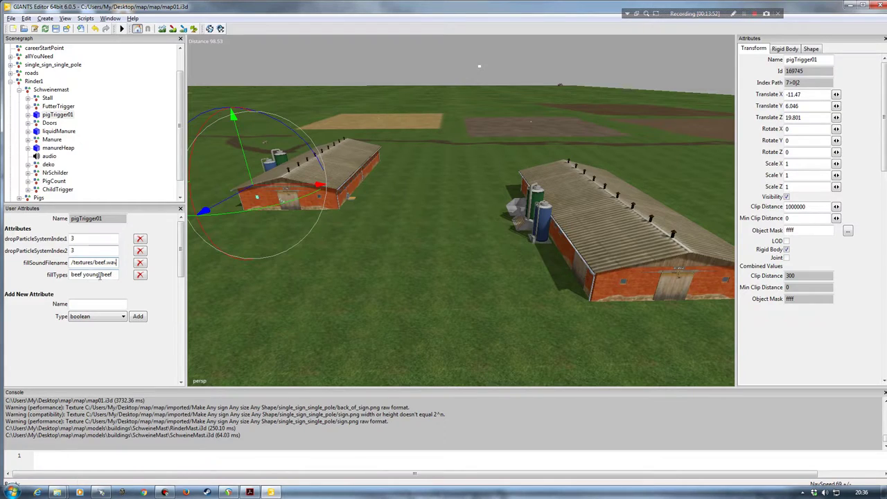
Step: Collapse Rinder1, expand Schweine1 and its Schweinemast subgroup, and select pigTrigger01 to show its user attributes
click(20, 89)
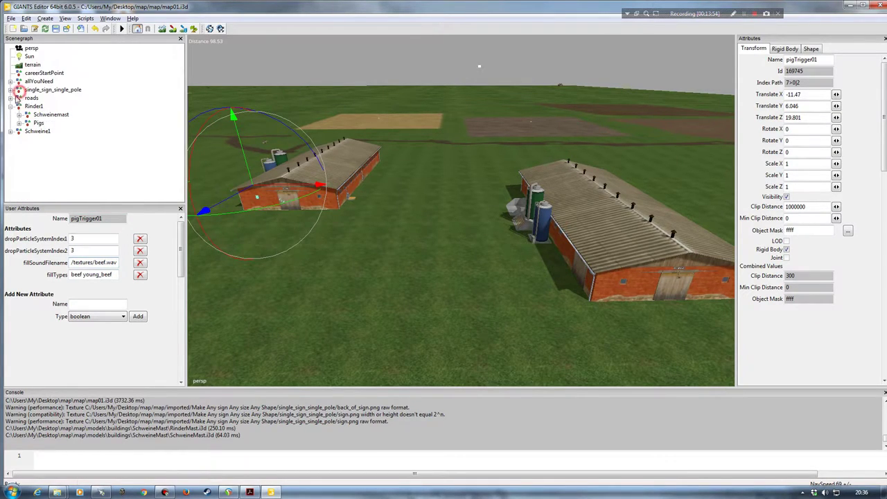
click(11, 106)
click(10, 115)
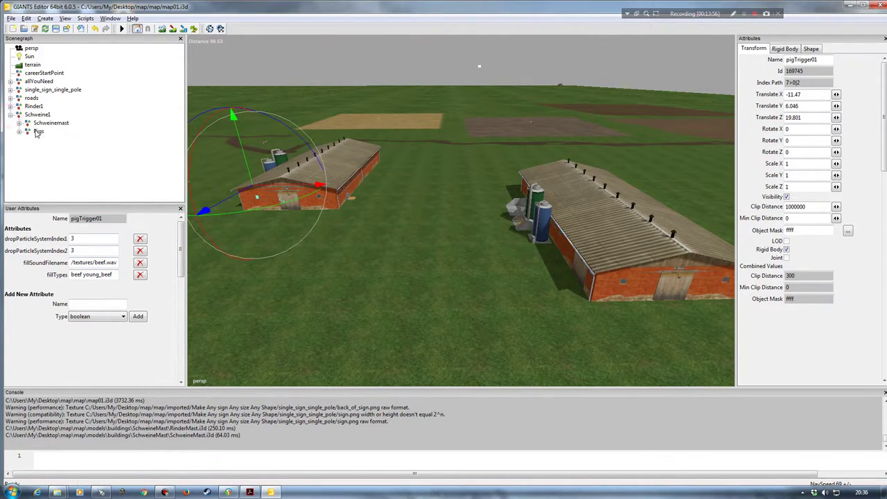
click(37, 115)
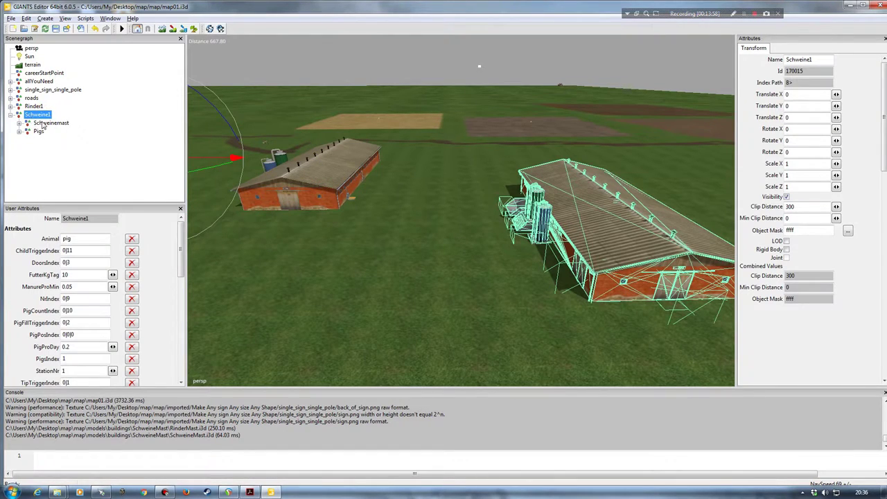
click(49, 123)
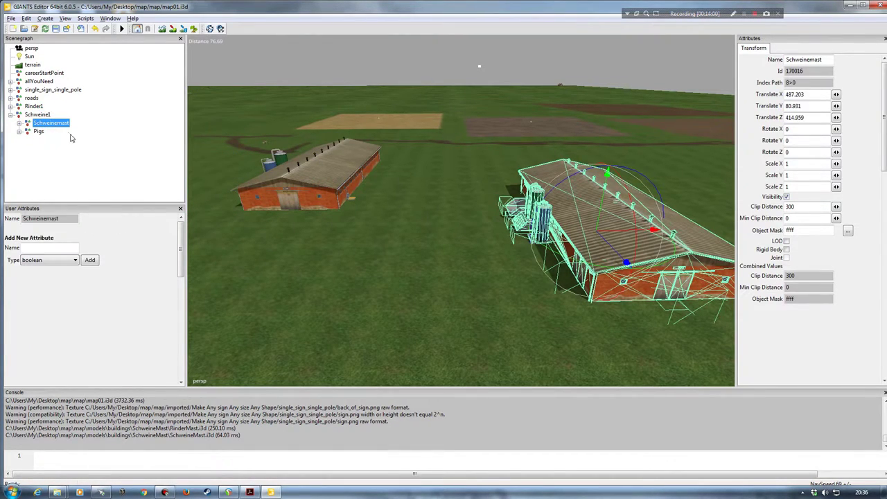
click(19, 122)
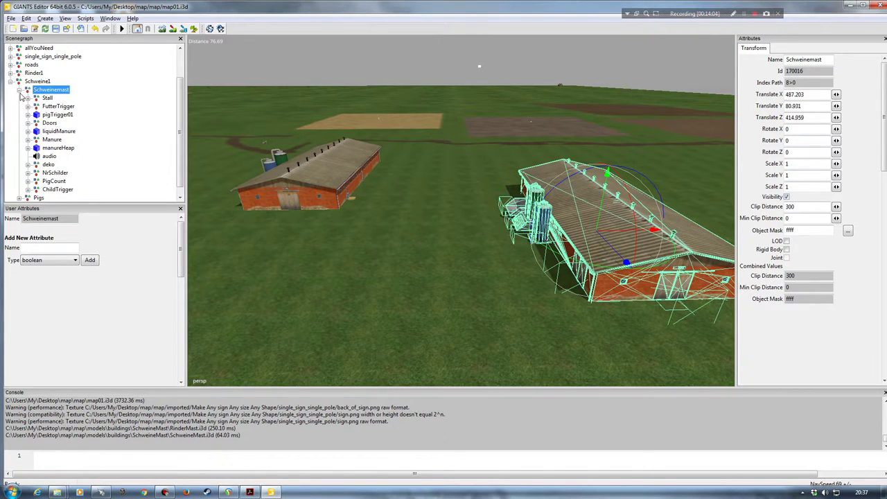
click(52, 116)
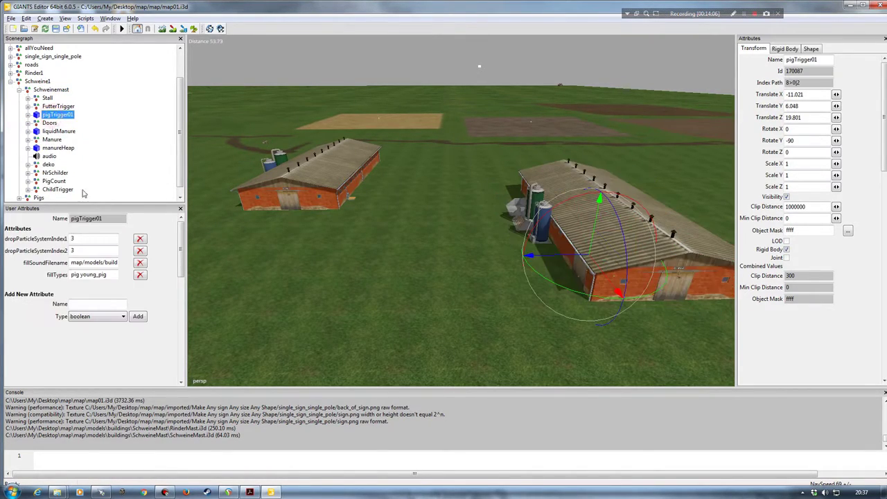
Step: Check the full fillSoundFilename path of Schweine1's pigTrigger01, then clear the selection and collapse Schweine1
click(72, 263)
click(70, 263)
key(Right)
key(Right)
key(Right)
key(Right)
key(Right)
key(Right)
key(Right)
key(Right)
key(Right)
key(Right)
key(Right)
key(Right)
key(Right)
key(Right)
key(Right)
key(Right)
key(Right)
key(Right)
key(Right)
key(Right)
key(Right)
key(Right)
key(Right)
key(Right)
key(Right)
key(Right)
key(Right)
key(Right)
key(Right)
key(Right)
key(Right)
key(Right)
key(Right)
key(Right)
key(Right)
key(Right)
key(Right)
key(Right)
key(Right)
key(Right)
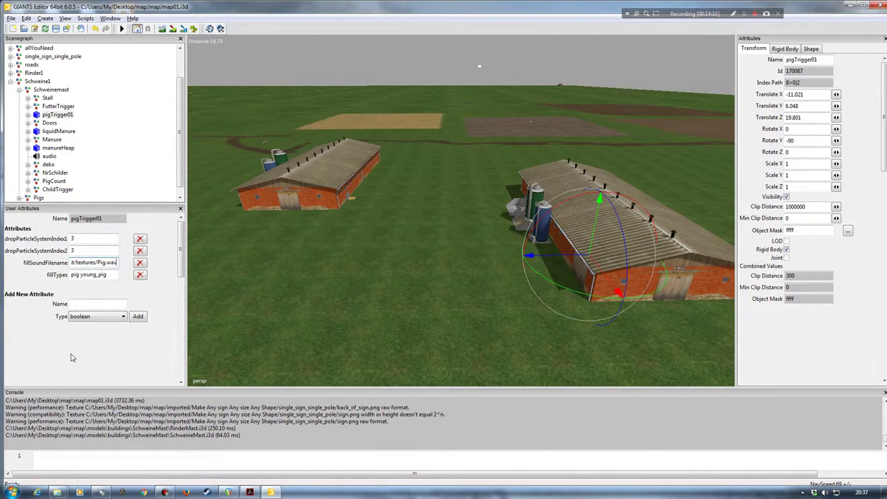
click(119, 176)
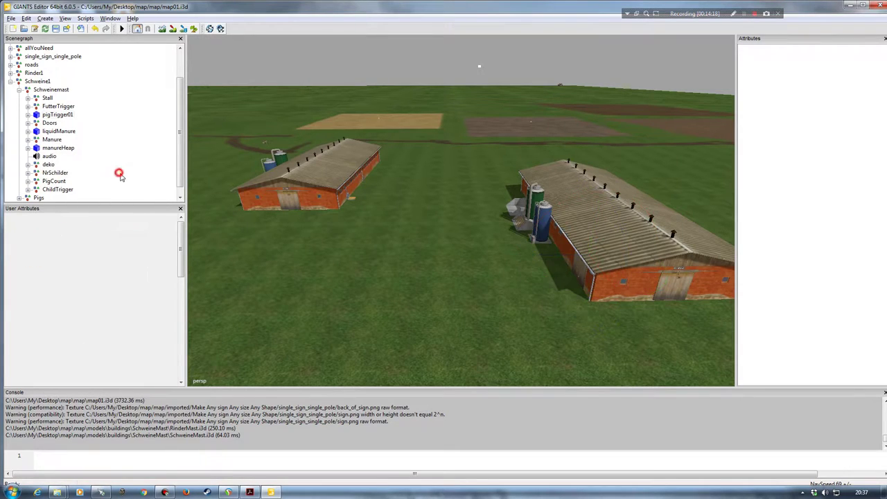
click(20, 90)
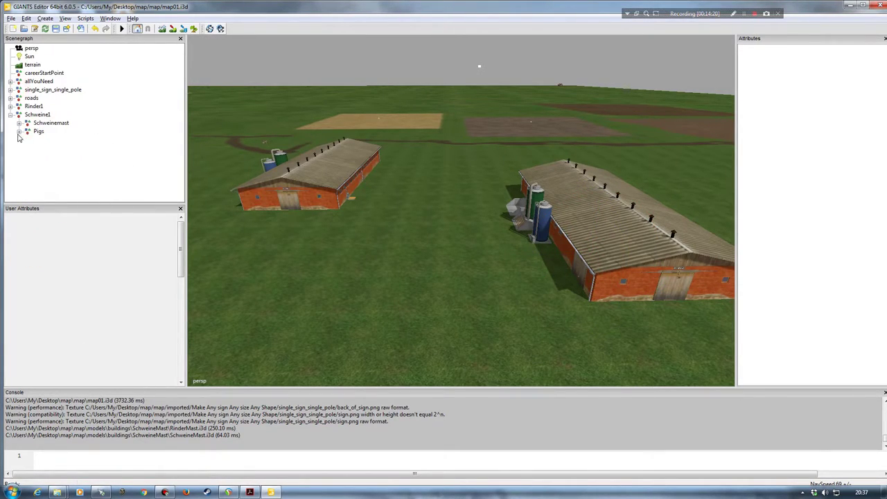
click(10, 115)
Step: Switch to the PDF manual and read section 4, modDesc.xml, on adding the script's extraSourceFiles between </l10n> and <maps>
click(250, 492)
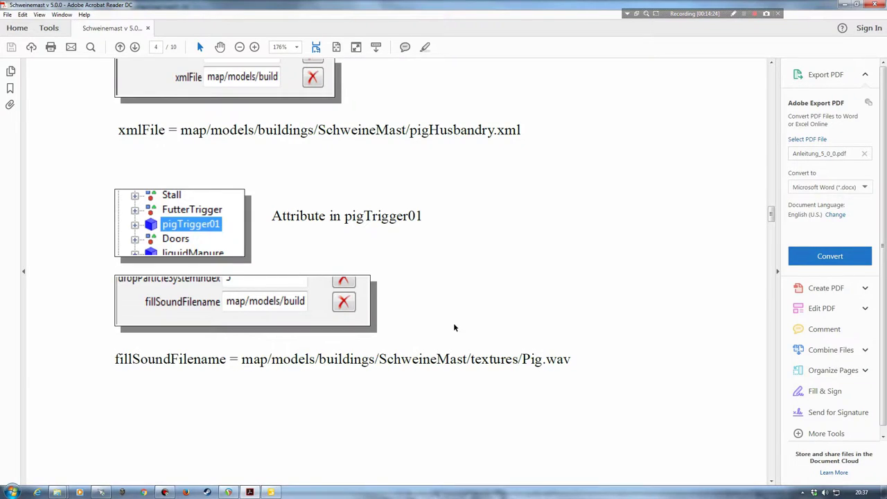
scroll(455, 325, down, 1)
scroll(466, 323, down, 10)
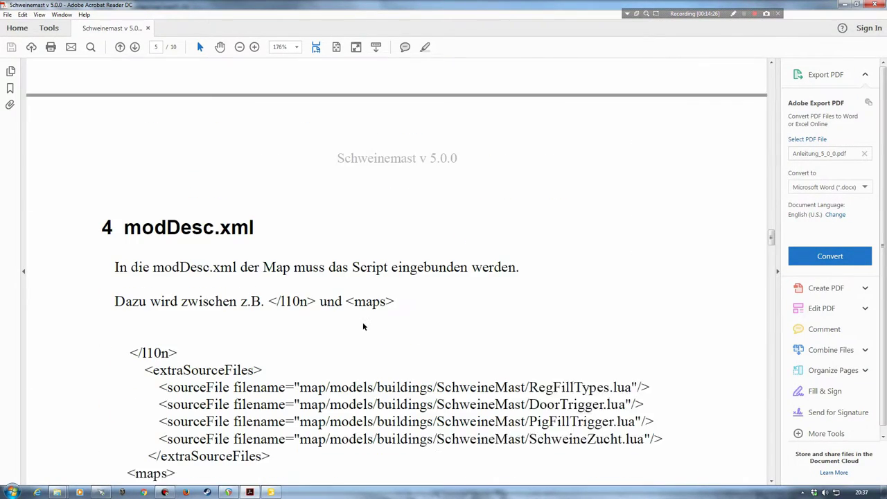
scroll(350, 316, down, 1)
scroll(309, 295, up, 3)
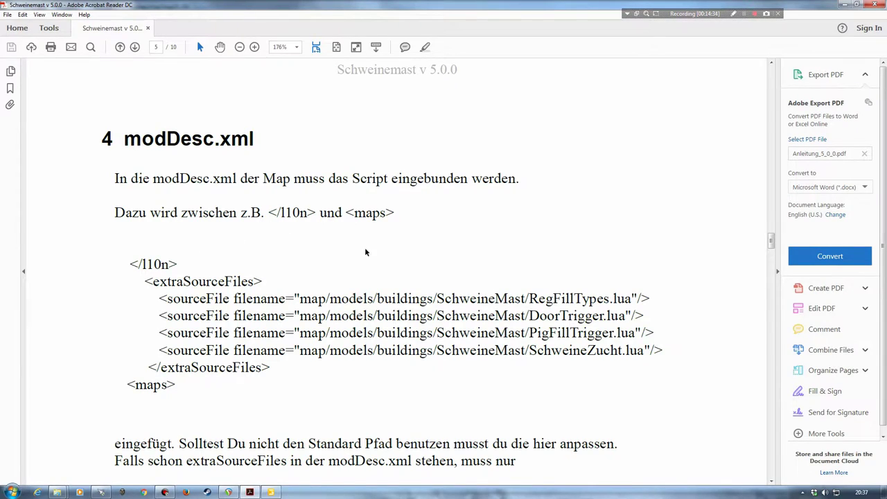
scroll(367, 249, down, 2)
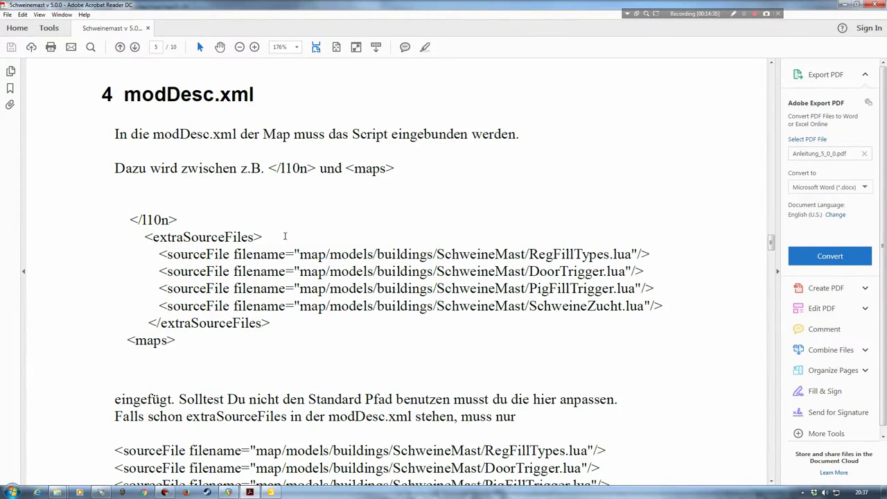
scroll(504, 315, down, 2)
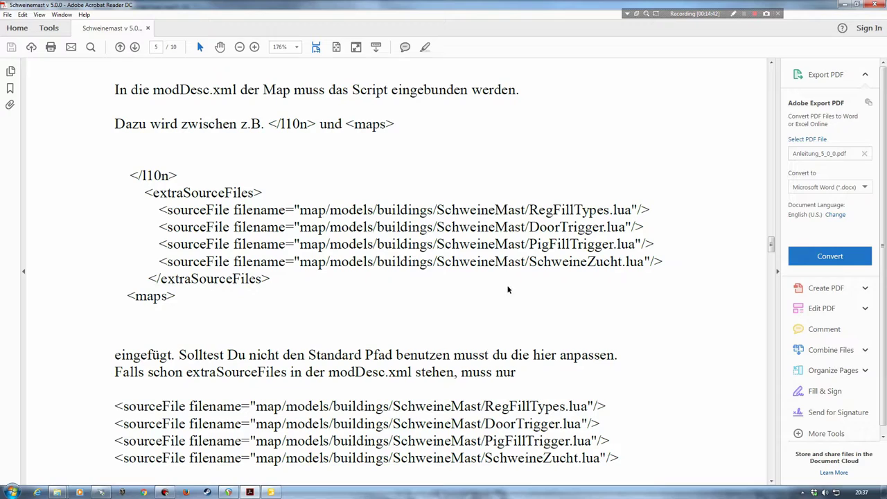
scroll(328, 257, up, 3)
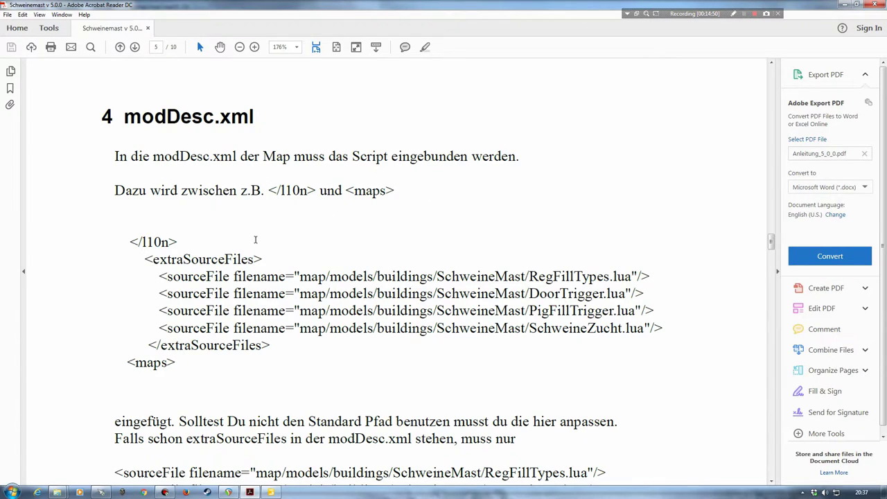
scroll(264, 255, down, 2)
scroll(265, 255, down, 2)
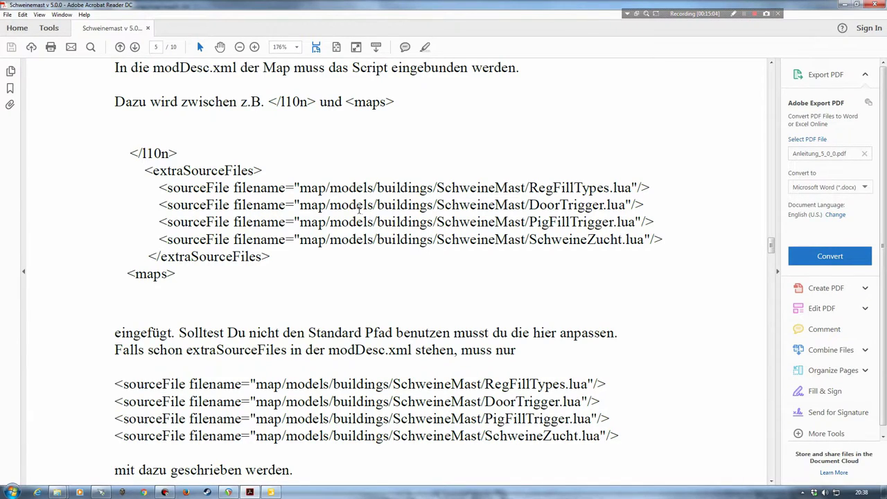
Step: Highlight the block from <extraSourceFiles> to </extraSourceFiles> in the manual, then clear the highlight
click(144, 170)
shift+click(270, 257)
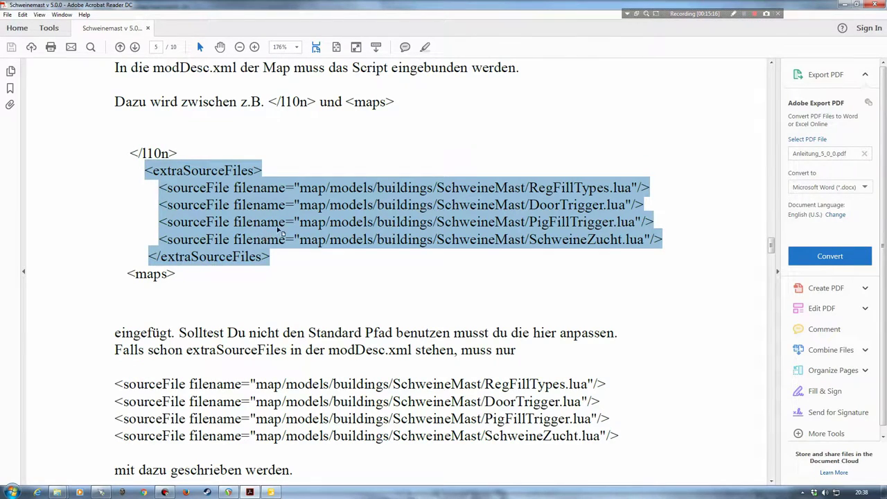
click(292, 264)
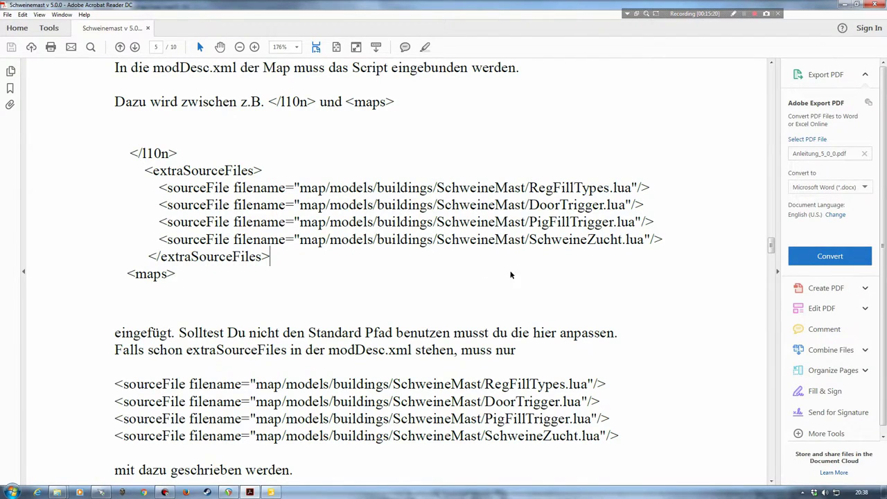
Step: Review the manual's four standalone sourceFile lines for a modDesc.xml that already contains extraSourceFiles, highlighting them and then clearing the highlight
scroll(339, 227, down, 3)
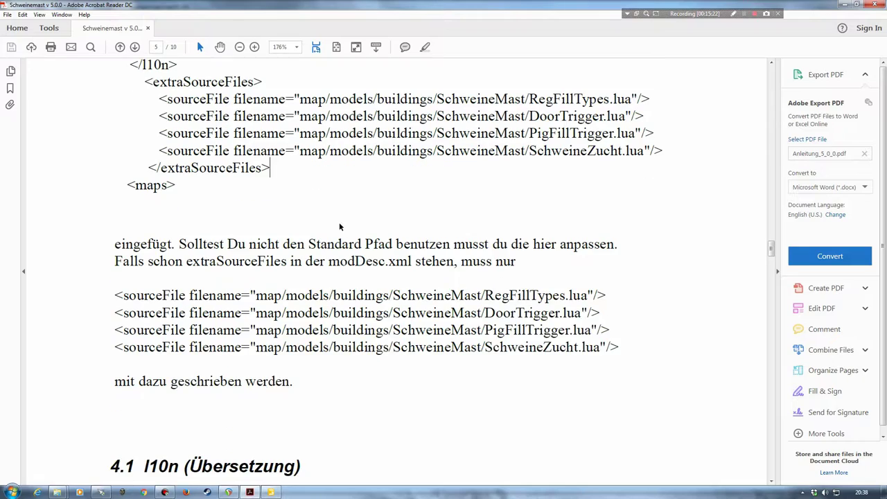
scroll(339, 227, down, 2)
drag(144, 100, 278, 102)
click(277, 102)
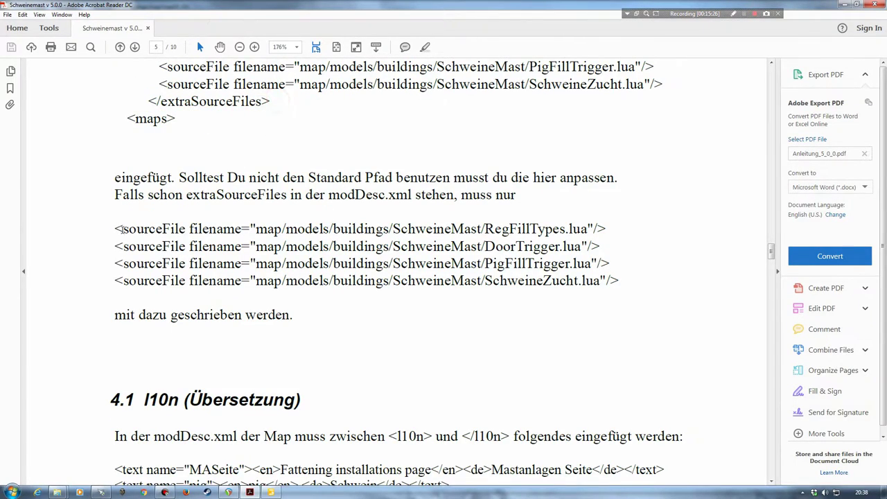
click(115, 229)
shift+click(619, 279)
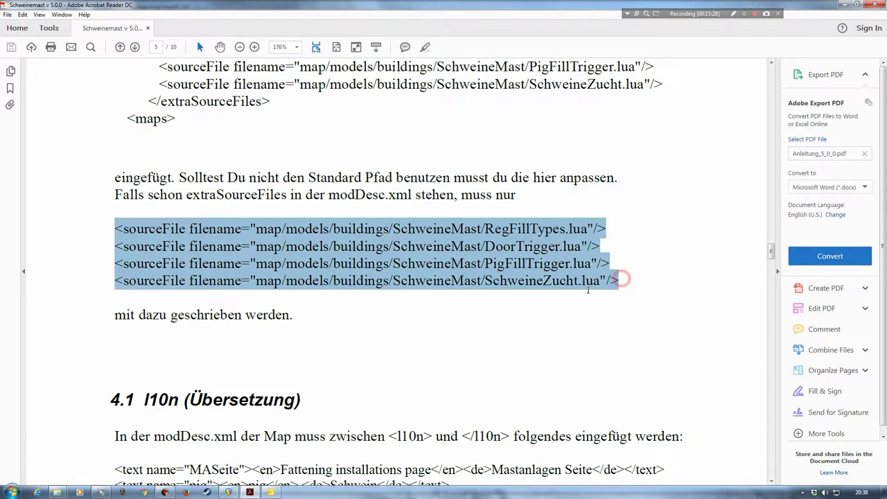
scroll(340, 265, up, 4)
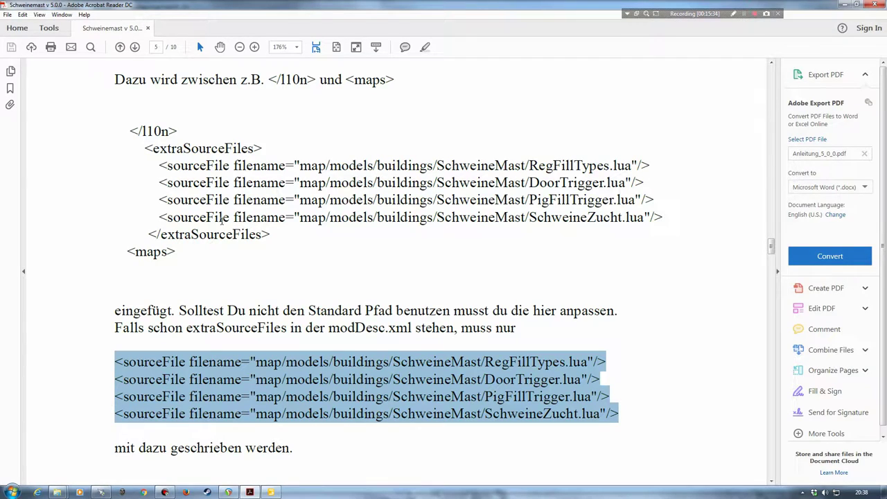
click(275, 234)
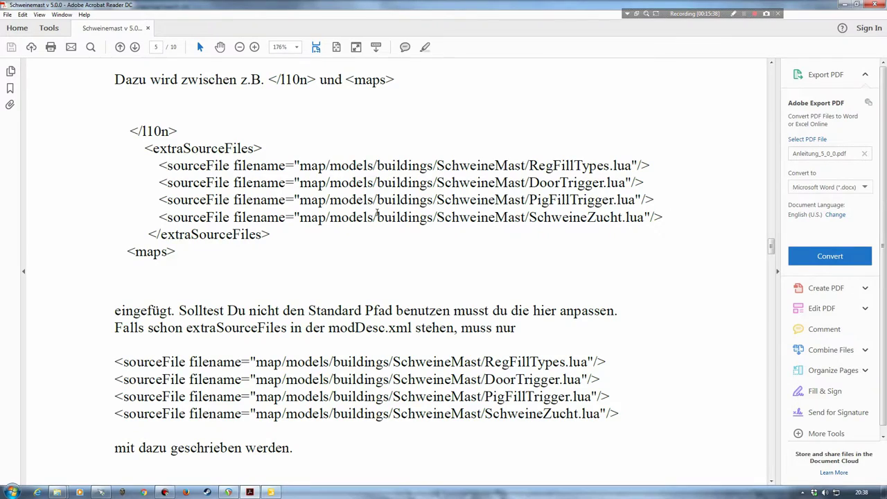
Step: Copy the complete extraSourceFiles block, including its opening and closing tags, from the manual's modDesc.xml section
click(144, 148)
shift+click(273, 234)
key(ctrl+c)
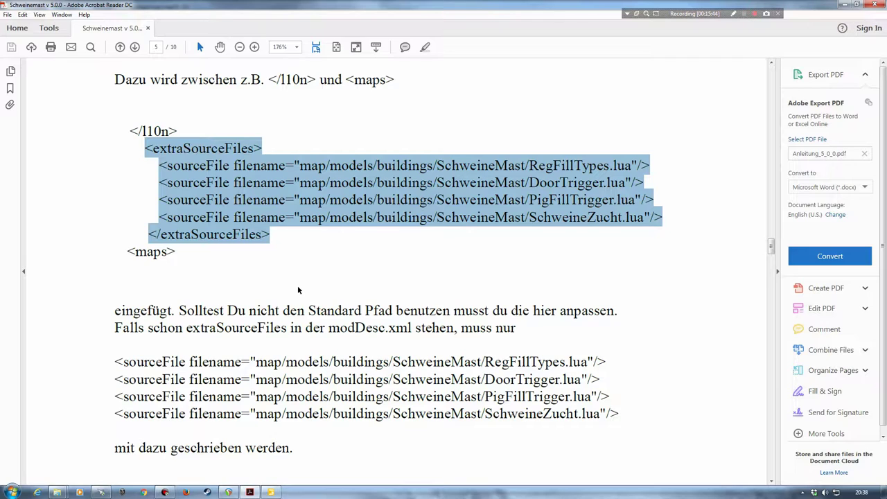
Step: Minimise the PDF manual and the map editor, and bring the map's SchweineMast textures folder to the front
click(857, 5)
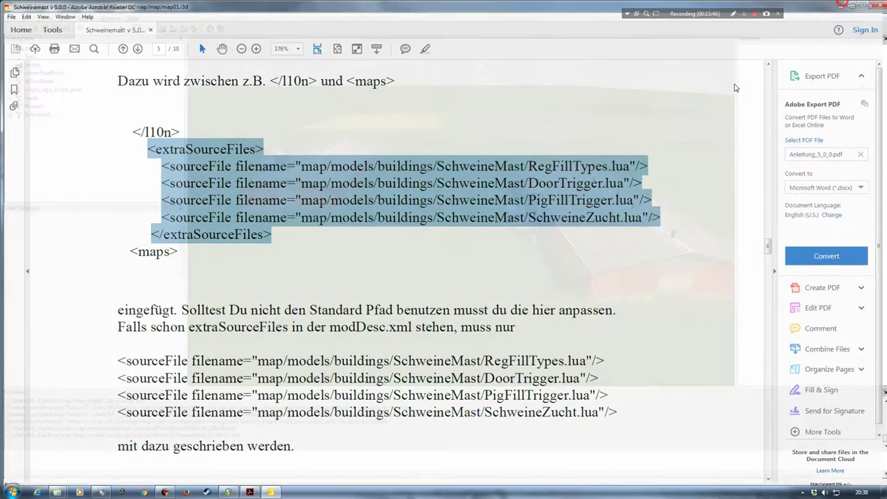
click(848, 5)
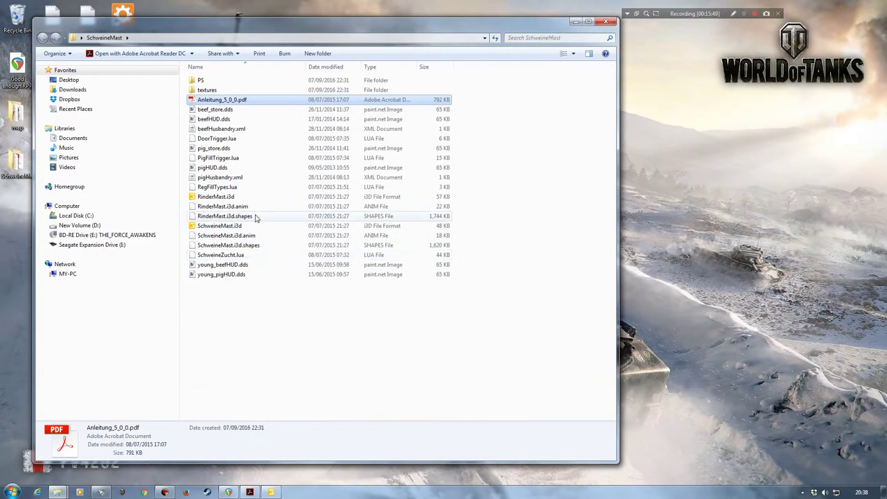
click(57, 492)
click(64, 425)
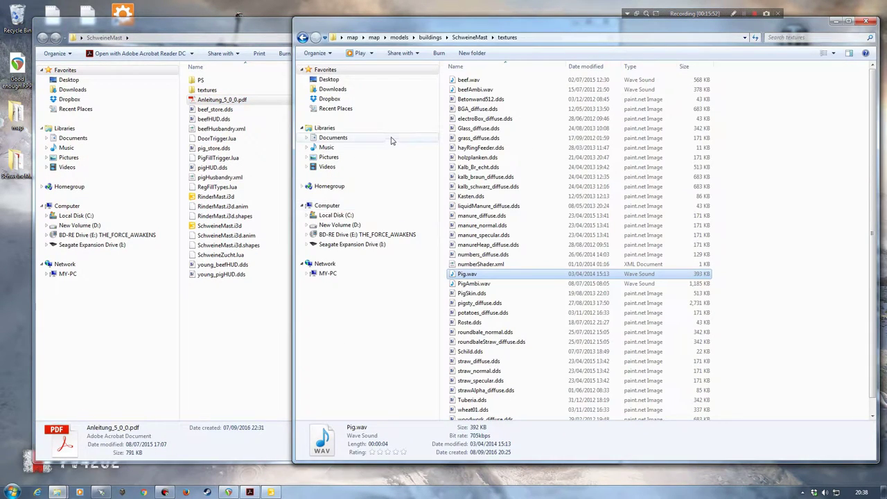
Step: Go up to the map mod's root folder and open modDesc.xml in Notepad++
key(alt+Up)
key(alt+Up)
key(alt+Up)
key(alt+Up)
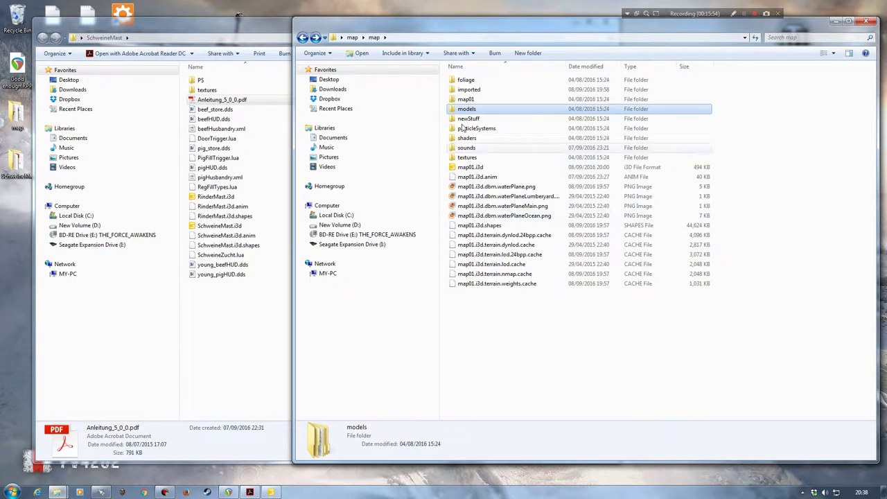
click(352, 38)
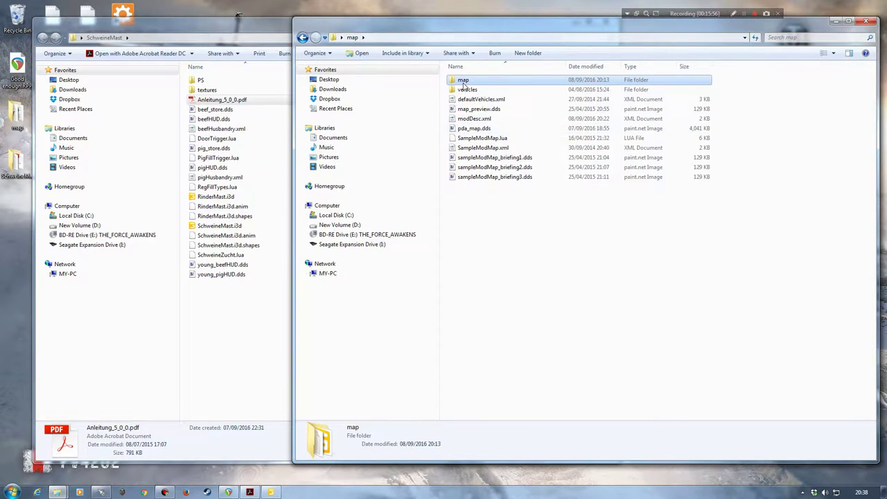
right_click(474, 119)
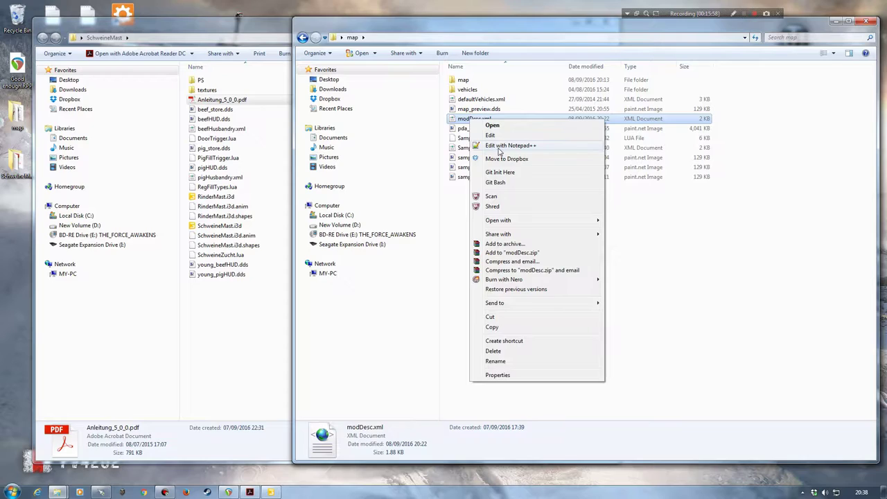
click(500, 146)
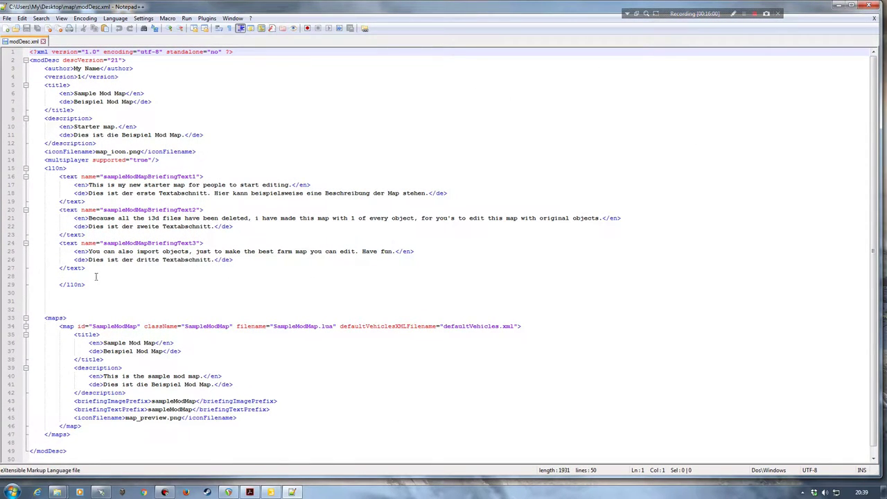
Step: Paste the copied extraSourceFiles block below </l10n> in modDesc.xml, leaving a blank line between them, and save the file
click(85, 284)
drag(85, 284, 60, 289)
click(85, 284)
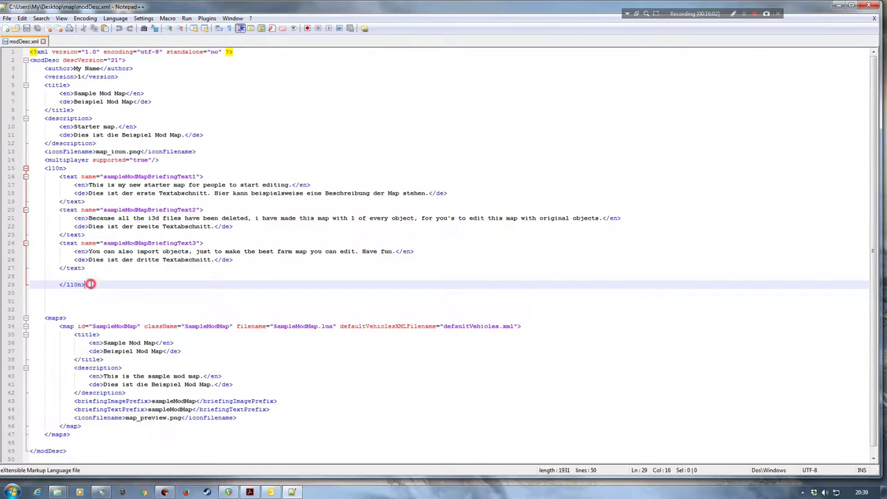
click(249, 492)
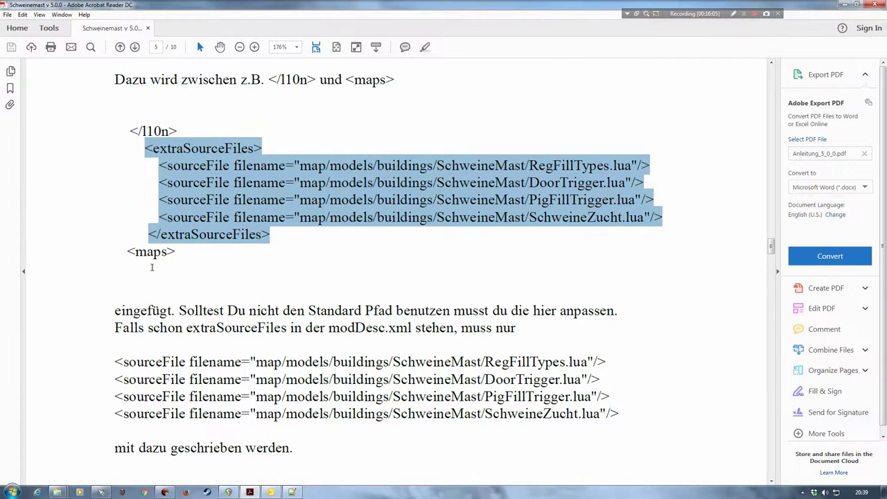
click(247, 485)
key(Return)
key(Return)
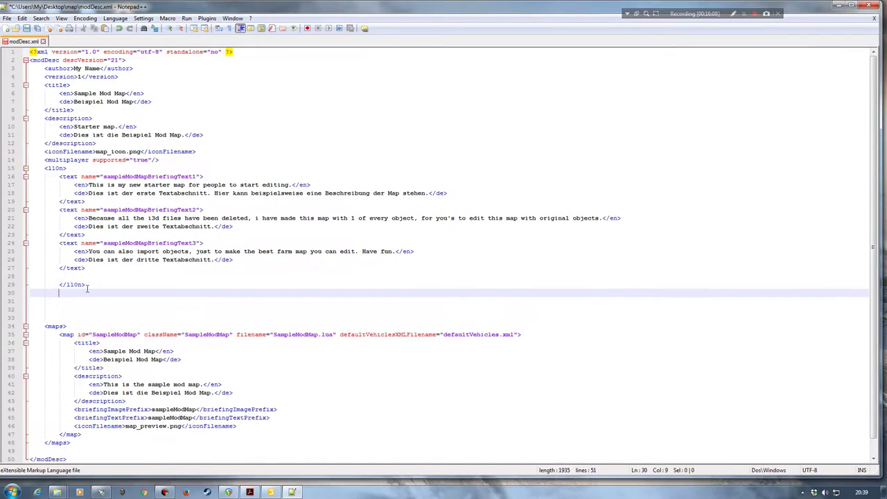
key(ctrl+v)
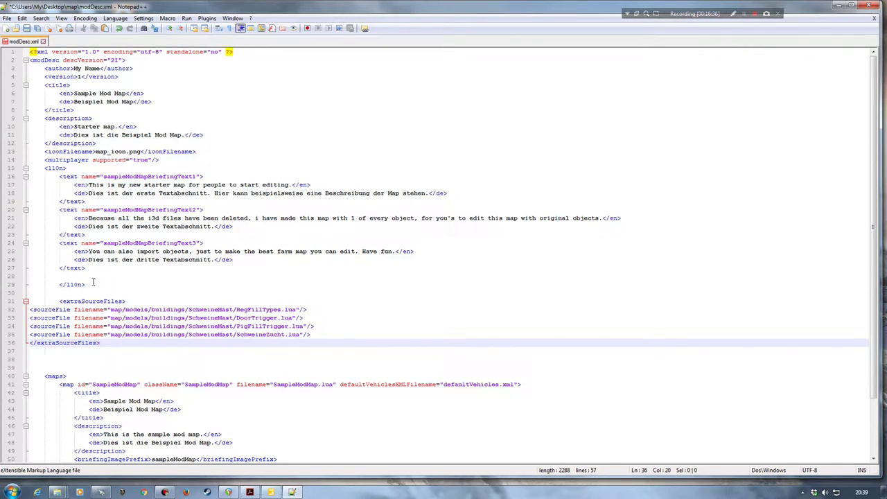
click(27, 29)
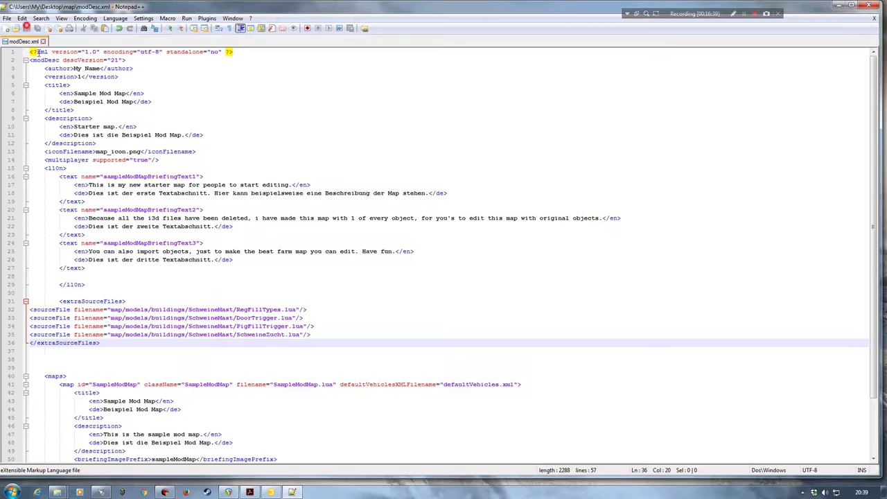
Step: Switch to the PDF manual and copy the ten translation text lines, MASeite through Silo_fruits, from section 4.1 l10n
click(839, 5)
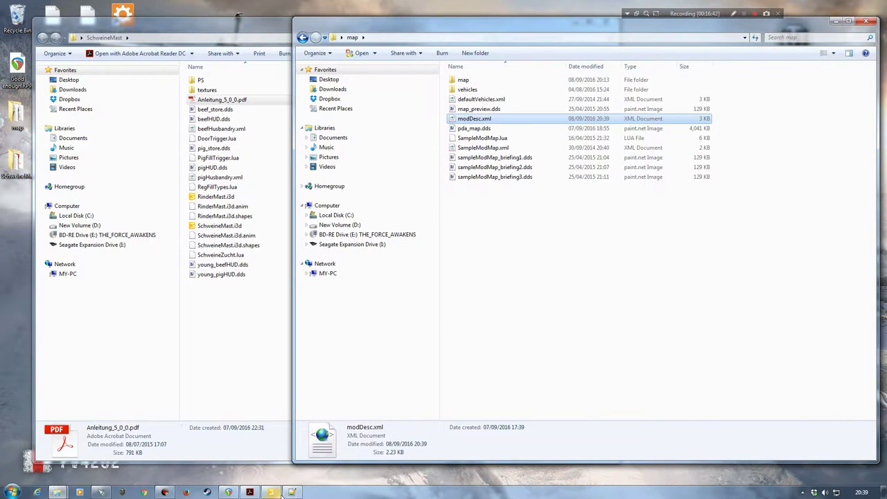
mouse_move(249, 493)
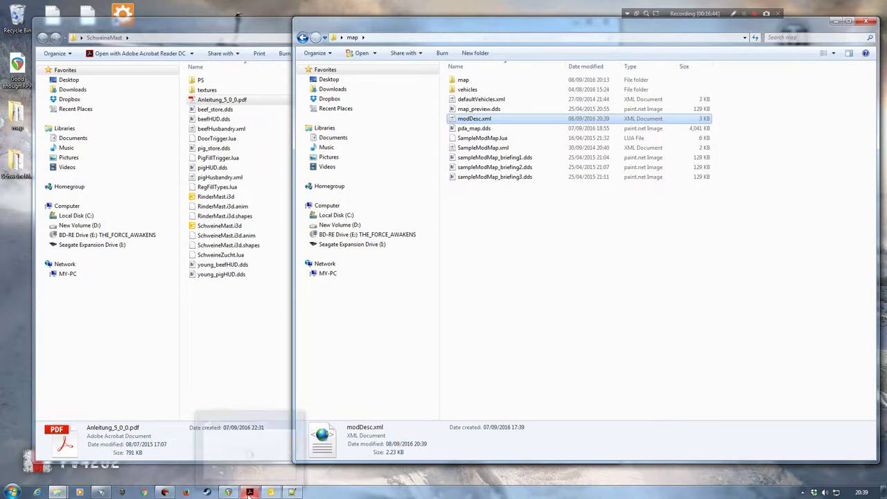
click(243, 443)
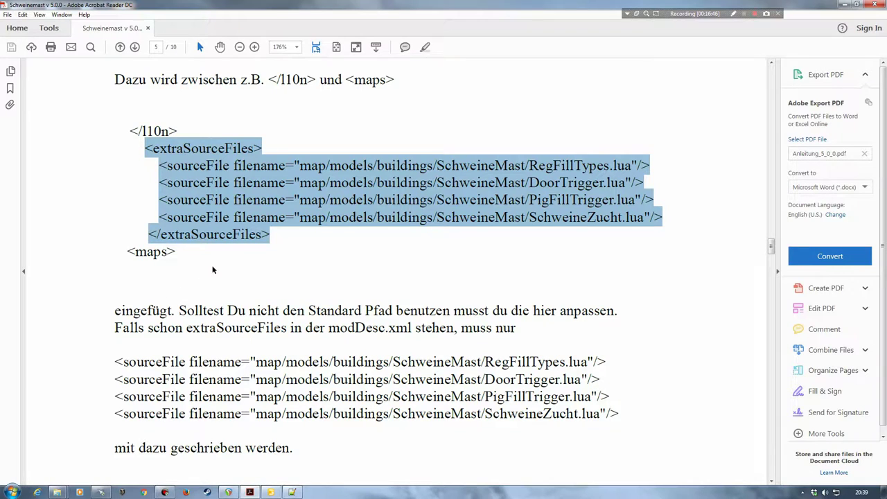
click(189, 255)
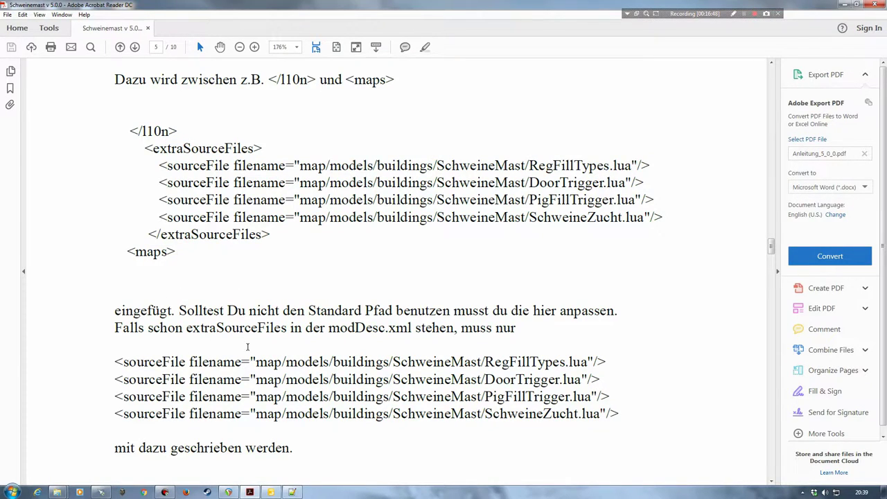
scroll(340, 344, down, 4)
scroll(359, 347, down, 4)
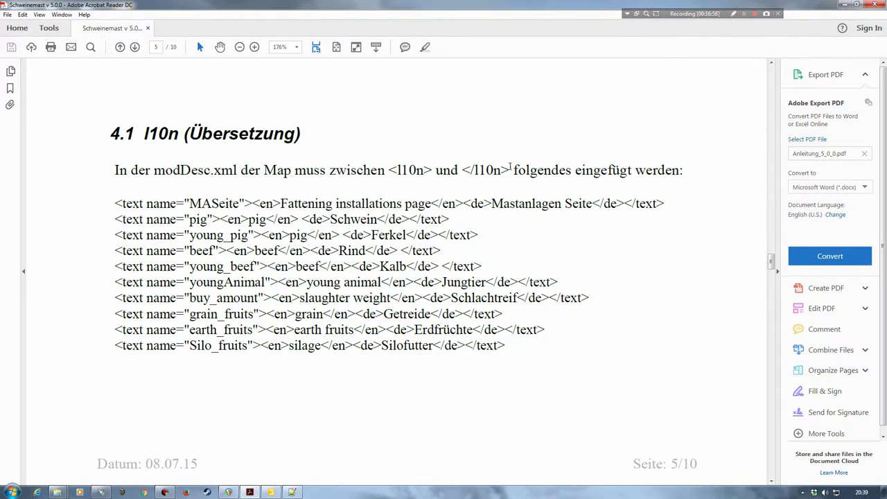
click(116, 203)
shift+click(509, 346)
key(ctrl+c)
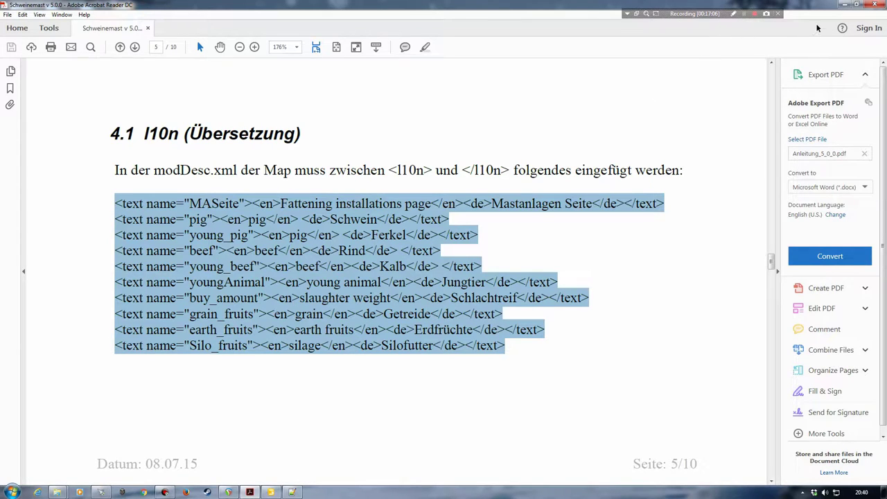
Step: Return to modDesc.xml, paste the translation lines after the last </text> and before </l10n>, and save the file
click(842, 5)
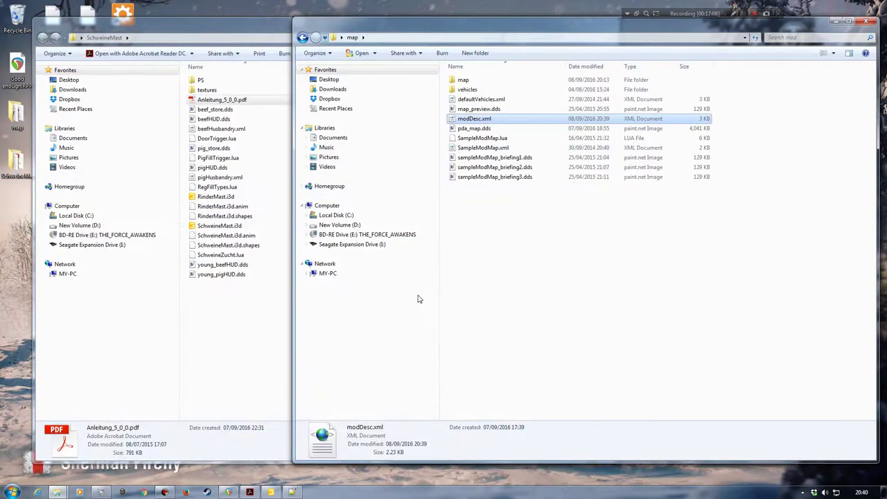
click(291, 492)
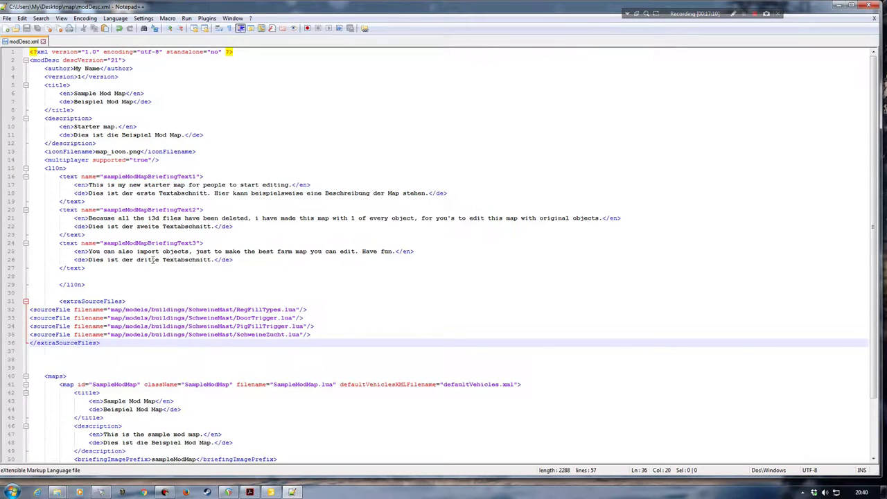
drag(67, 168, 44, 167)
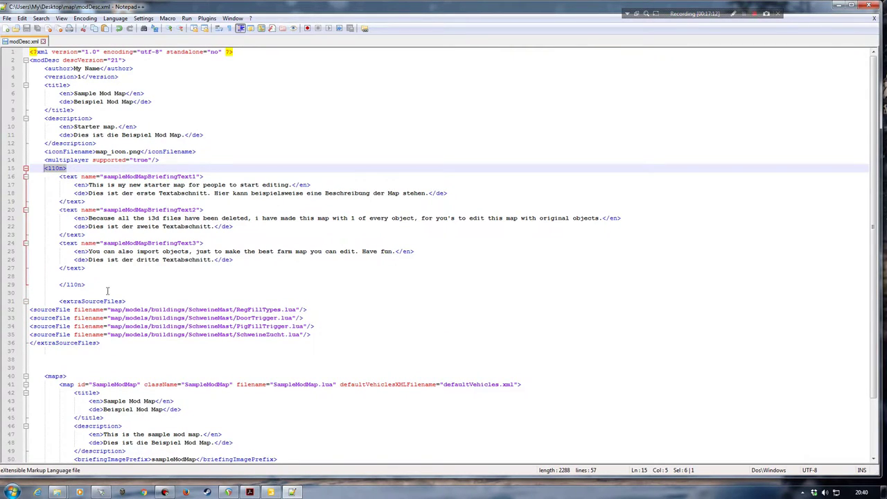
click(88, 284)
click(86, 267)
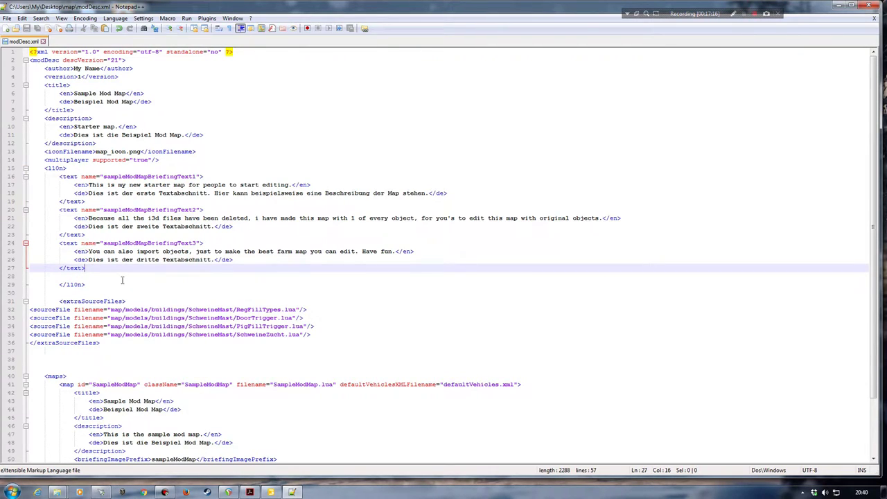
key(Return)
key(Return)
key(Return)
key(Return)
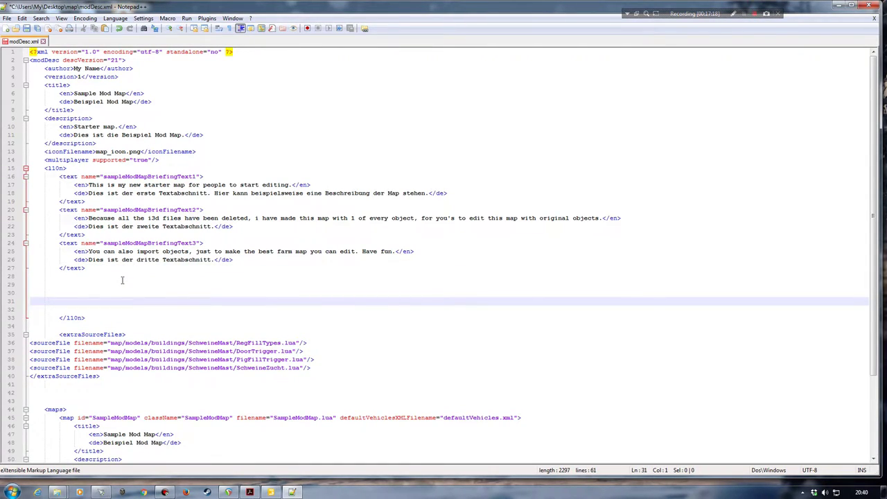
click(121, 280)
key(ctrl+v)
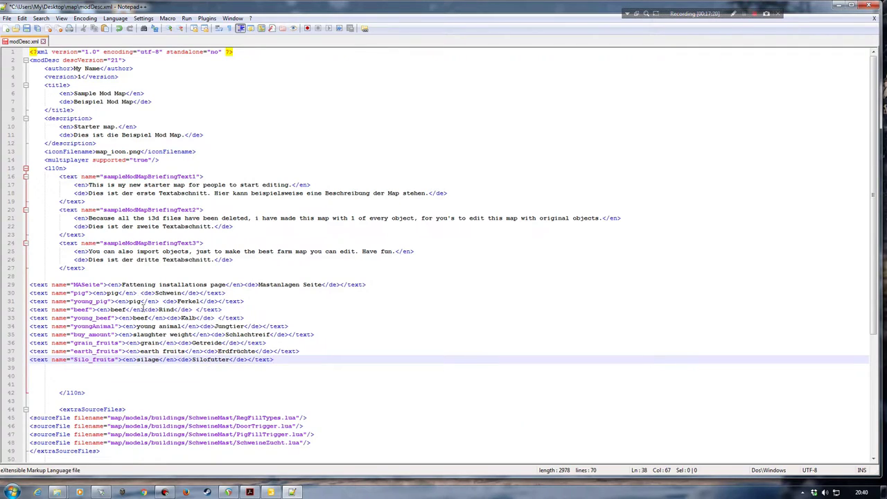
click(26, 28)
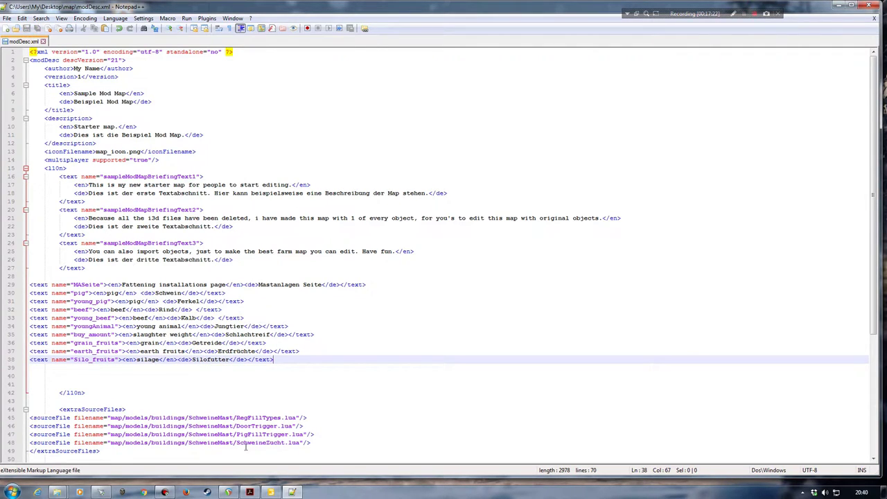
Step: Read the manual's section 5 on the HudDir path and the animal price in RegFillTypes.lua
click(250, 492)
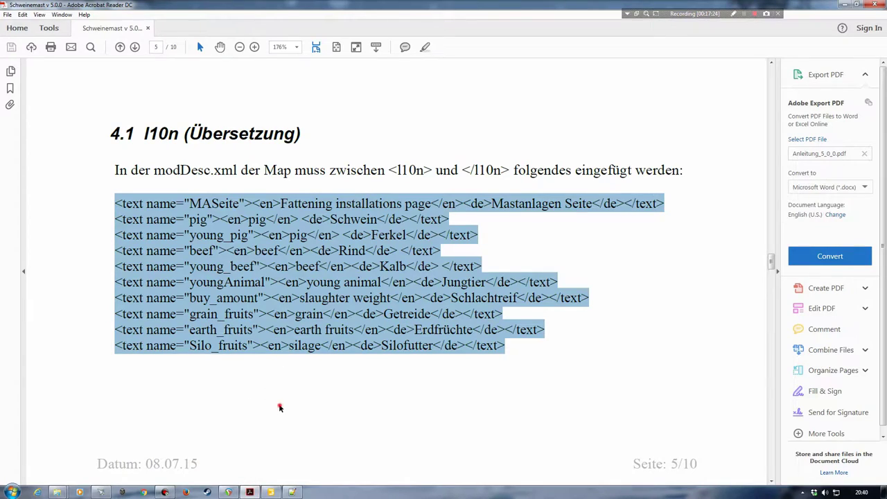
click(280, 408)
scroll(308, 380, down, 7)
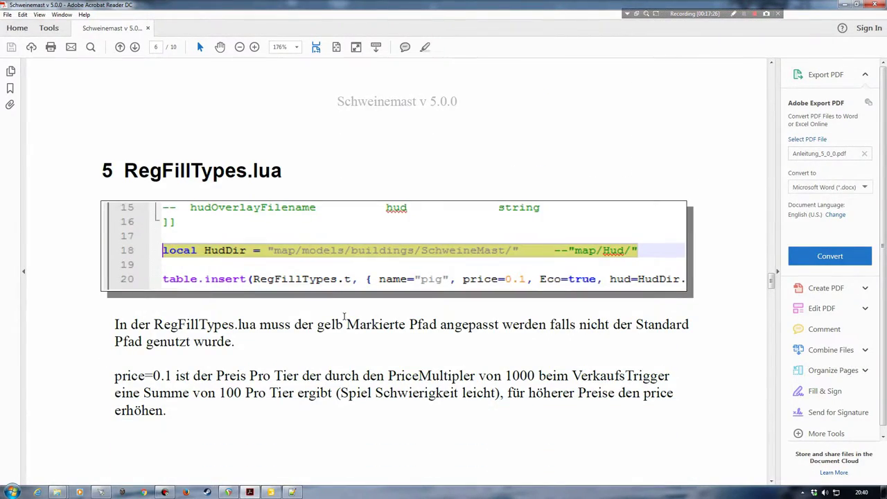
scroll(346, 316, down, 2)
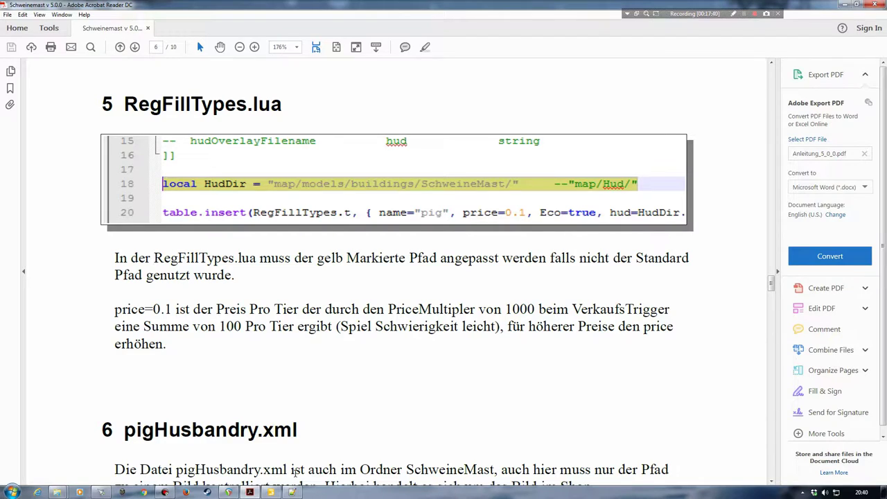
Step: Close modDesc.xml and exit Notepad++
click(292, 492)
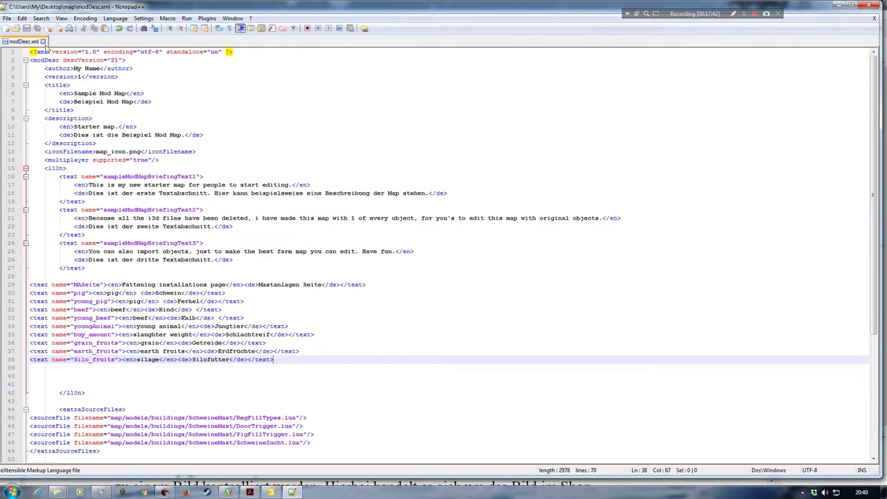
click(874, 18)
click(868, 5)
Step: Switch to GIANTS Editor, save the map01.i3d scene and close the editor
click(270, 492)
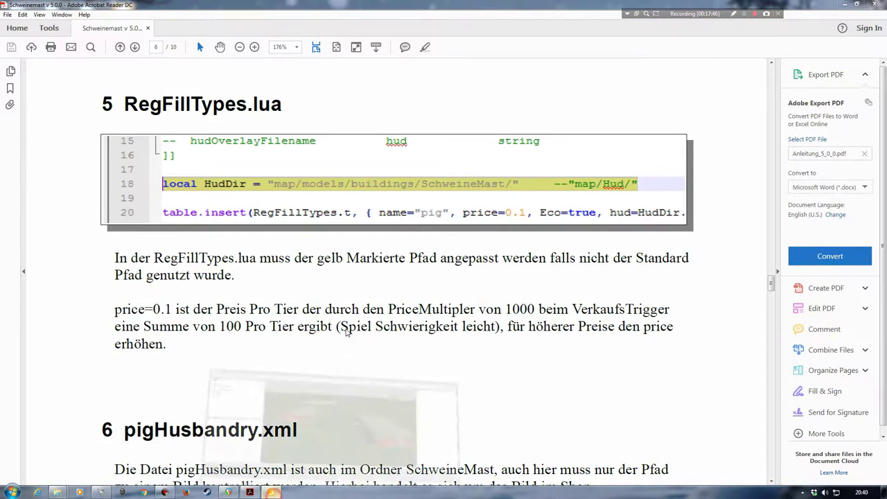
click(56, 29)
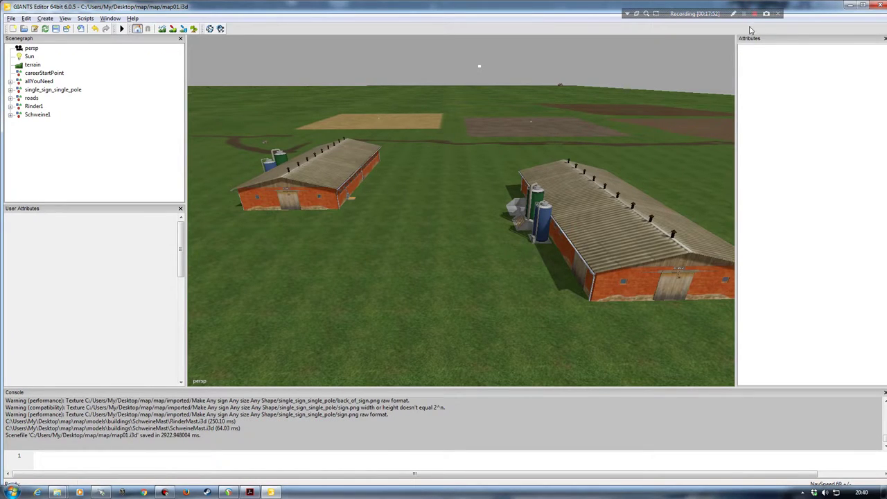
click(753, 14)
click(880, 5)
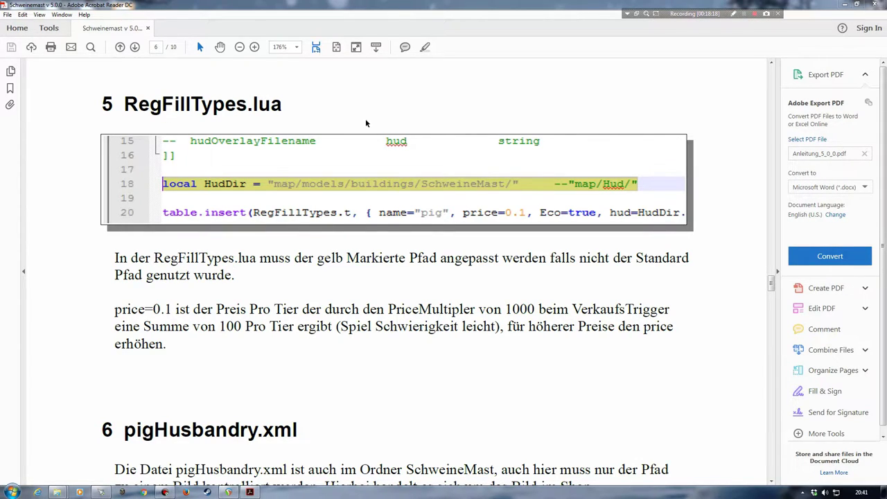
Step: Minimise the manual and the SchweineMast folder window, and move the map folder window towards the middle of the desktop
click(845, 4)
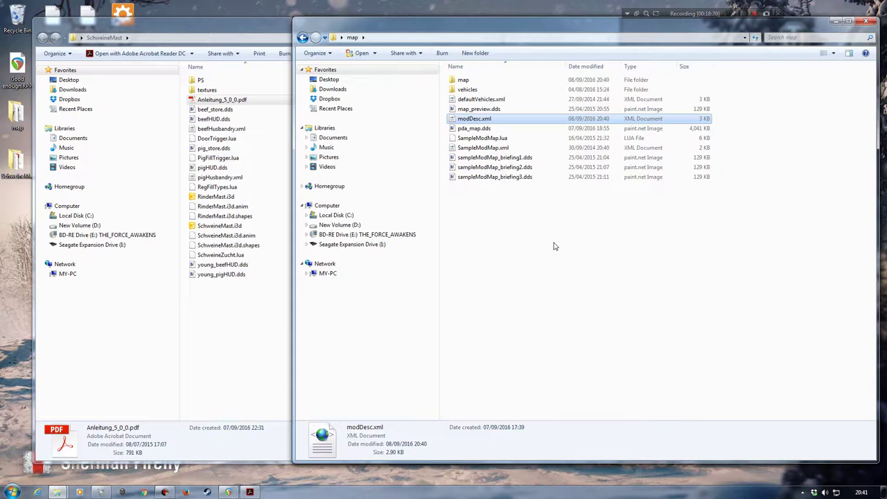
click(270, 25)
click(577, 21)
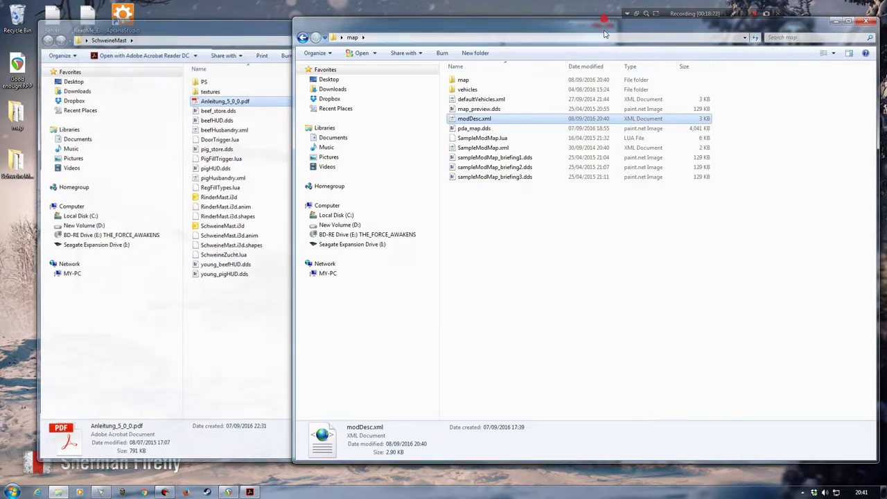
drag(605, 27, 417, 39)
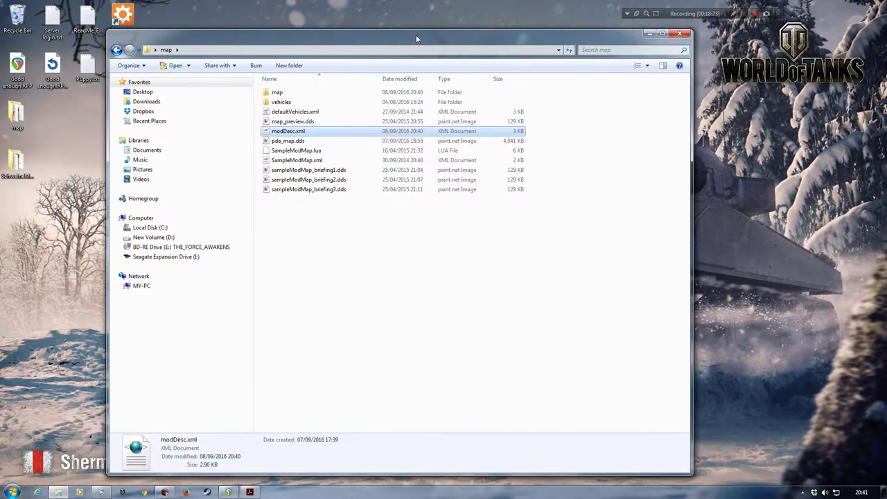
Step: Open RegFillTypes.lua from the map's map/models/buildings/SchweineMast folder in Notepad++
double_click(278, 92)
double_click(277, 122)
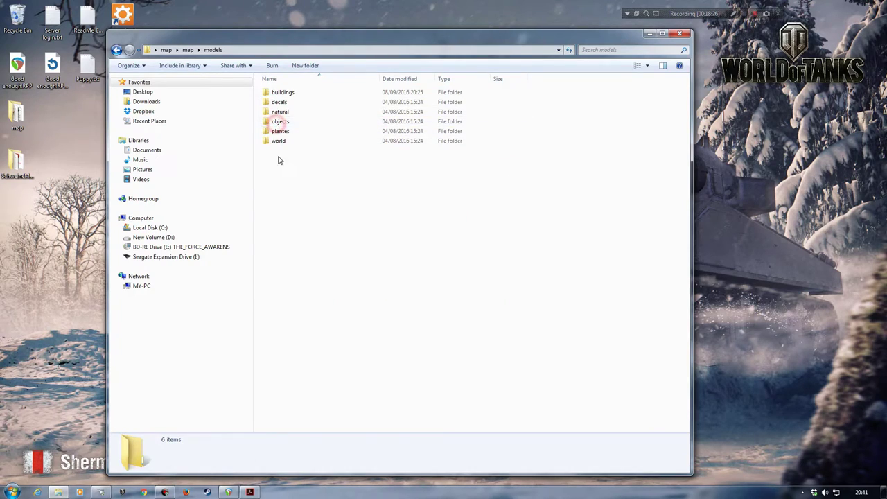
double_click(280, 93)
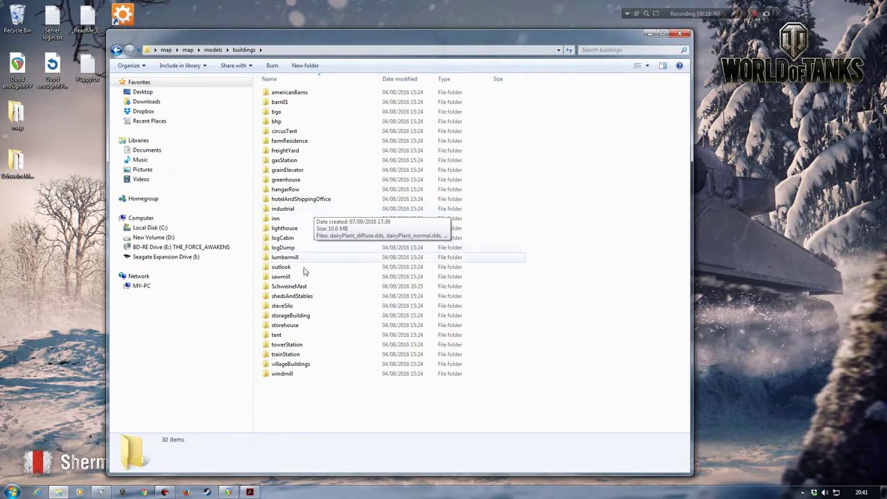
double_click(288, 286)
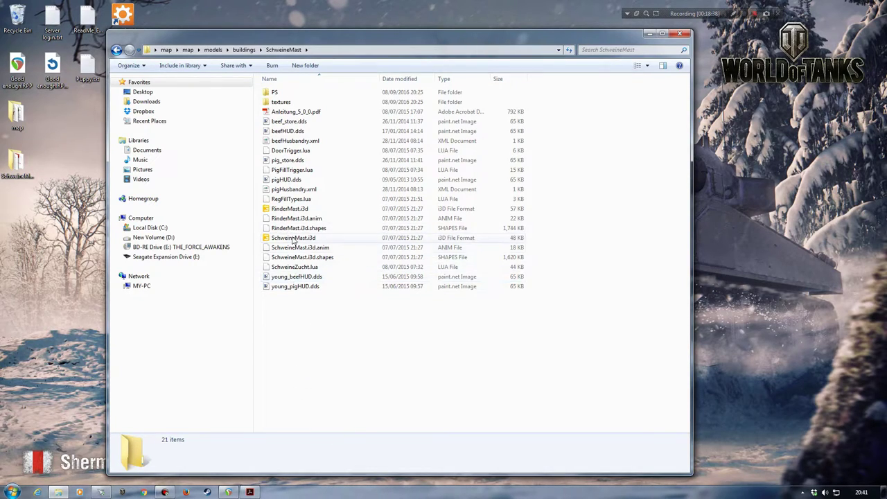
click(290, 200)
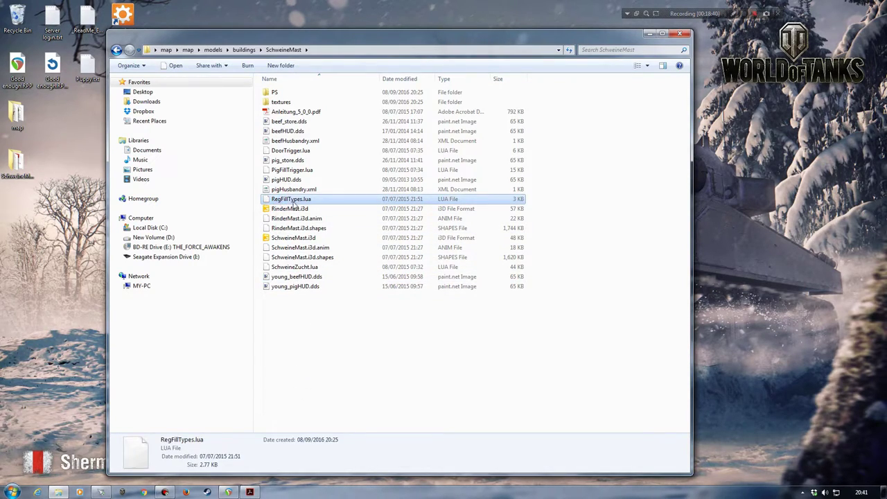
right_click(294, 201)
click(298, 215)
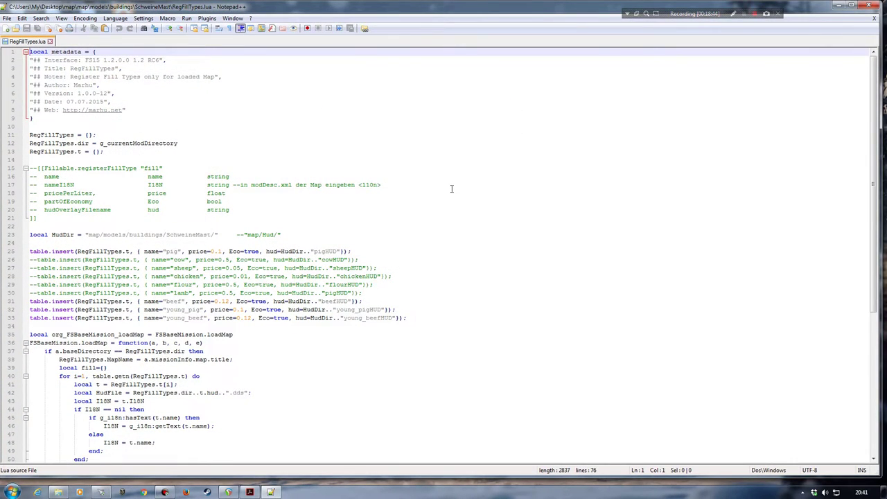
Step: Compare the HudDir path in RegFillTypes.lua with section 5 of the manual and locate the beef images in the SchweineMast folder
click(249, 491)
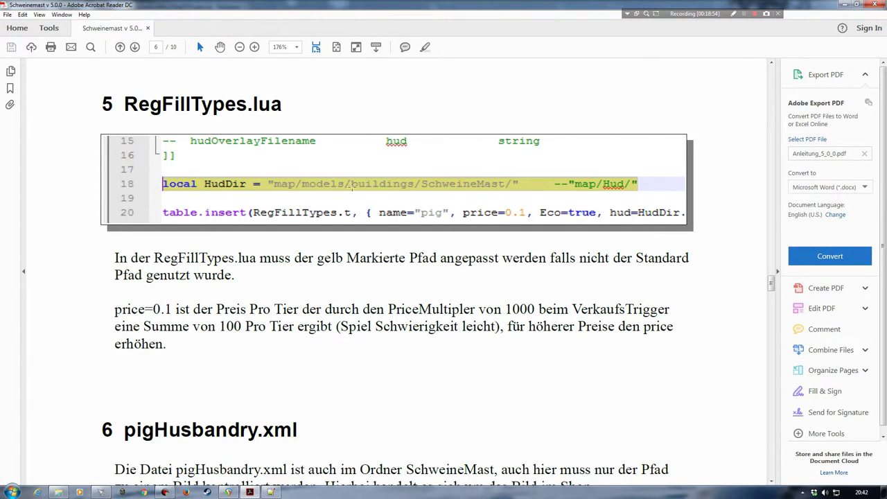
click(843, 5)
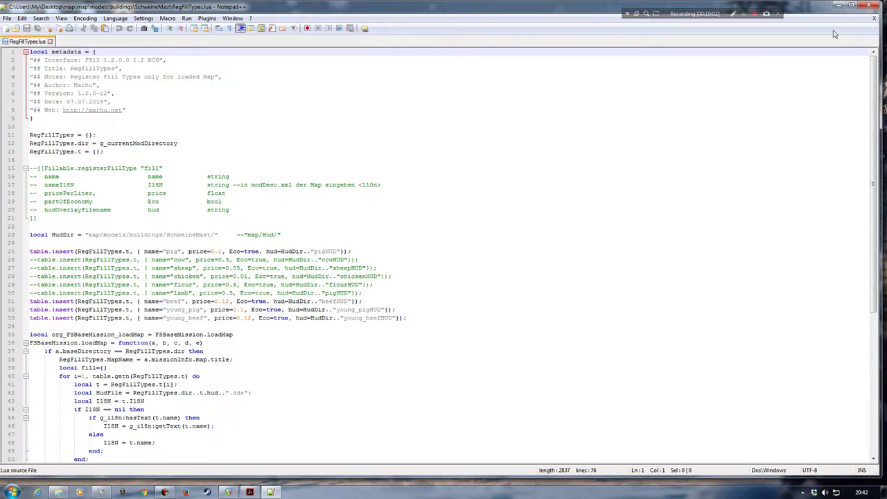
click(838, 5)
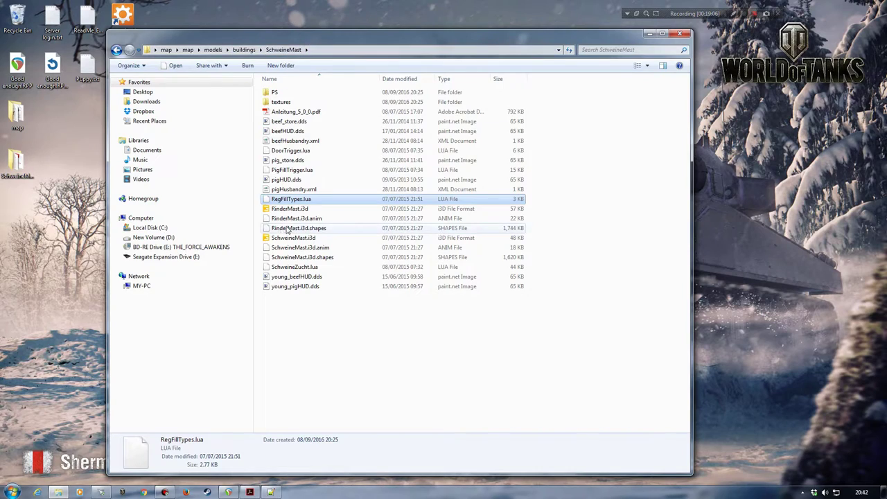
click(291, 131)
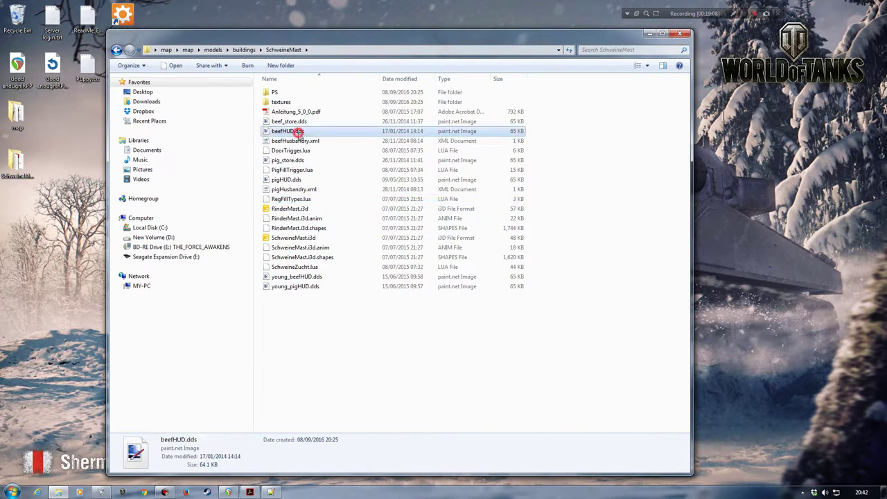
click(289, 121)
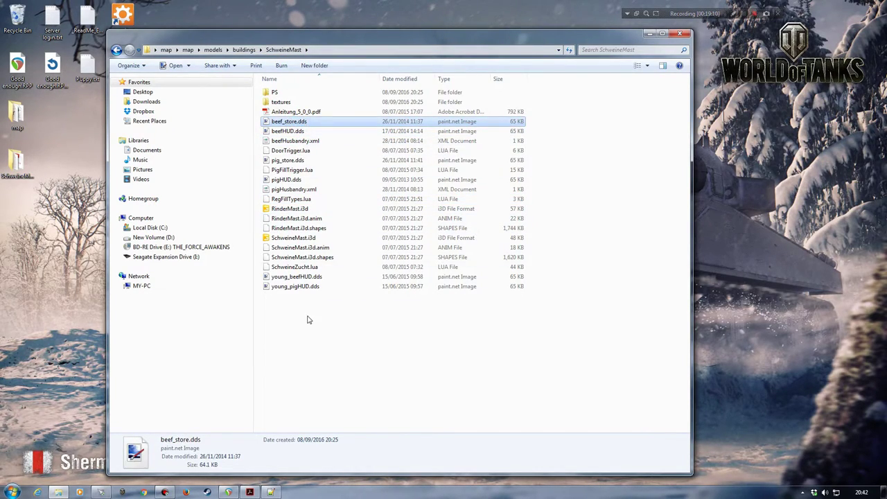
Step: Return to RegFillTypes.lua in Notepad++, close the file without edits and exit the editor
click(271, 492)
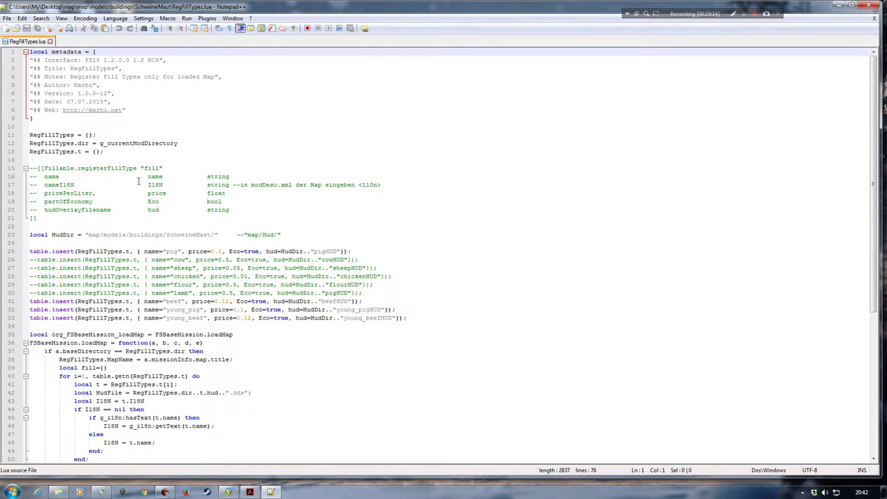
click(873, 18)
click(868, 6)
Step: Read the manual's section 6 on the shop image path in pigHusbandry.xml, and minimise the manual
click(250, 492)
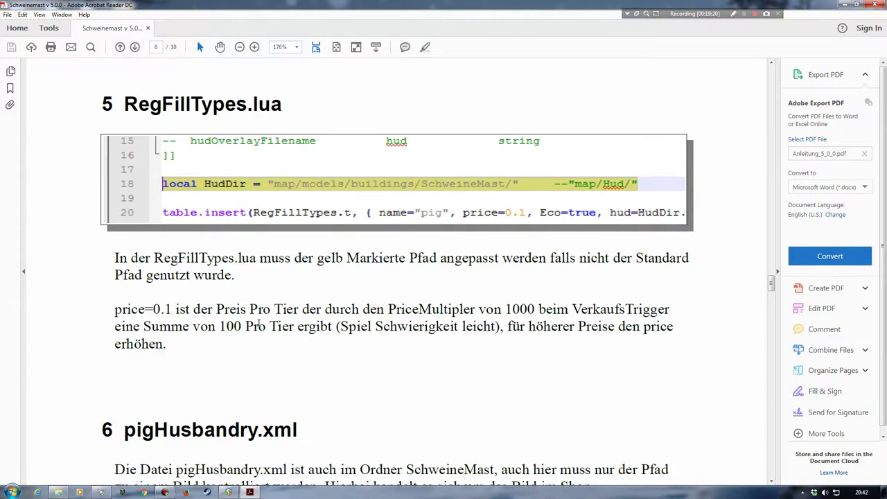
scroll(323, 353, down, 2)
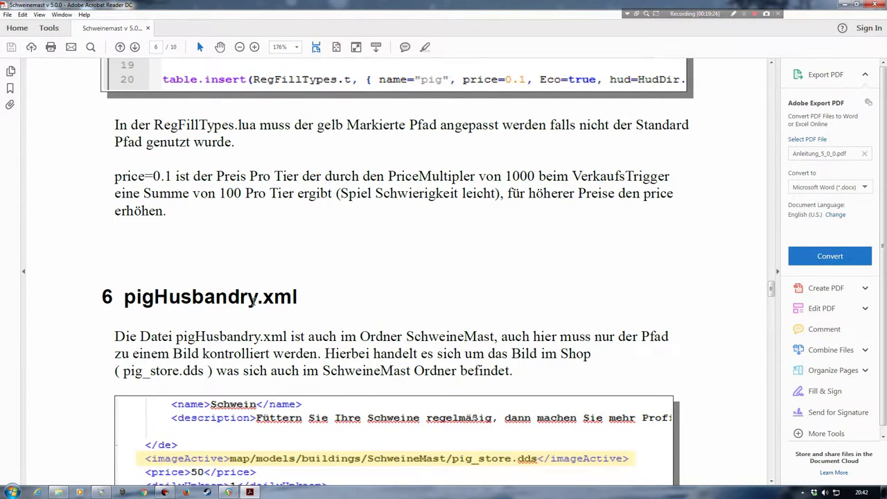
scroll(362, 324, down, 1)
scroll(363, 324, down, 1)
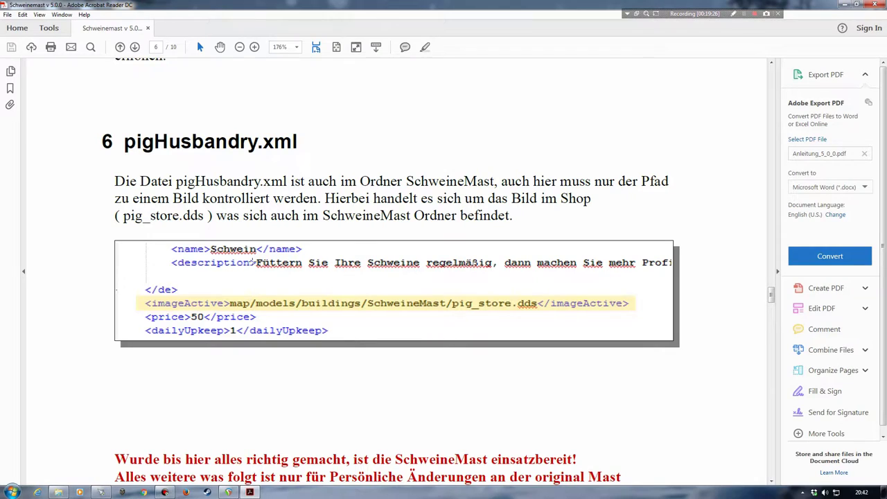
scroll(268, 334, down, 1)
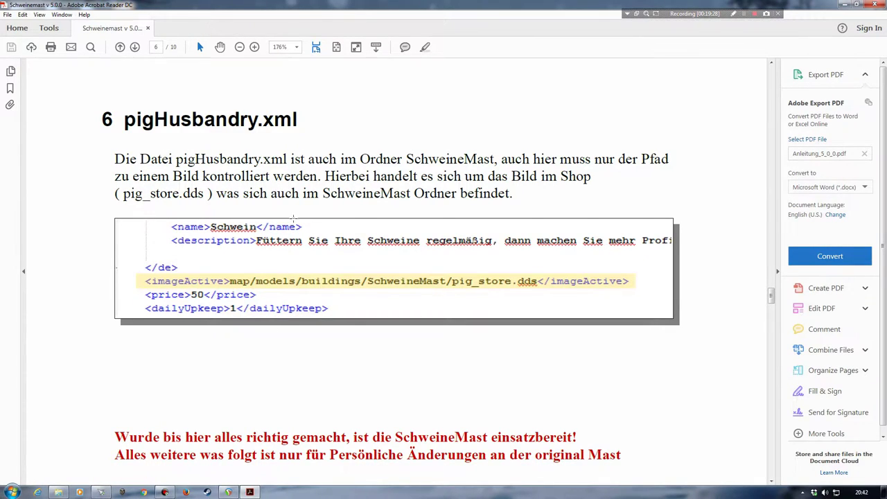
click(842, 5)
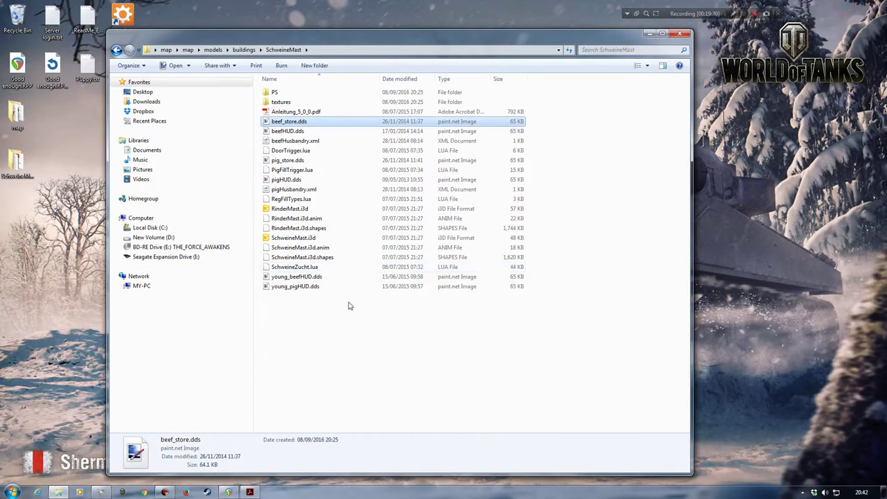
Step: Open pigHusbandry.xml in Notepad++, check its imageActive path and minimise the editor
right_click(286, 191)
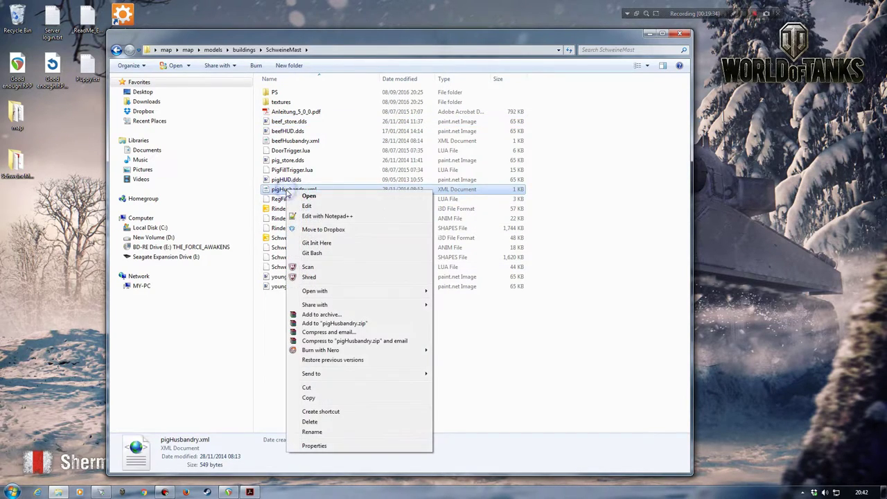
click(322, 217)
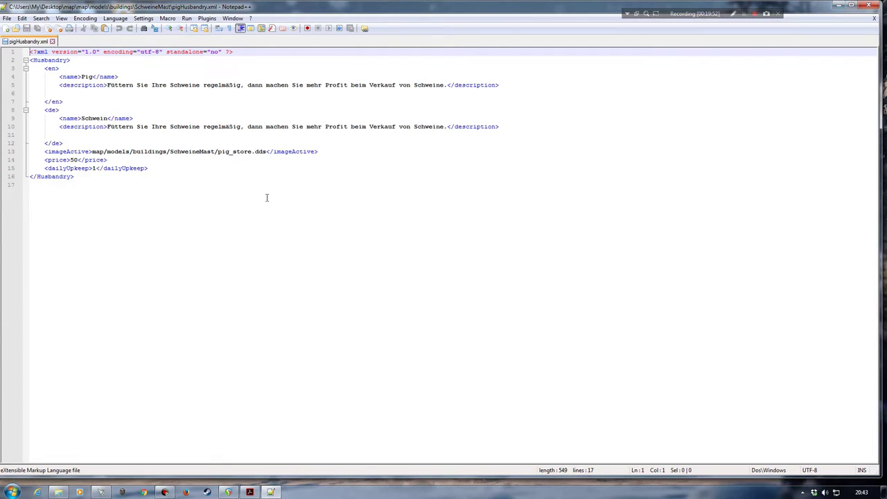
click(837, 5)
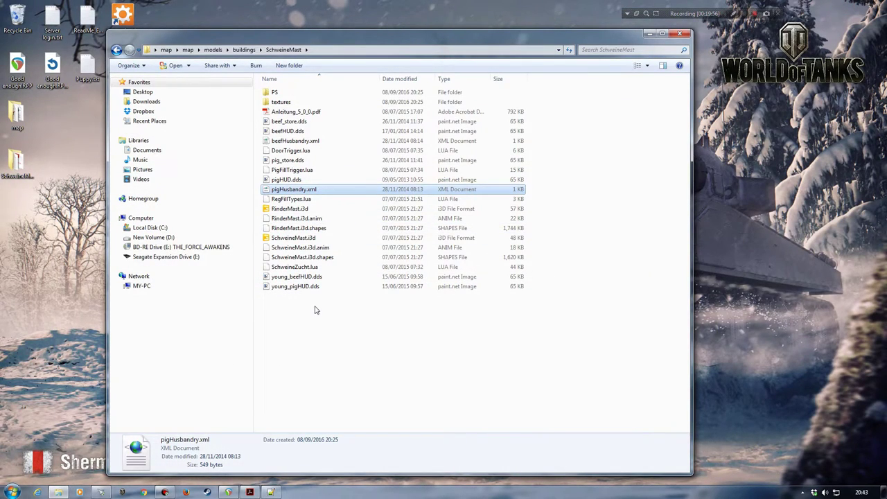
Step: Retrace the image path from the inner map folder through models and buildings to SchweineMast, and select beef_store.dds
click(188, 50)
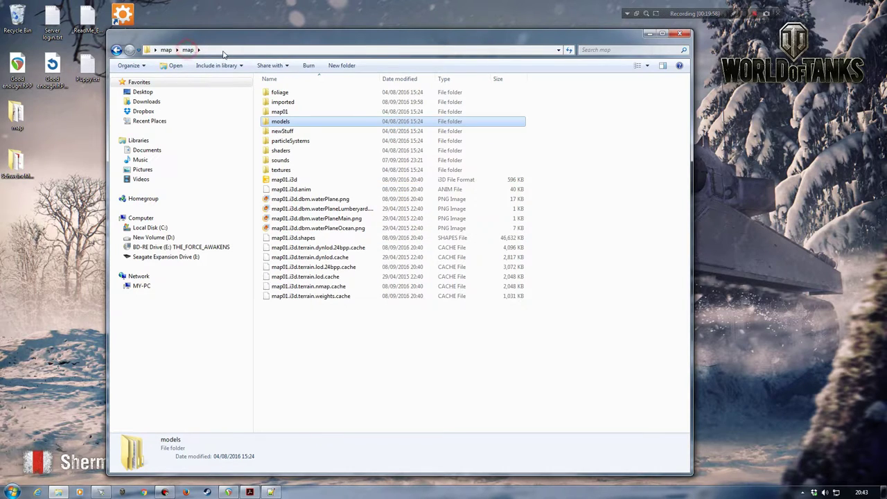
double_click(277, 122)
double_click(283, 93)
double_click(285, 284)
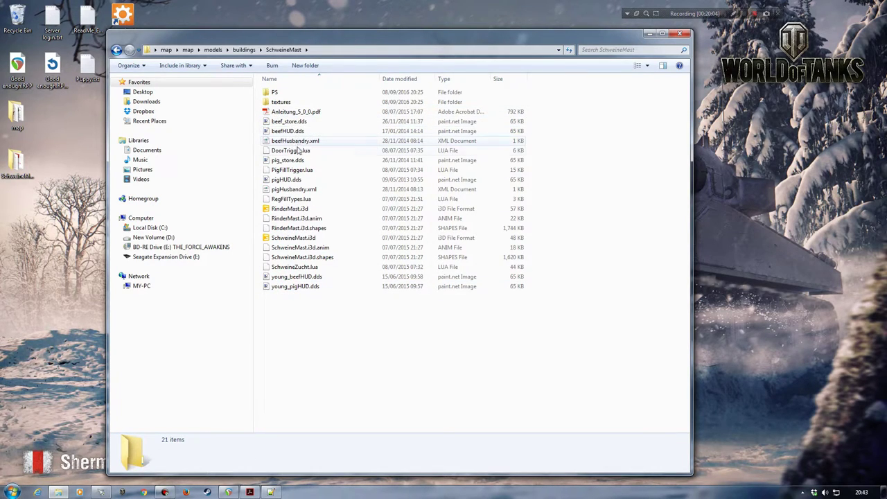
click(285, 121)
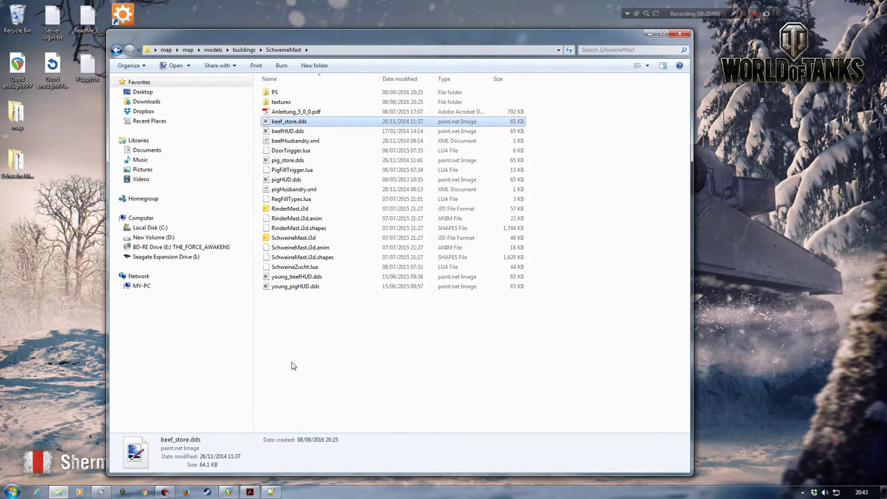
Step: Glance at the manual's section 6 again, minimise it, and close pigHusbandry.xml in Notepad++
key(alt+Tab)
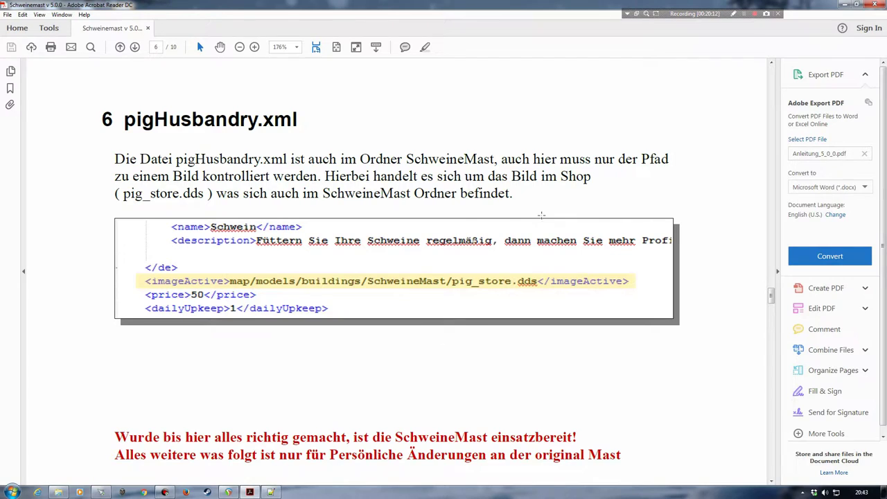
click(844, 5)
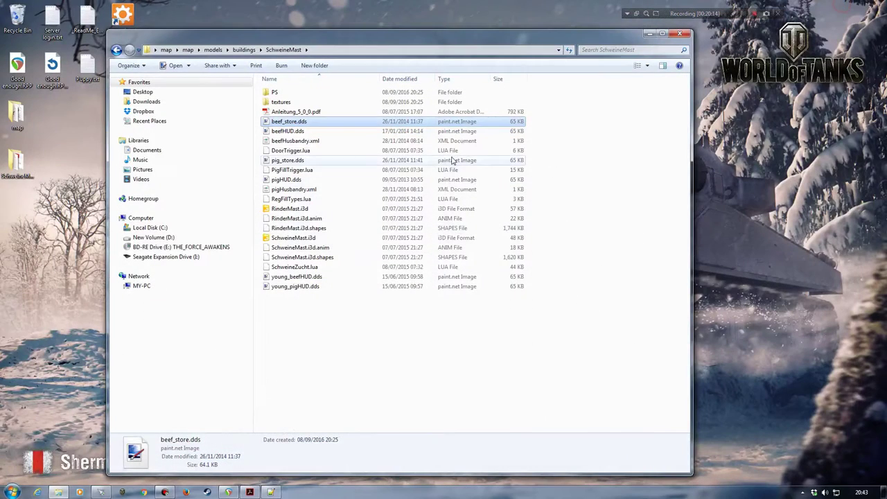
click(270, 492)
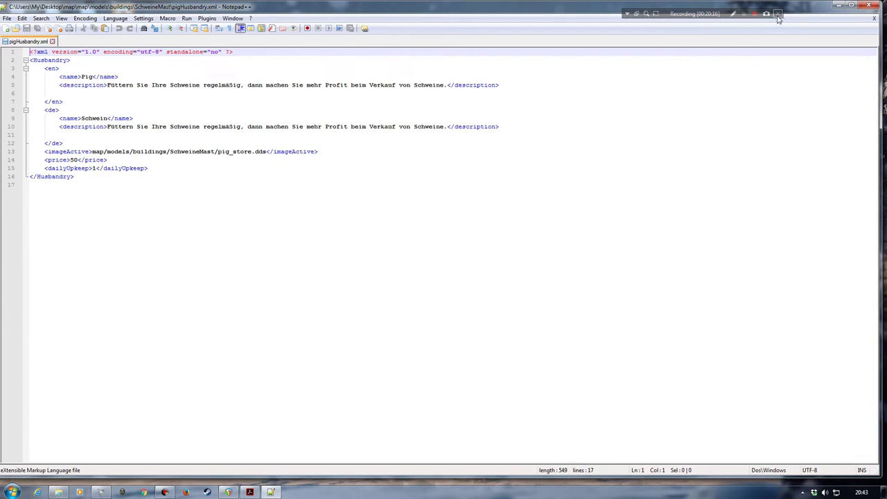
click(874, 19)
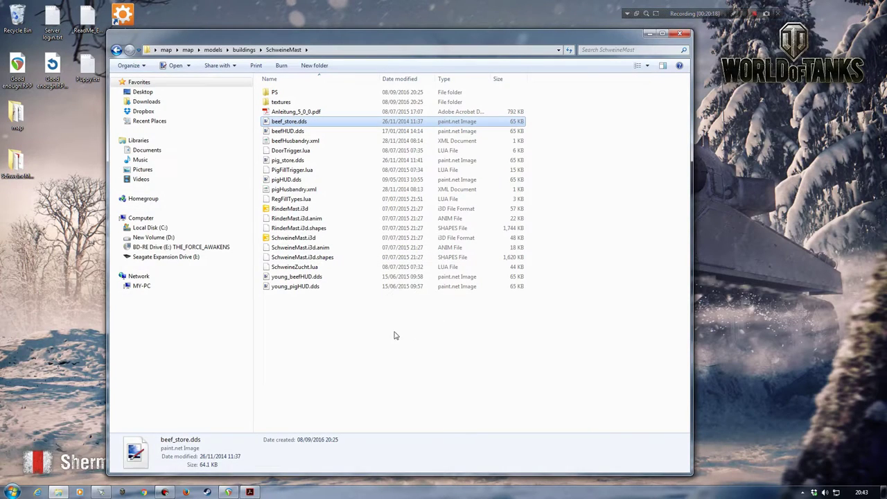
Step: Read the manual's section 7 on the production and structure UserAttributes, from FutterKgTag through PigCountIndex
click(251, 492)
click(285, 343)
scroll(284, 343, down, 10)
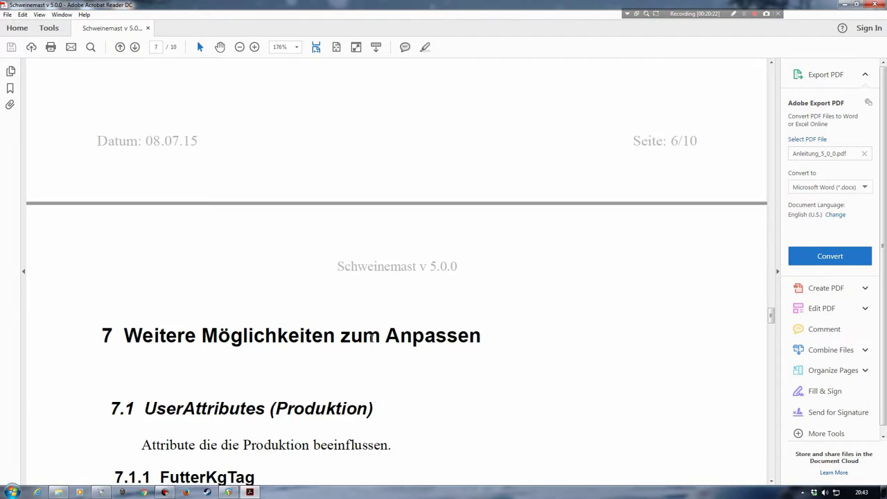
scroll(357, 335, down, 4)
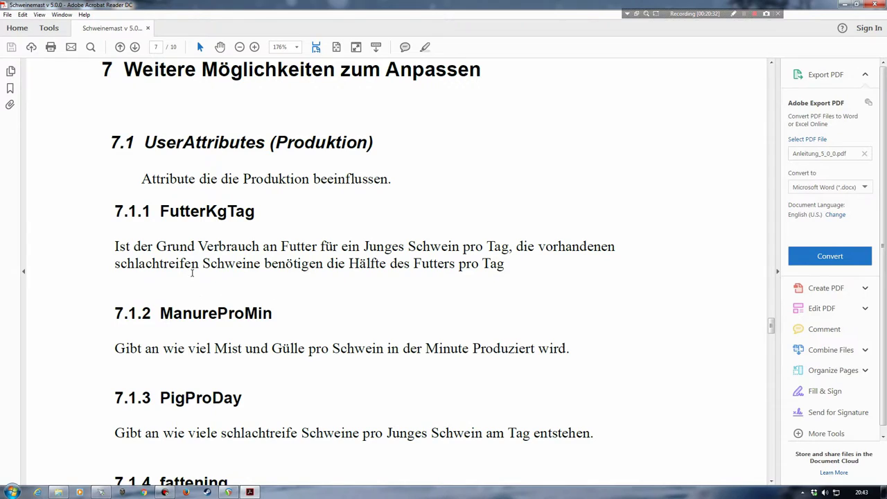
scroll(301, 313, down, 3)
scroll(186, 322, down, 6)
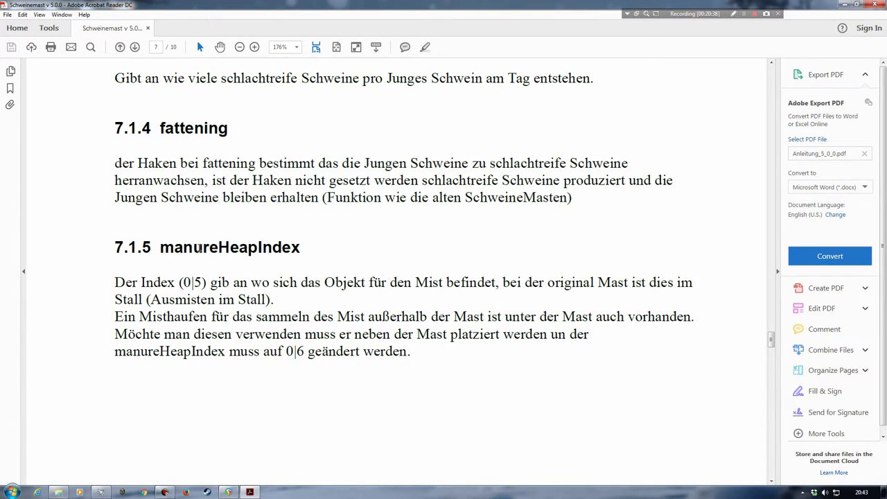
scroll(236, 288, down, 5)
scroll(237, 289, down, 12)
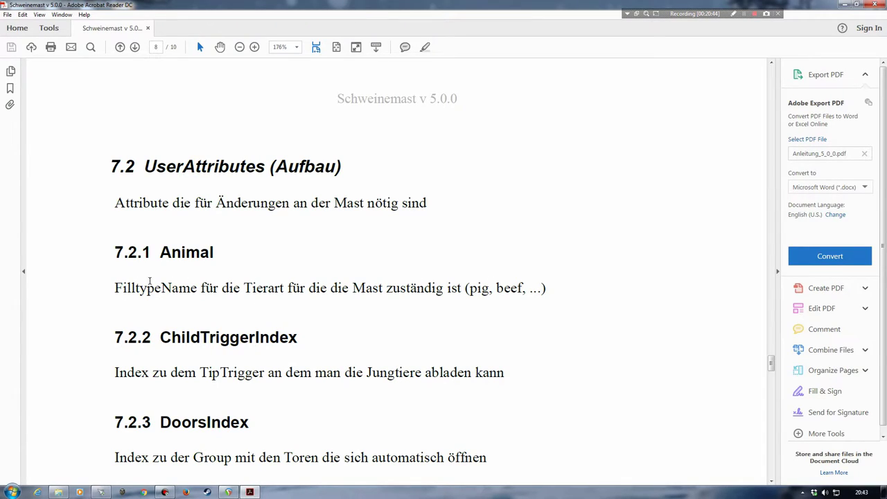
scroll(344, 302, down, 2)
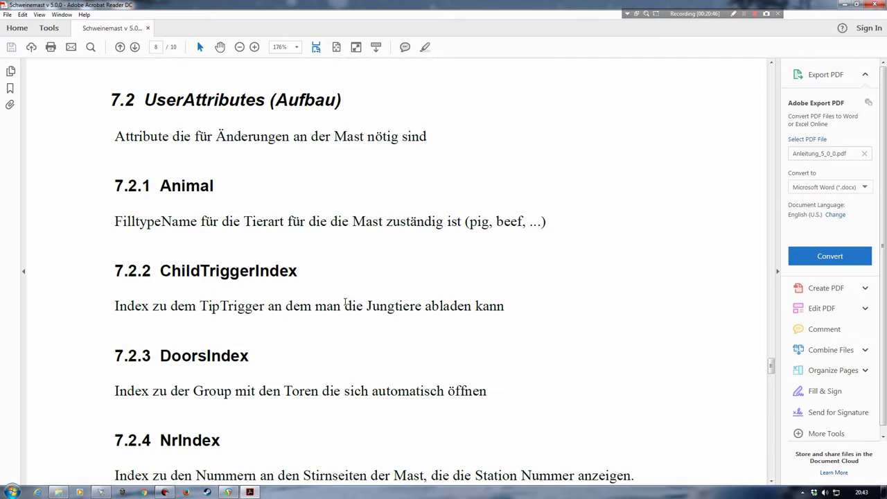
scroll(177, 346, down, 2)
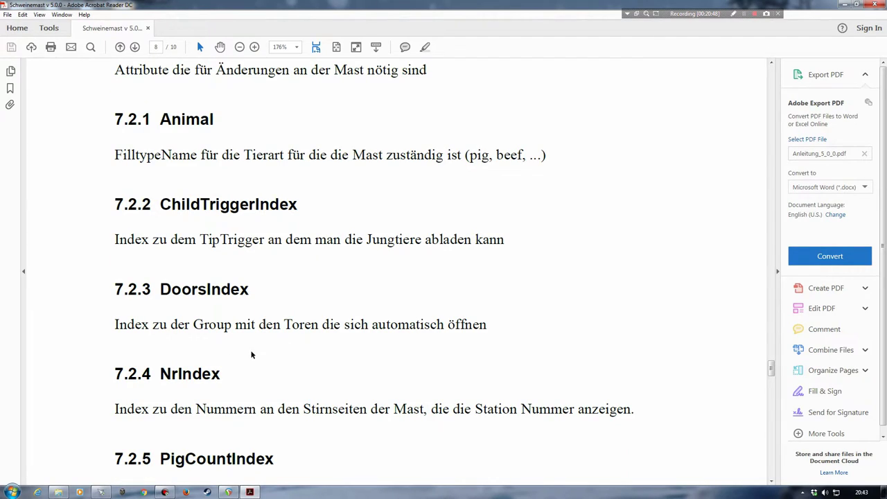
scroll(276, 360, down, 2)
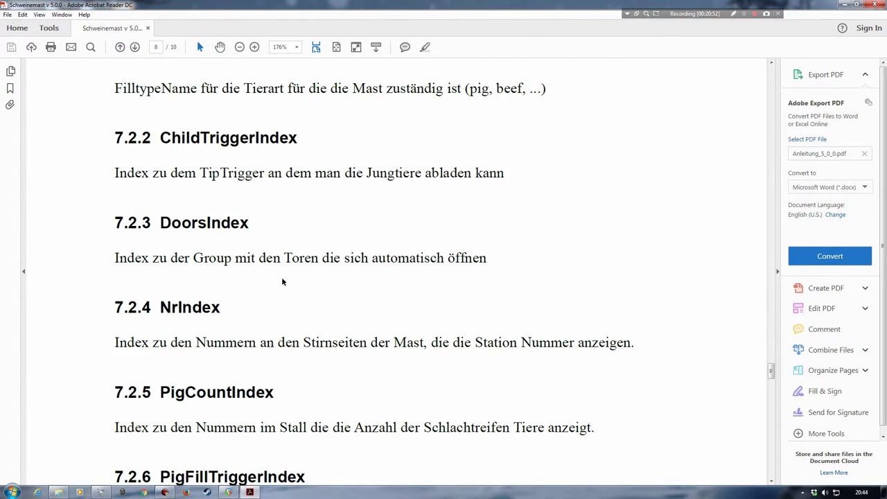
Step: Bring up the SchweineMast folder, select DoorTrigger.lua as the script behind the automatic doors, and minimise the folder window
click(58, 492)
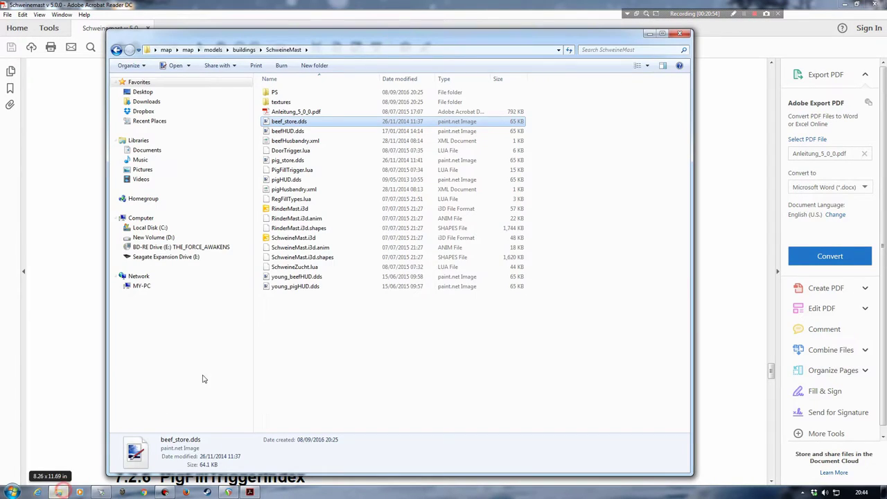
click(296, 151)
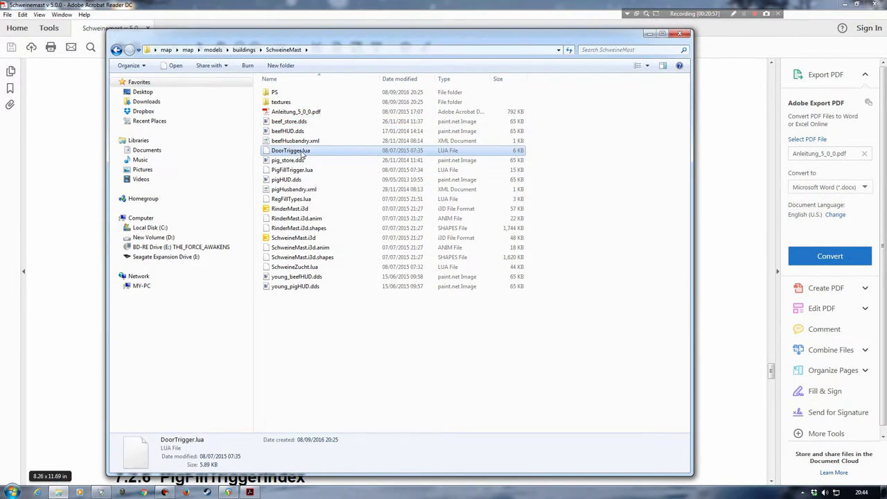
click(649, 33)
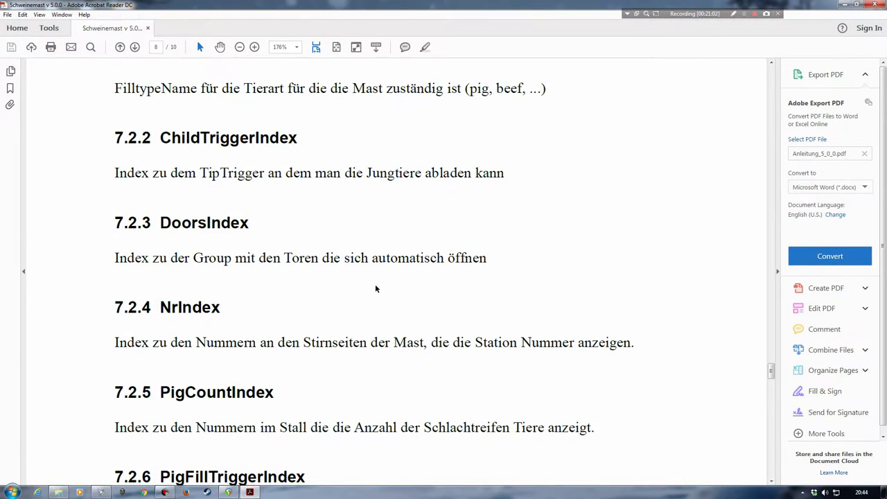
Step: Read the manual's sections 7.2.3 DoorsIndex through 7.2.8 PigsIndex, highlighting the Stall Group mention under PigPosIndex
scroll(370, 280, down, 2)
scroll(370, 280, down, 2)
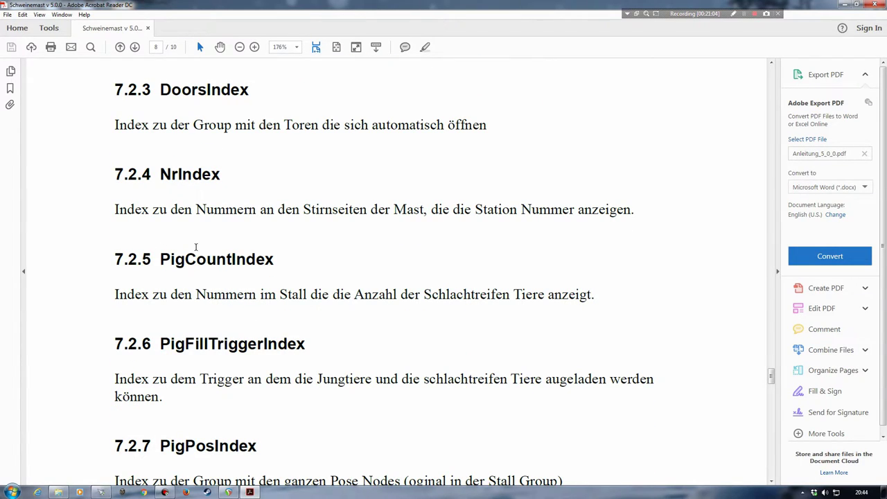
scroll(290, 386, down, 7)
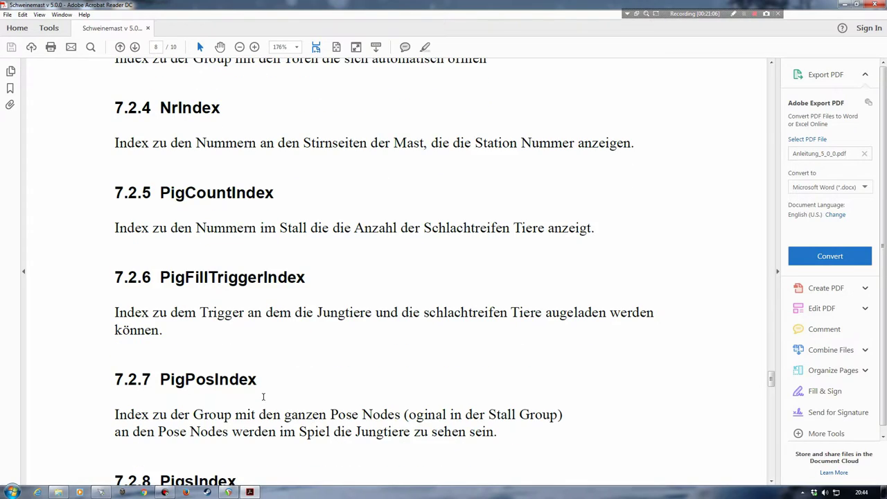
scroll(291, 333, down, 1)
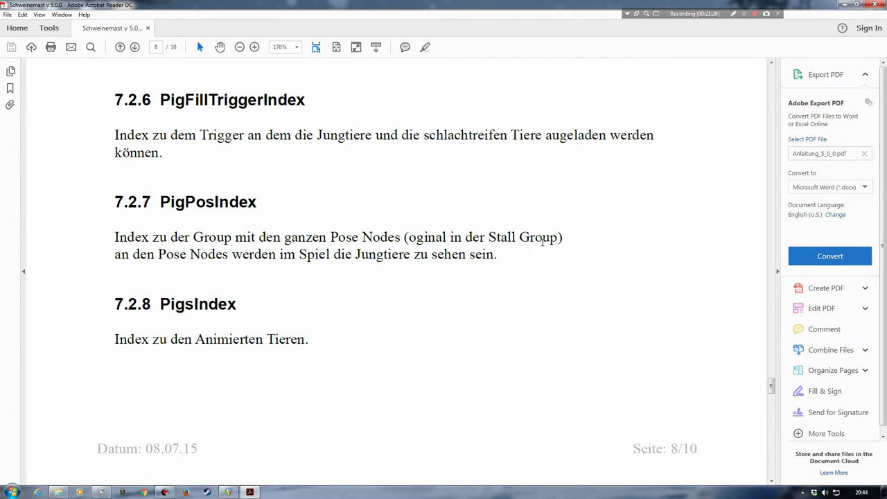
drag(489, 237, 558, 238)
click(573, 238)
click(505, 255)
Step: Read the manual's sections 7.2.9 StationNr through 7.2.14 shopBuy, including the FruitTyp and FutterTyp attributes and the xmlFile path
drag(770, 386, 769, 389)
scroll(425, 392, down, 5)
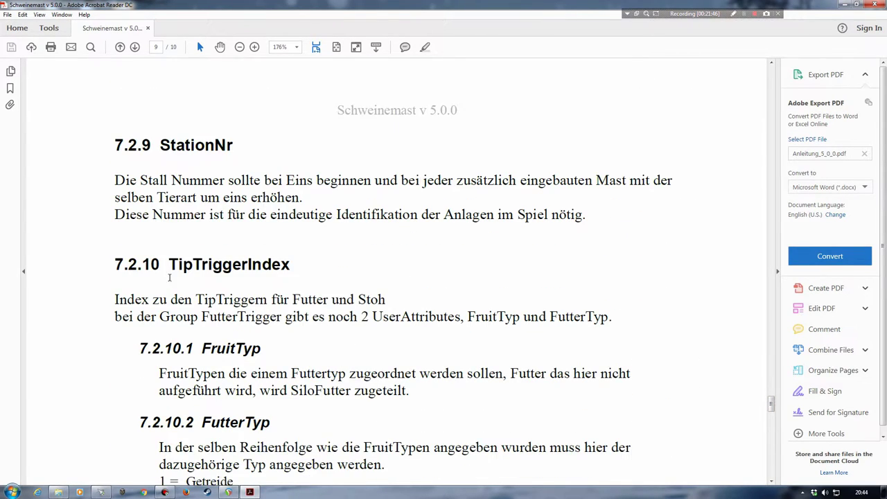
scroll(313, 303, down, 1)
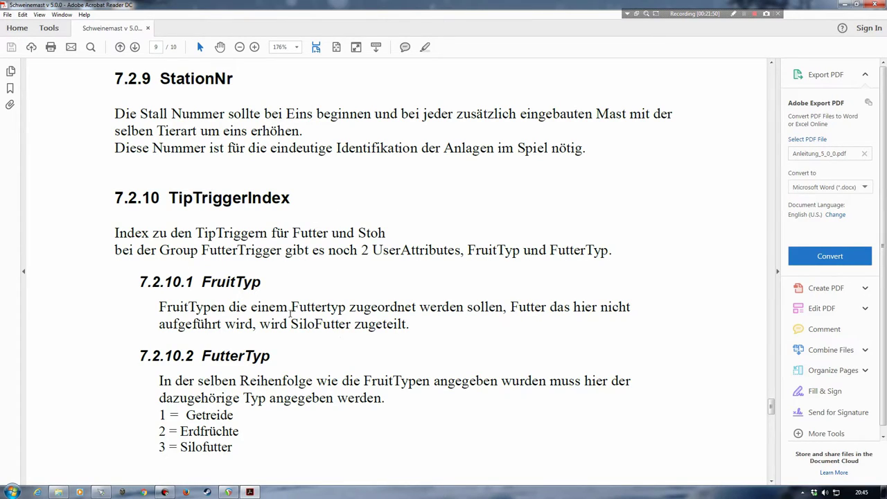
scroll(223, 316, down, 1)
scroll(260, 305, down, 1)
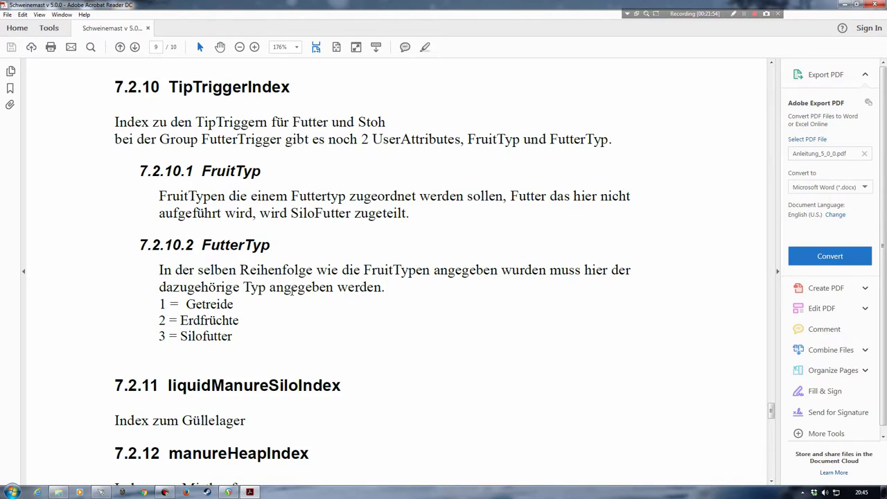
scroll(294, 291, down, 1)
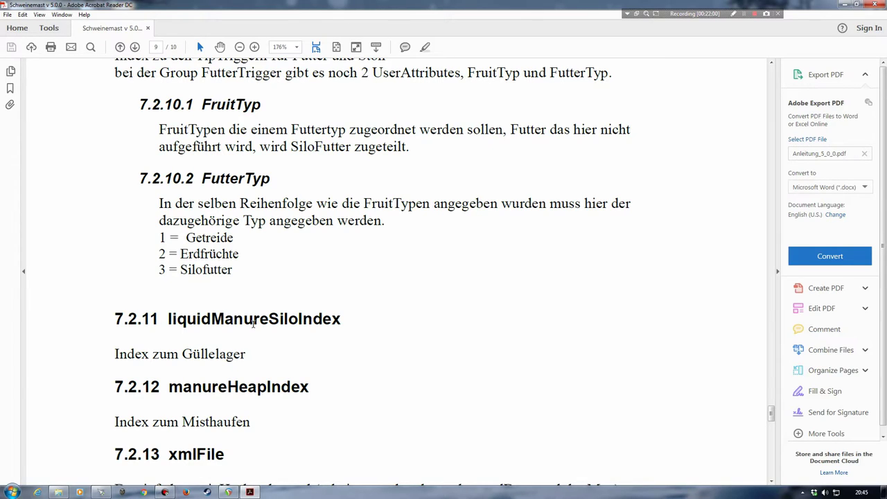
scroll(253, 324, down, 1)
scroll(312, 334, down, 1)
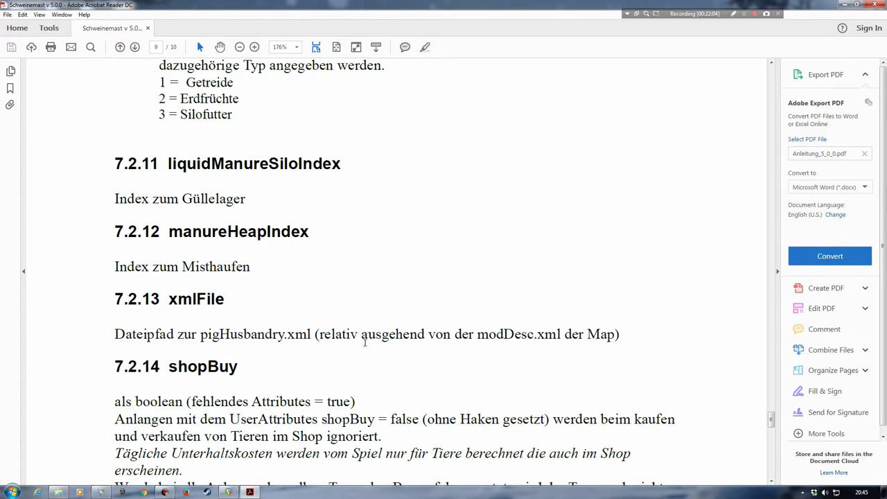
scroll(285, 338, down, 1)
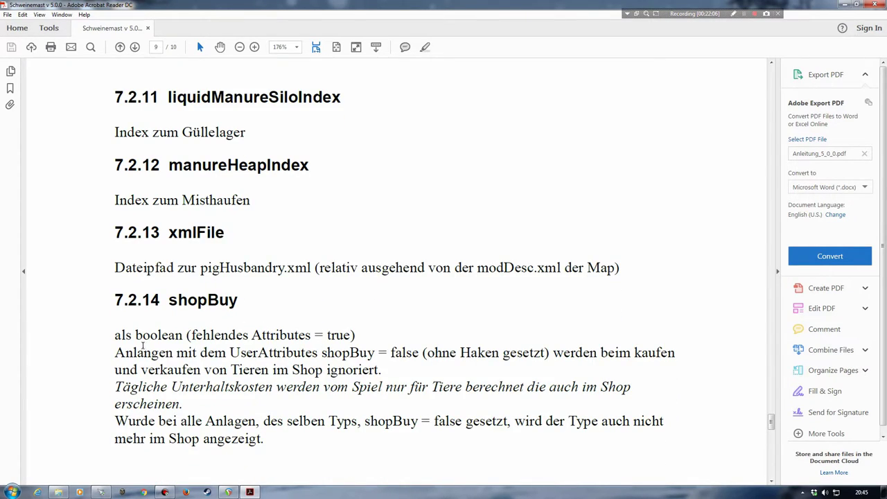
scroll(276, 349, down, 1)
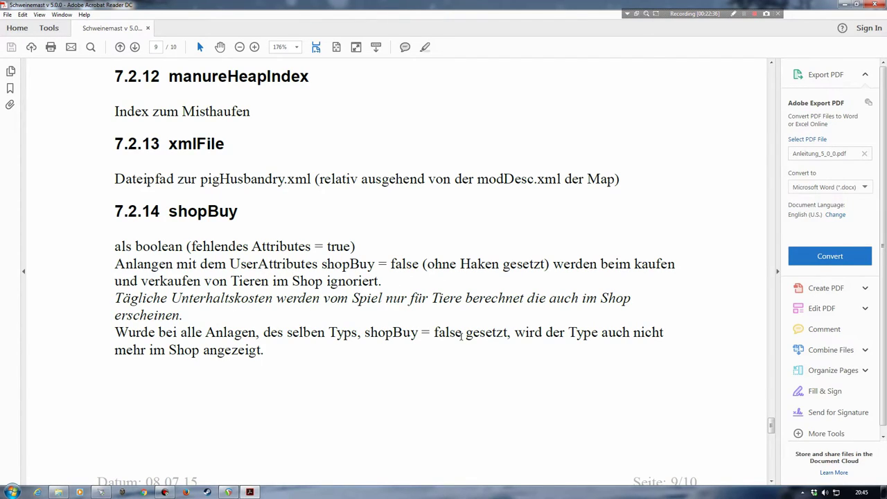
scroll(340, 326, down, 3)
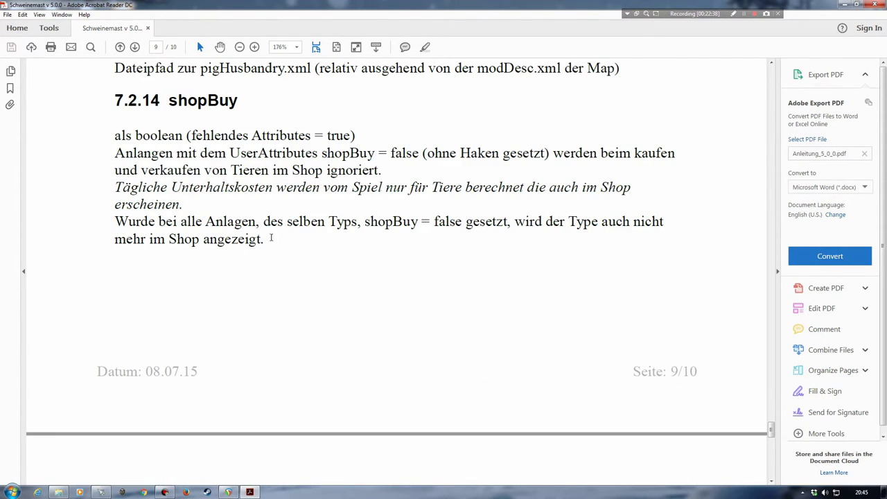
Step: Skim the manual's section 8 on support to the end of the document and close the PDF
scroll(367, 273, down, 3)
scroll(367, 273, down, 5)
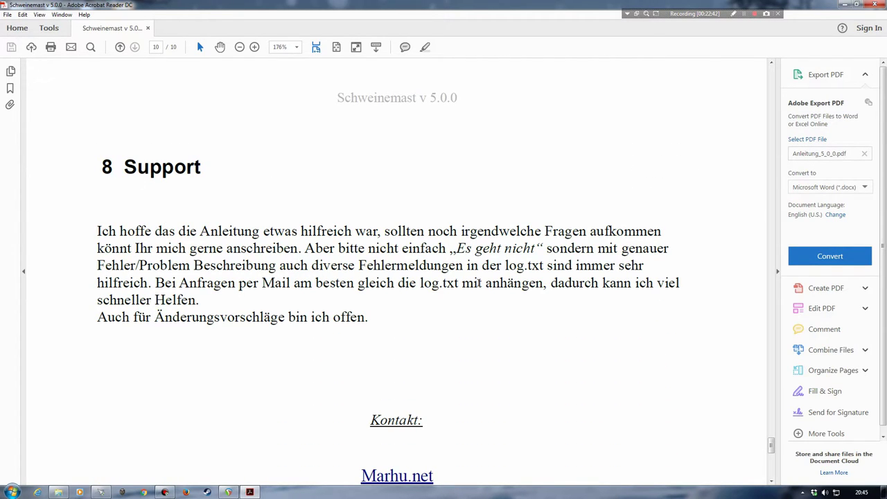
scroll(238, 301, down, 1)
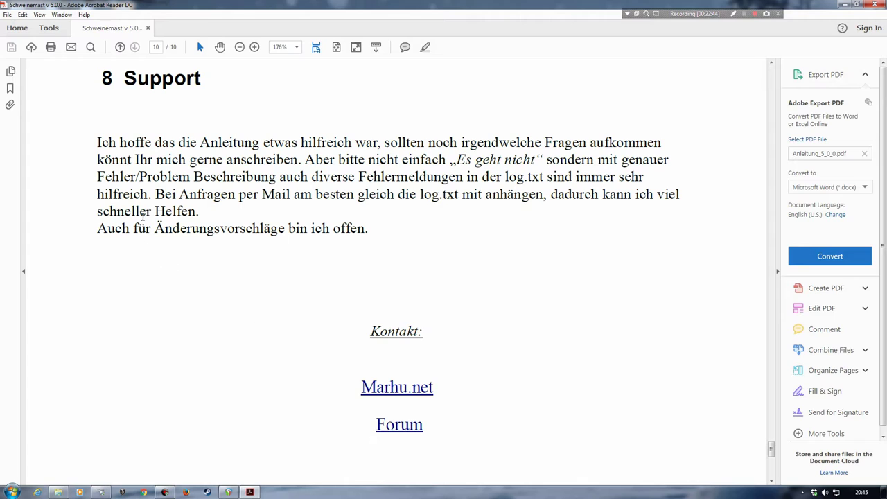
scroll(428, 290, down, 6)
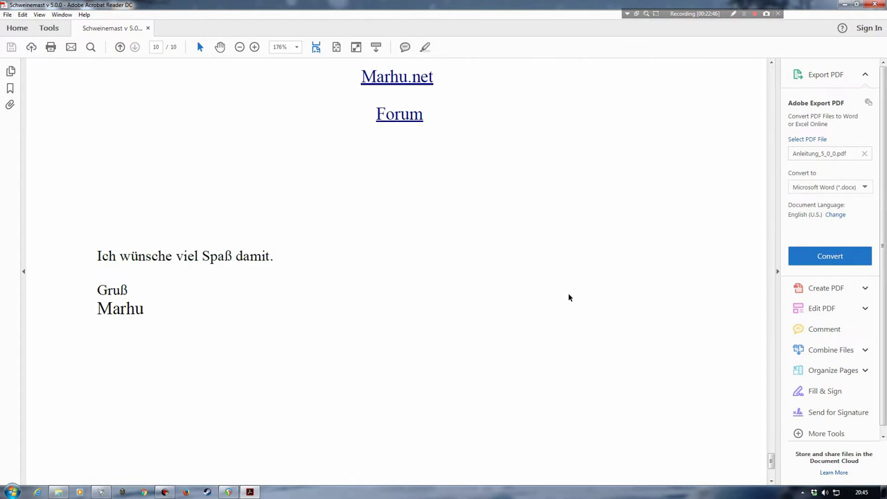
click(876, 4)
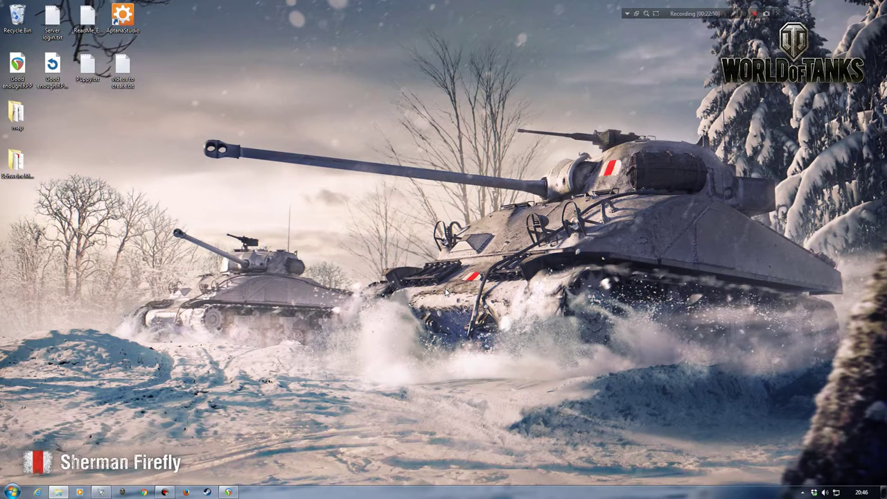
Step: Go from the SchweineMast folder back to the inner map folder and open map01.i3d in GIANTS Editor
click(61, 490)
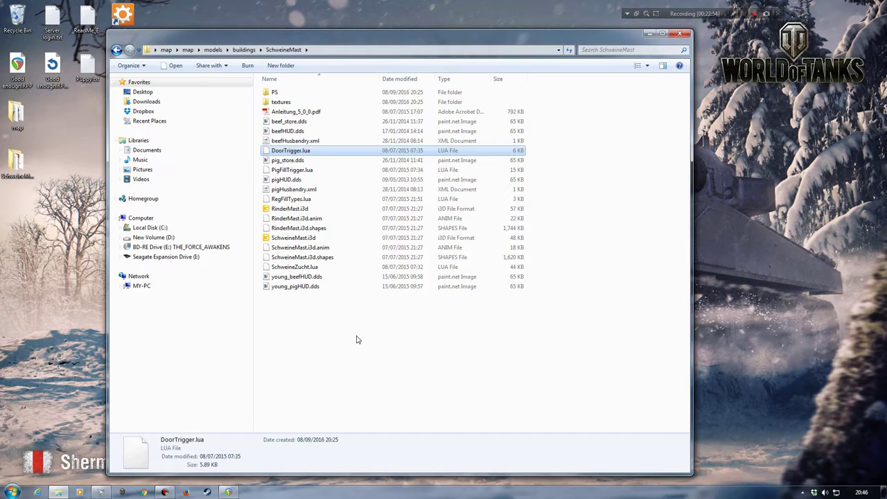
key(alt+Up)
key(alt+Up)
key(alt+Up)
key(alt+Left)
key(alt+Left)
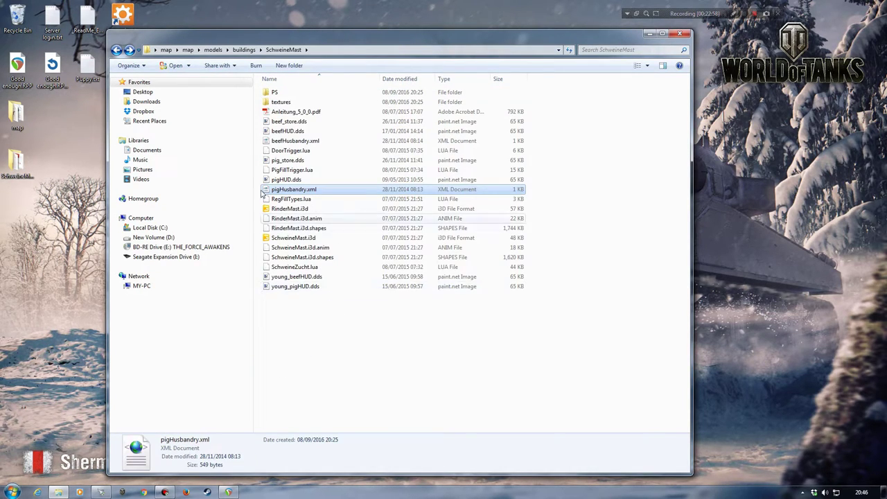
click(167, 50)
double_click(277, 92)
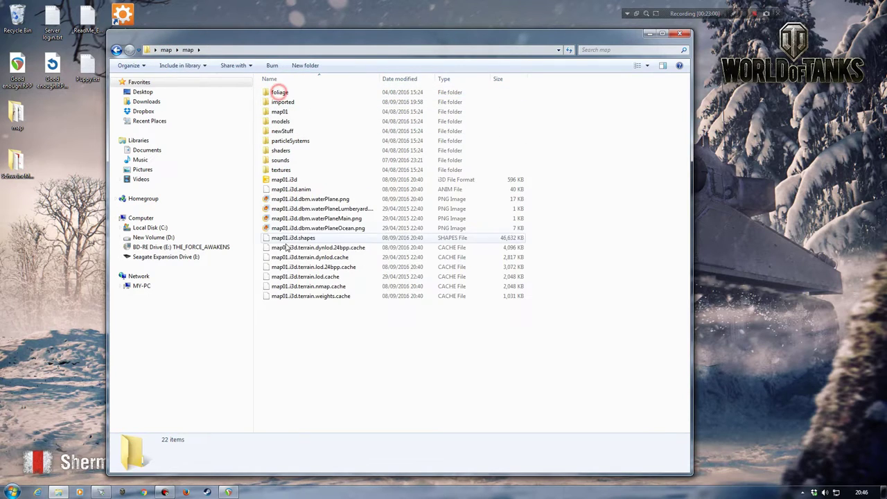
click(284, 180)
double_click(283, 180)
click(441, 301)
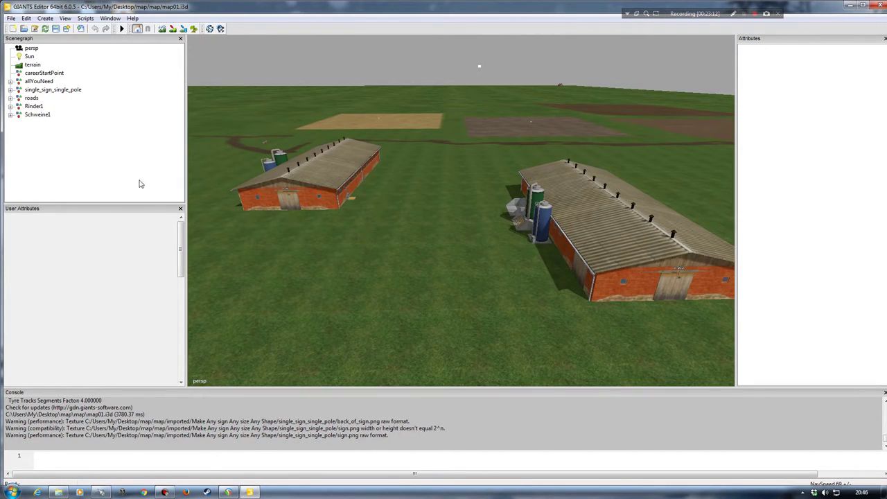
Step: Frame both barns in the view and expand Rinder1 and its Schweinemast group in the scenegraph
mouse_move(405, 219)
right_down()
mouse_move(447, 257)
mouse_move(379, 244)
mouse_move(358, 224)
mouse_move(429, 243)
mouse_move(446, 223)
mouse_move(386, 230)
mouse_move(438, 262)
mouse_move(465, 223)
mouse_move(377, 209)
mouse_move(406, 231)
mouse_move(385, 241)
mouse_move(414, 240)
mouse_move(370, 177)
mouse_move(409, 209)
mouse_move(362, 226)
mouse_move(382, 233)
right_up()
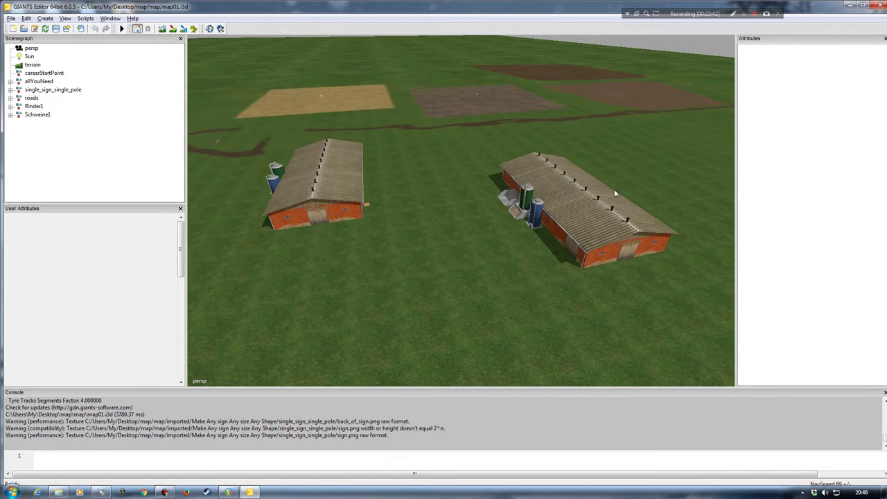
click(10, 107)
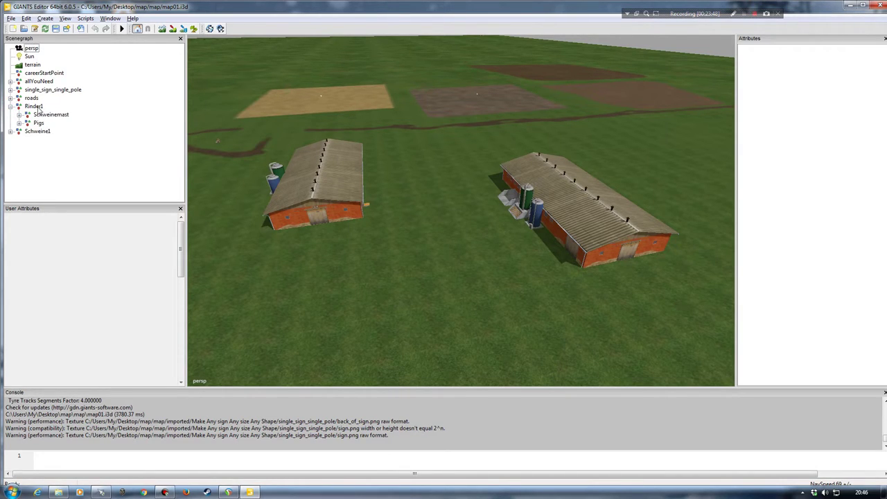
click(50, 115)
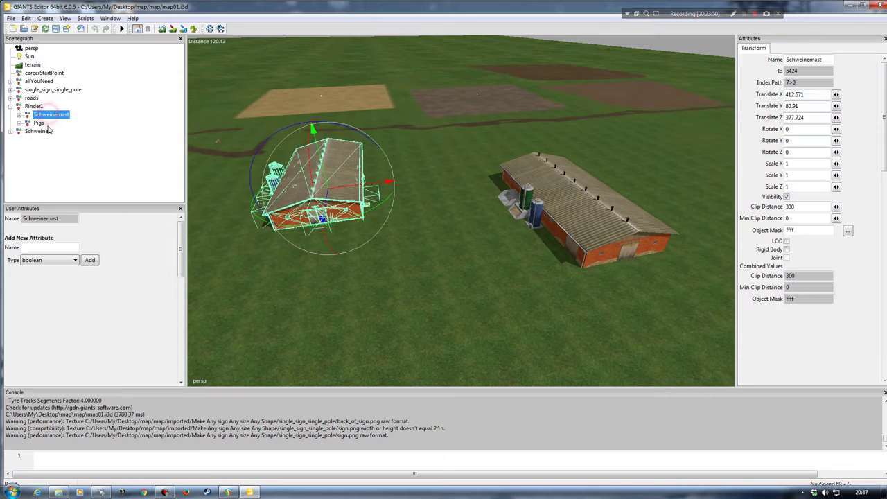
click(20, 115)
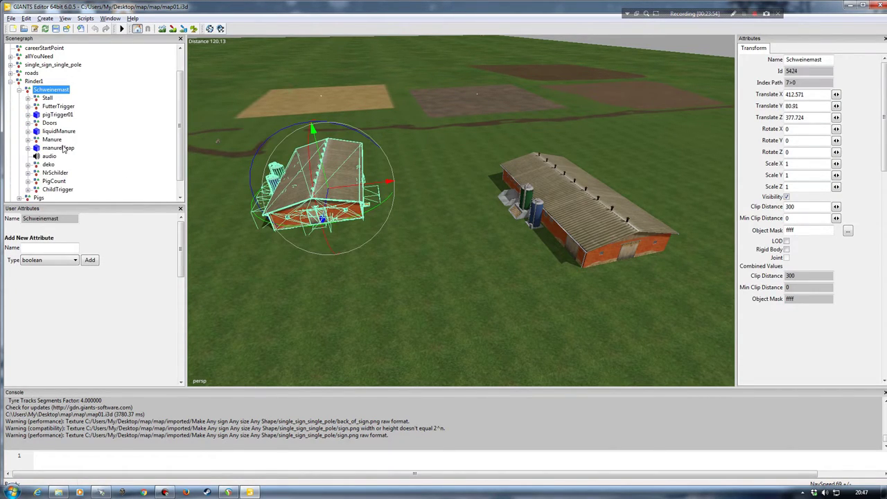
Step: Inspect the user attributes of the Schweinemast group's child nodes, from pigTrigger01 through ChildTrigger
click(55, 114)
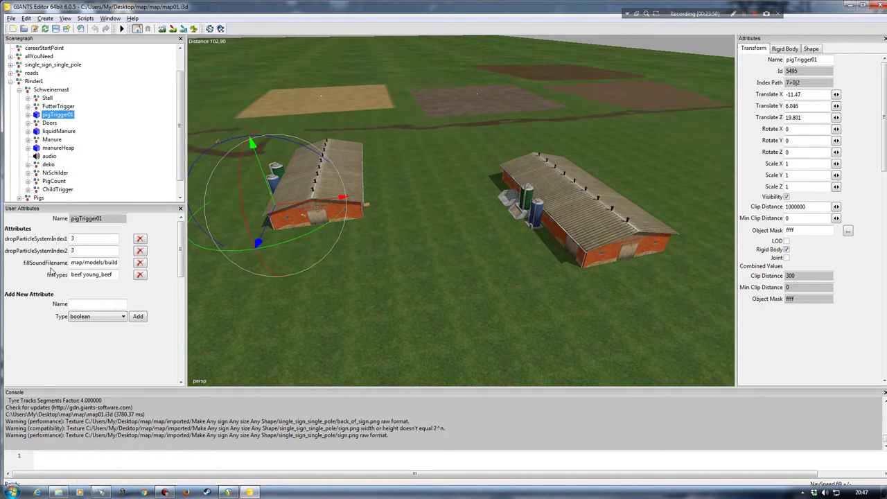
click(60, 131)
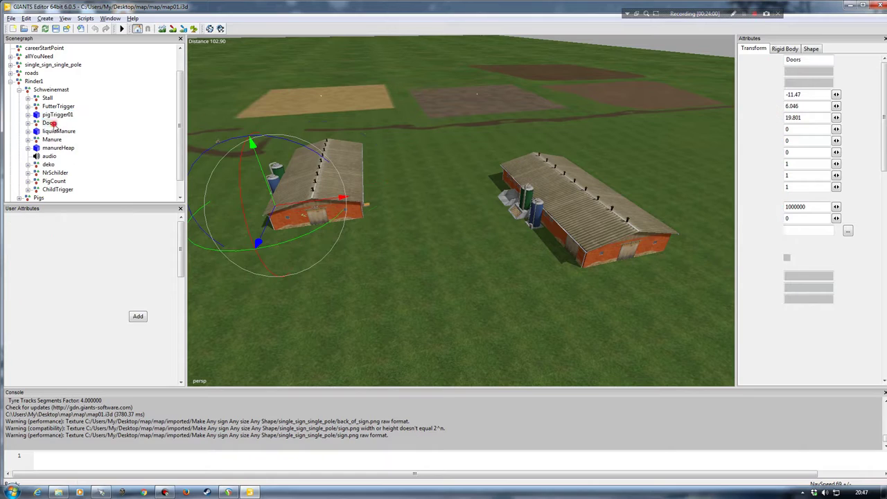
click(52, 140)
click(55, 149)
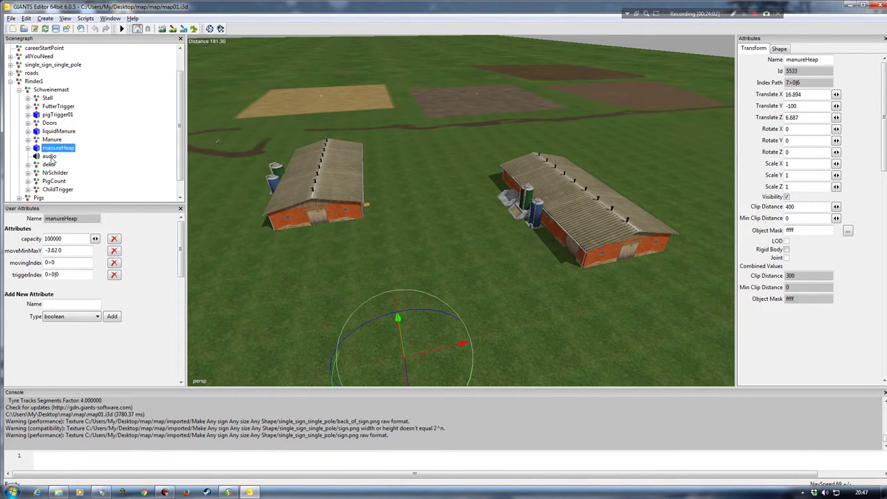
click(50, 157)
click(50, 165)
click(54, 173)
click(53, 181)
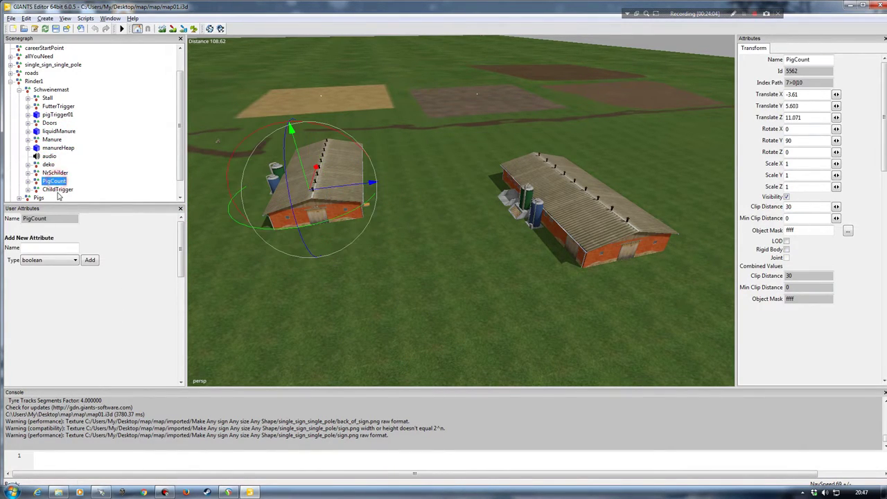
click(56, 190)
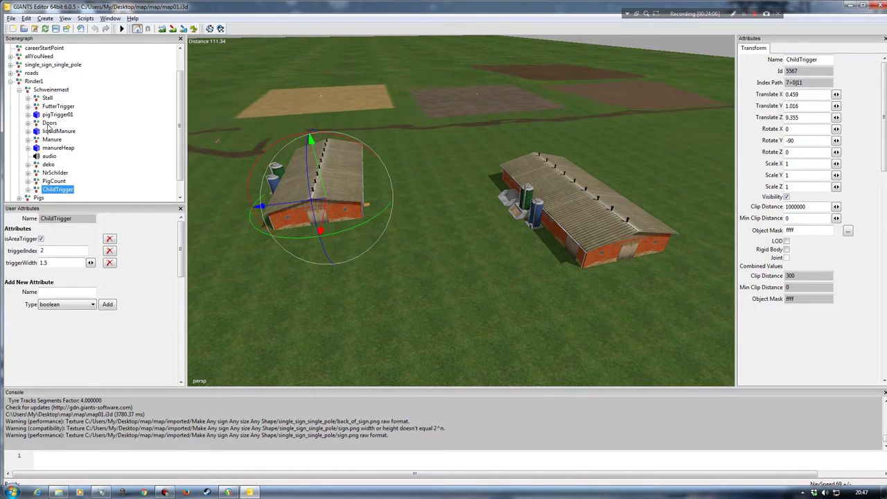
Step: Check the full fillSoundFilename path in the user attributes of pigTrigger01, from its start to the beef sound file and back
click(54, 115)
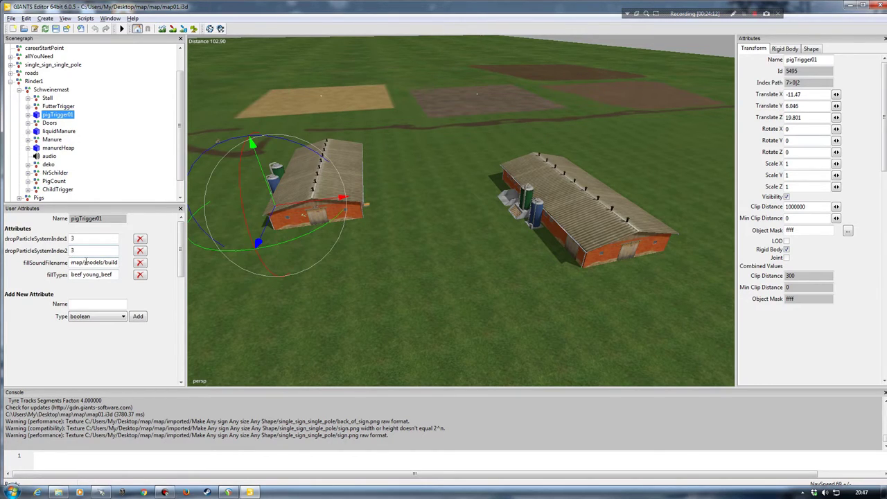
click(87, 263)
key(Right)
key(Right)
key(Right)
key(Right)
key(Right)
key(Right)
key(Right)
key(Right)
key(Right)
key(Right)
key(Right)
key(Right)
key(Right)
key(Right)
key(Right)
key(Right)
key(Right)
key(Right)
key(Right)
key(Right)
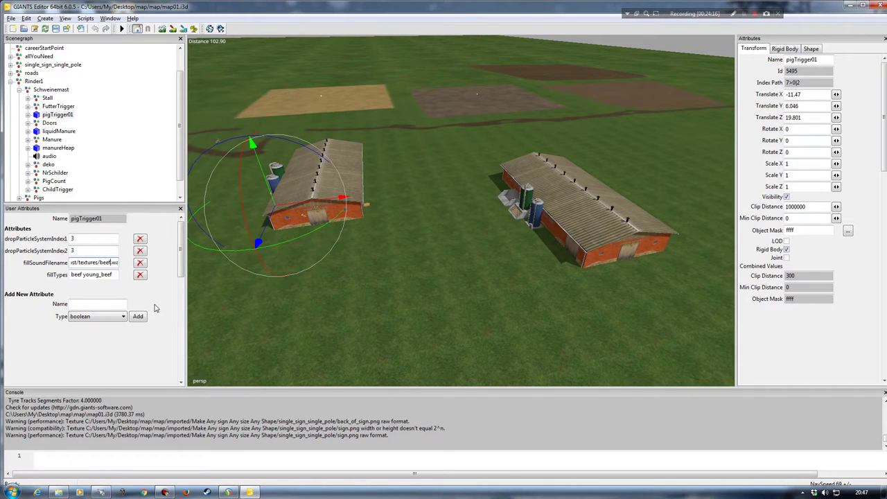
key(Left)
key(Left)
key(Left)
key(Left)
key(Left)
key(Left)
key(Left)
key(Left)
key(Left)
key(Left)
key(Left)
key(Left)
key(Left)
key(Left)
key(Left)
key(Left)
key(Left)
key(Left)
key(Left)
key(Left)
Step: Inspect the user attributes of Rinder1's remaining Schweinemast nodes, from Doors and liquidManure through manureHeap to ChildTrigger
click(47, 124)
click(55, 131)
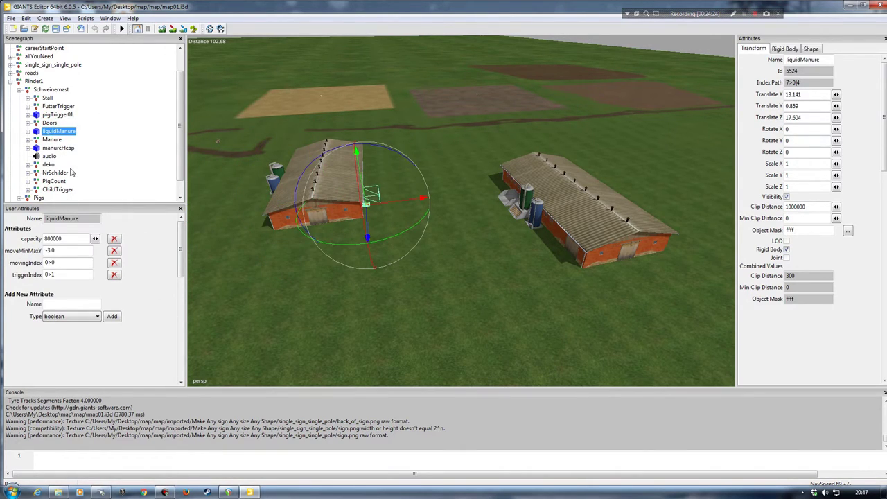
click(58, 148)
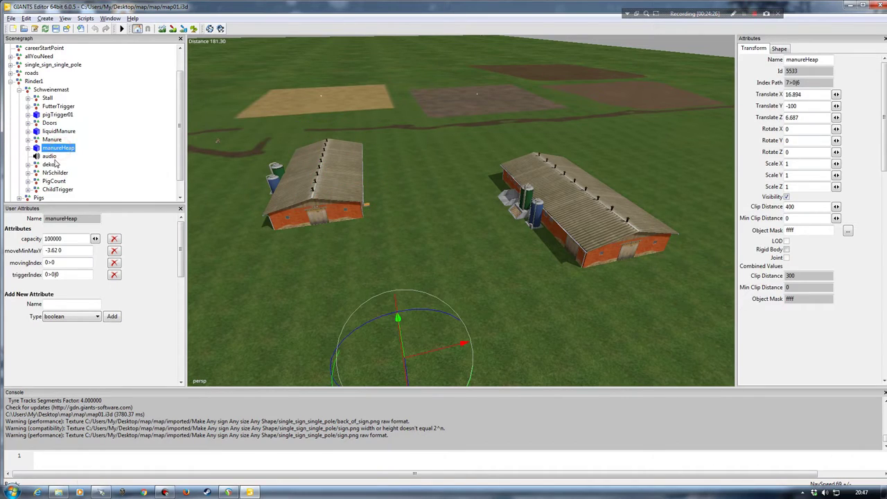
click(50, 164)
click(55, 173)
click(54, 181)
click(58, 190)
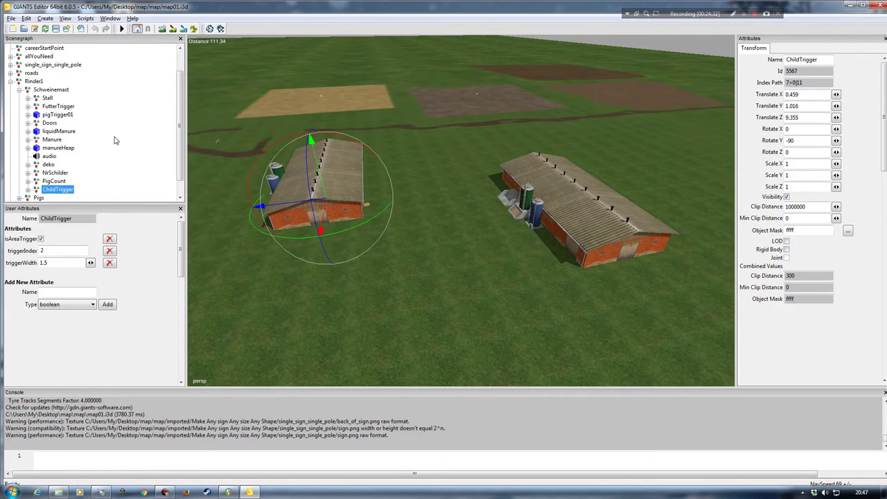
Step: Collapse the Rinder1 hierarchy and expand Schweine1 and its Schweinemast group in the scenegraph
click(19, 90)
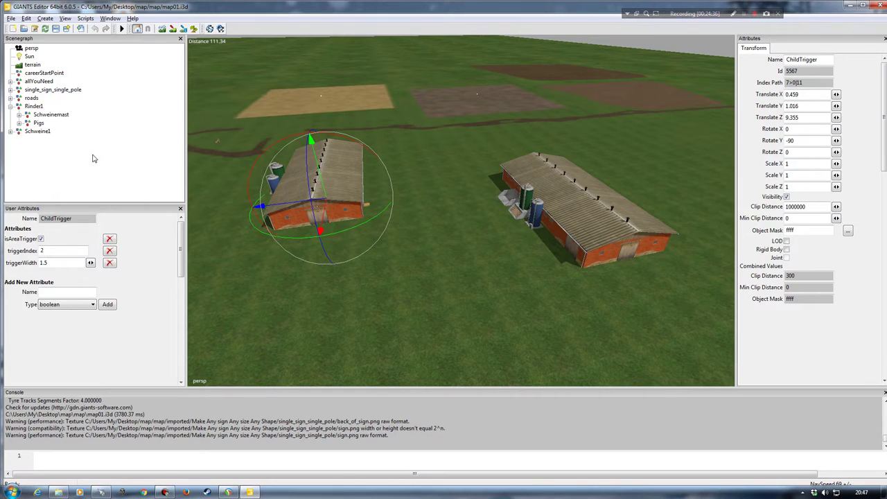
click(11, 106)
click(10, 114)
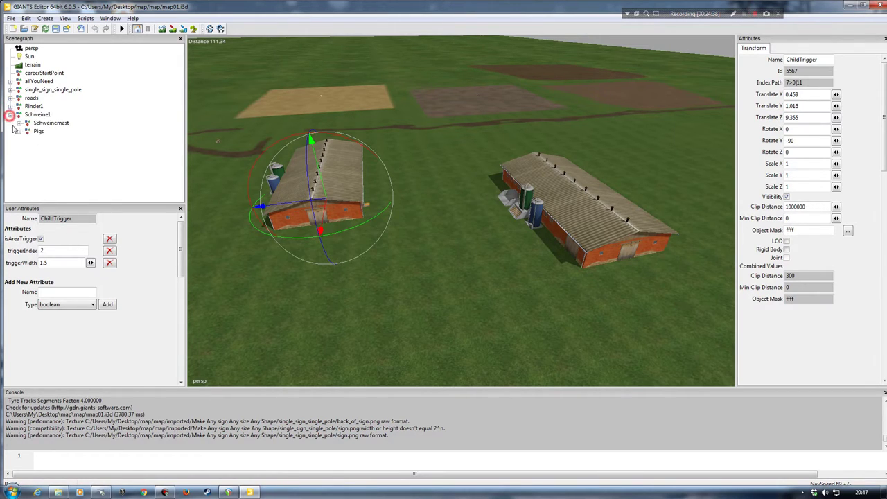
click(48, 123)
click(26, 123)
Step: Inspect the user attributes of each node in Schweine1's Schweinemast group, from Stall through ChildTrigger
click(47, 98)
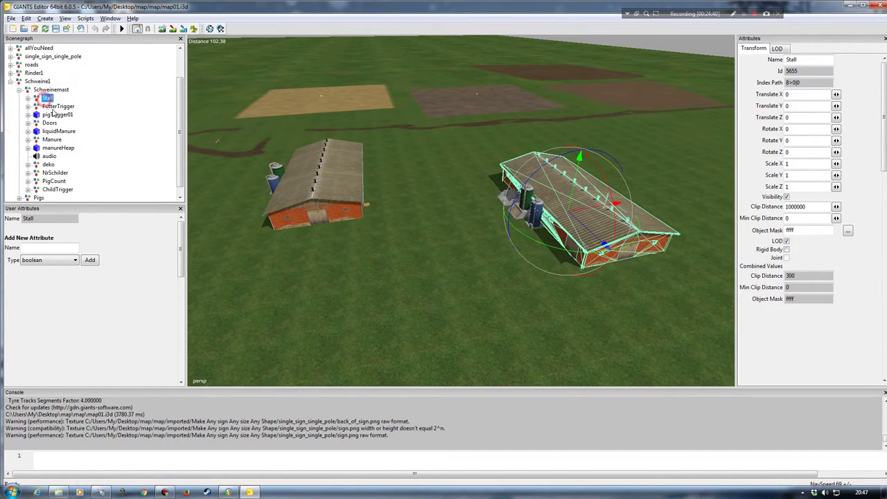
click(59, 106)
click(59, 115)
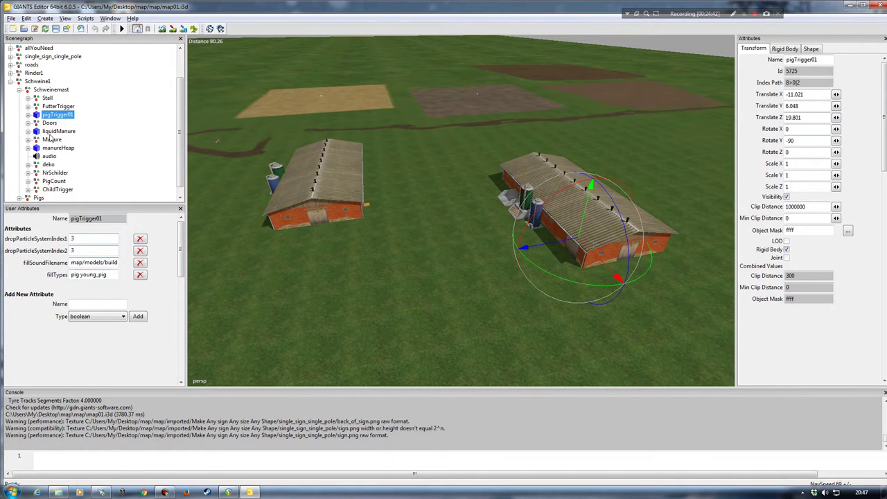
click(50, 122)
click(58, 131)
click(51, 139)
click(58, 147)
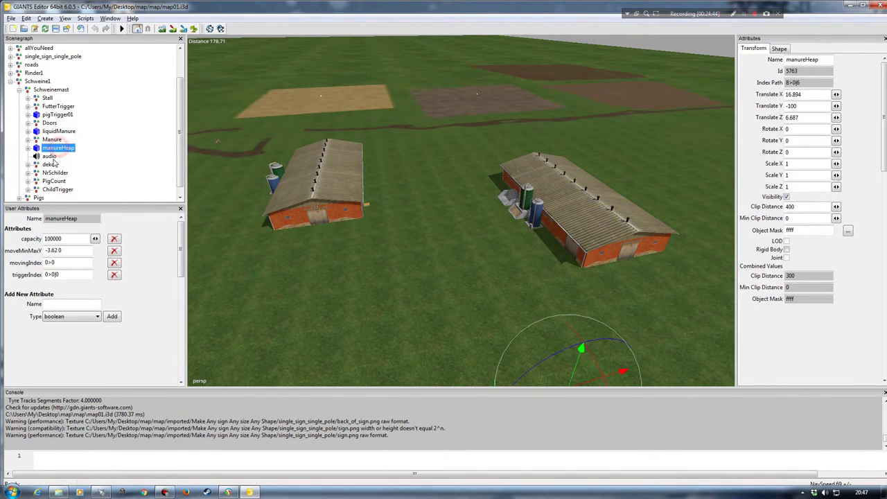
click(48, 156)
click(49, 164)
click(54, 173)
click(53, 181)
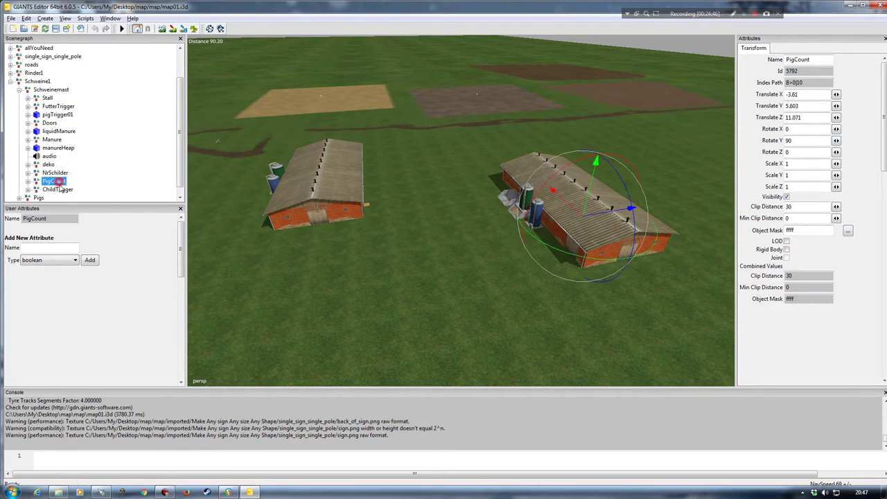
click(56, 188)
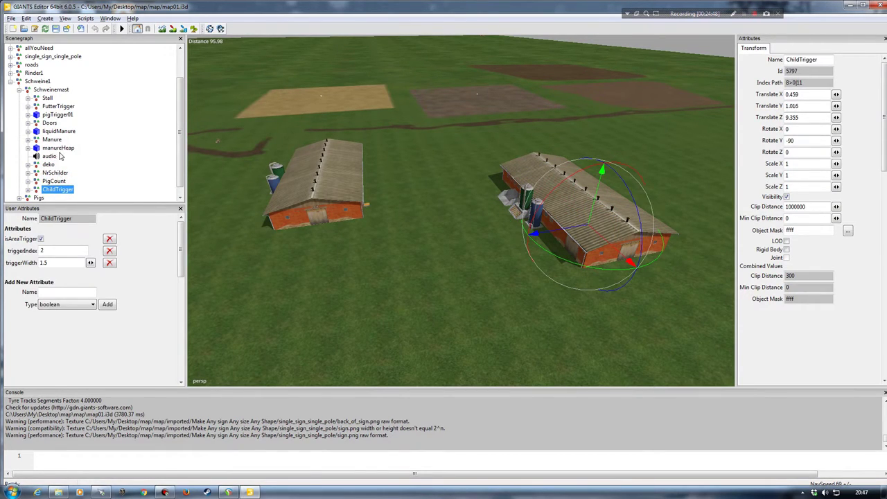
Step: Collapse the Schweine1 hierarchy and close GIANTS Editor
click(18, 89)
click(9, 114)
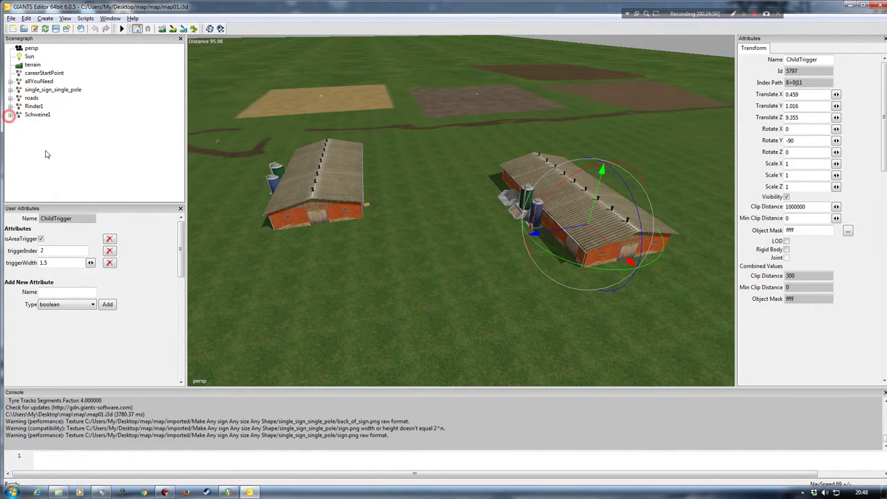
click(107, 143)
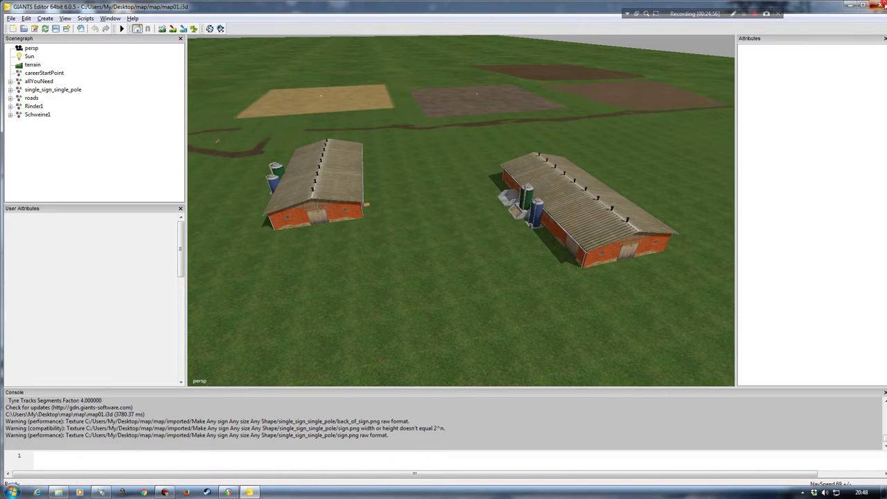
click(881, 5)
click(475, 252)
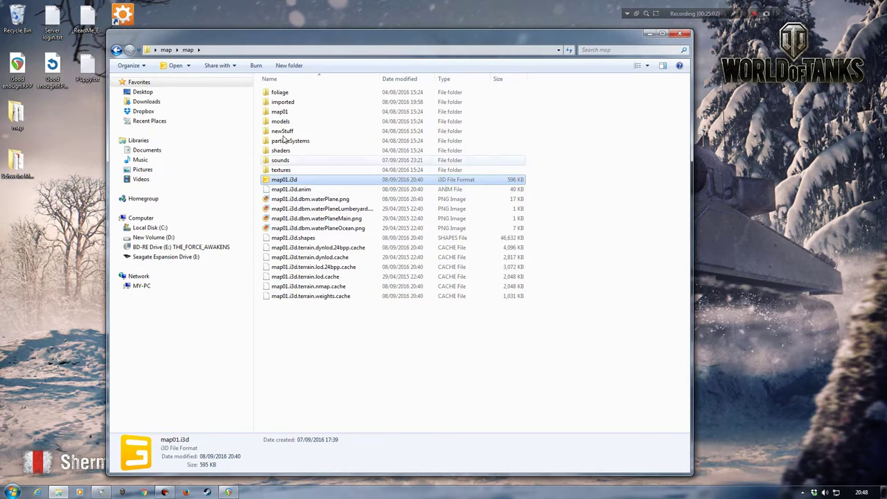
Step: Go up from the inner map folder to the outer map folder in Windows Explorer and reposition the window
drag(331, 43, 396, 41)
click(228, 47)
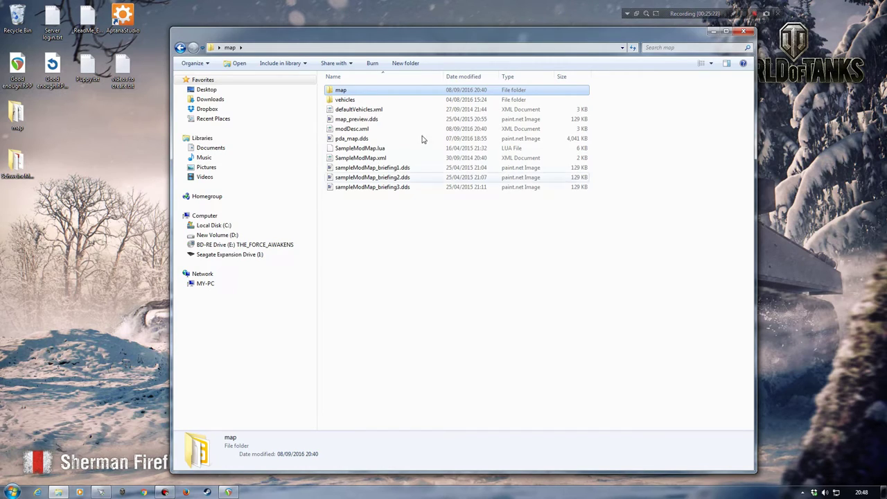
drag(437, 38, 419, 40)
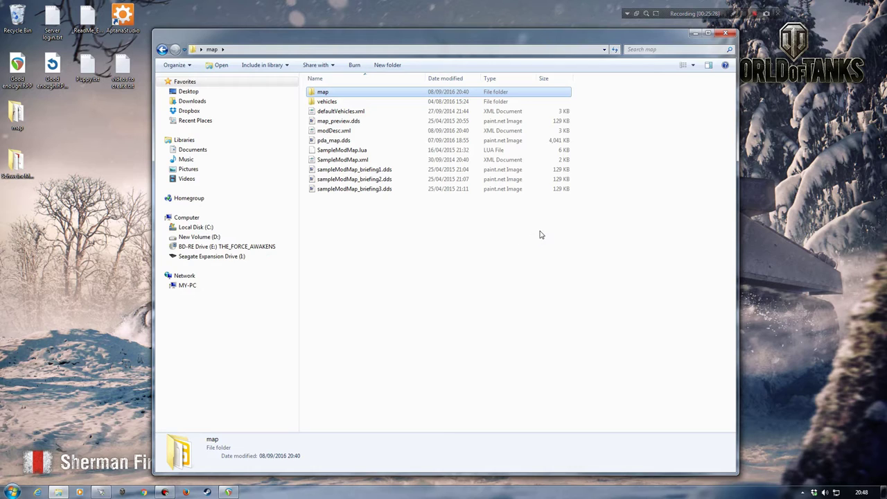
click(757, 15)
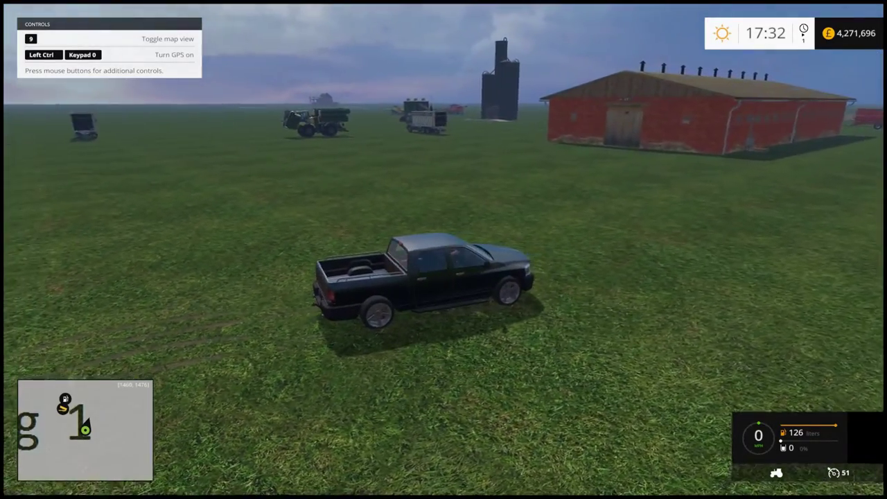
Step: In Farming Simulator 15, drive the pickup past the parked truck and the silo and across the dirt track
key(w)
key(a)
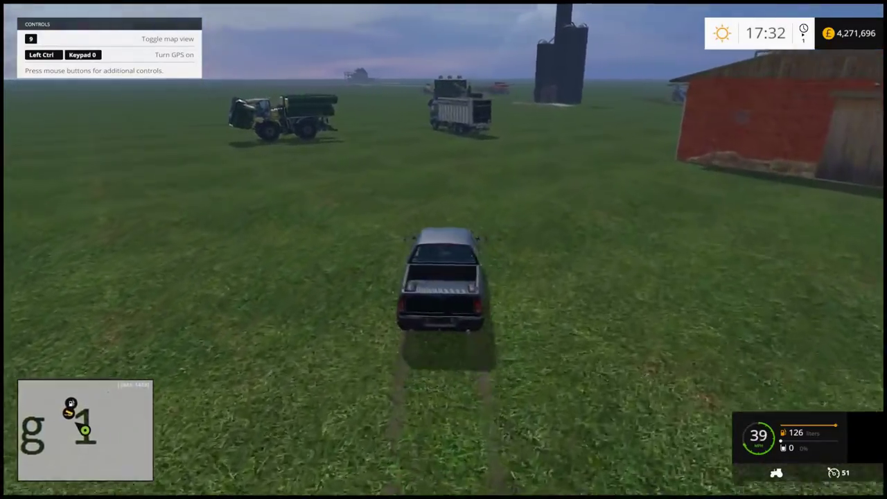
key(d)
key(d)
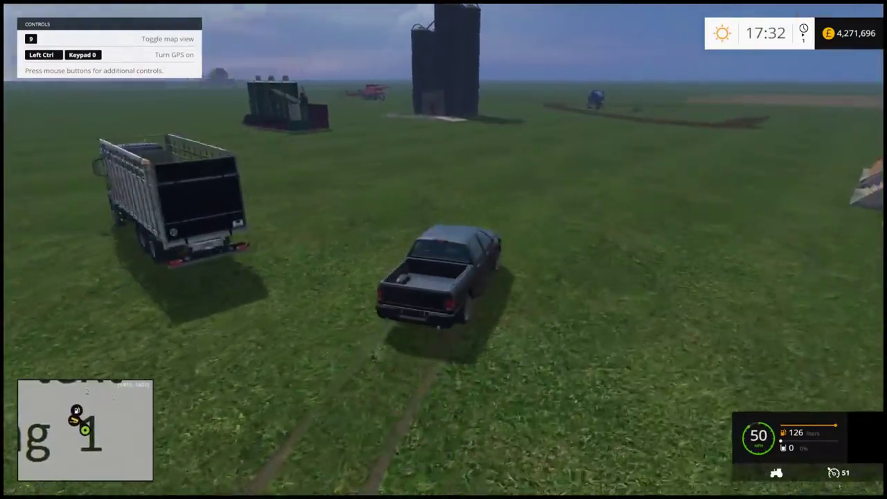
key(d)
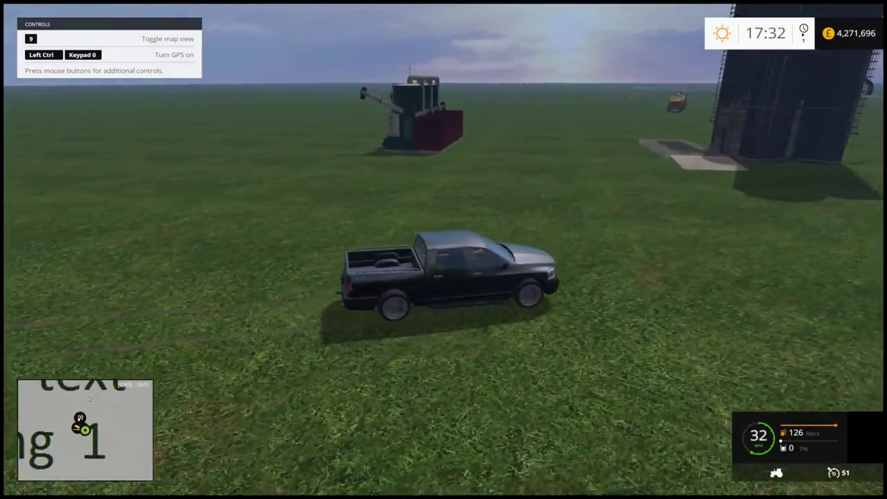
key(s)
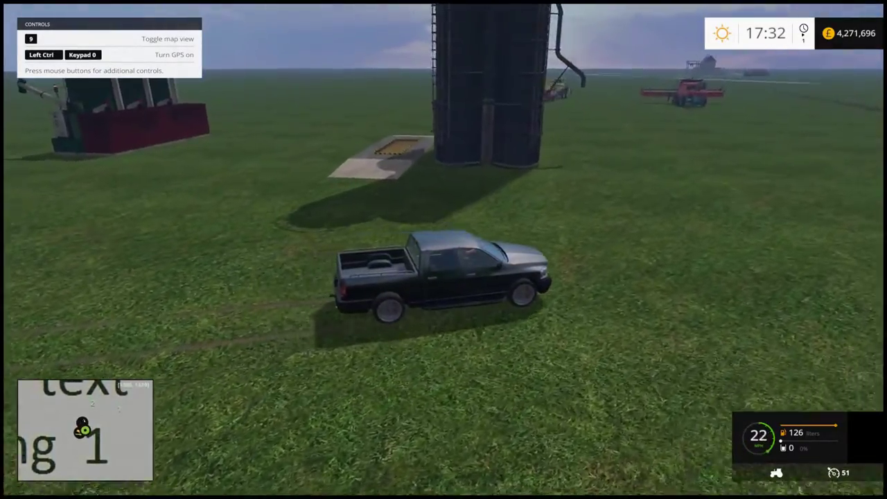
key(a)
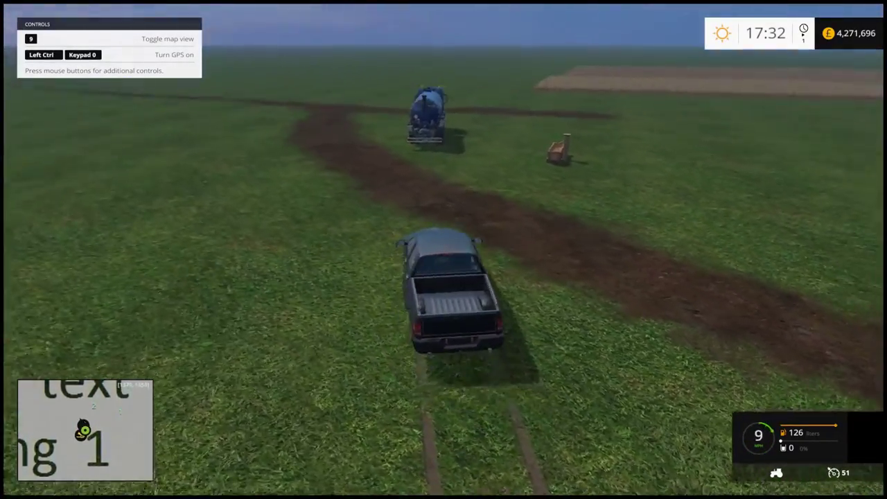
key(w)
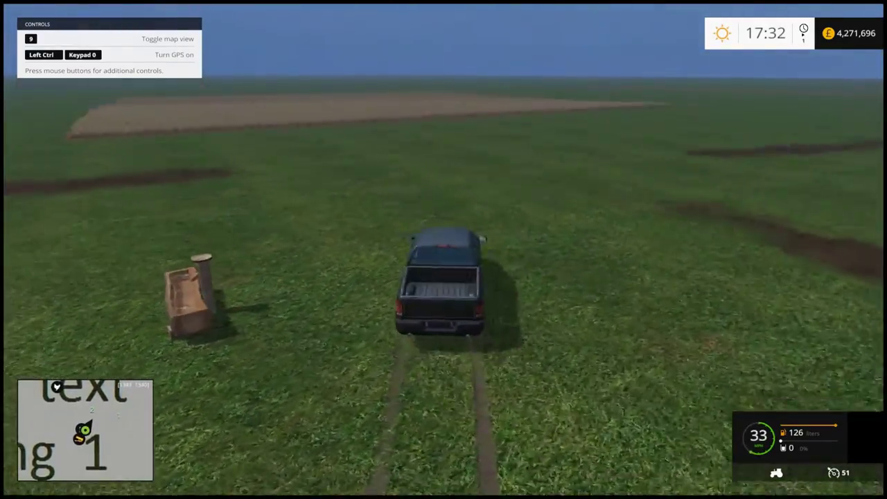
Step: Drive the pickup past the red trailer to the side of the barn with the potato bunker and feed silos
key(d)
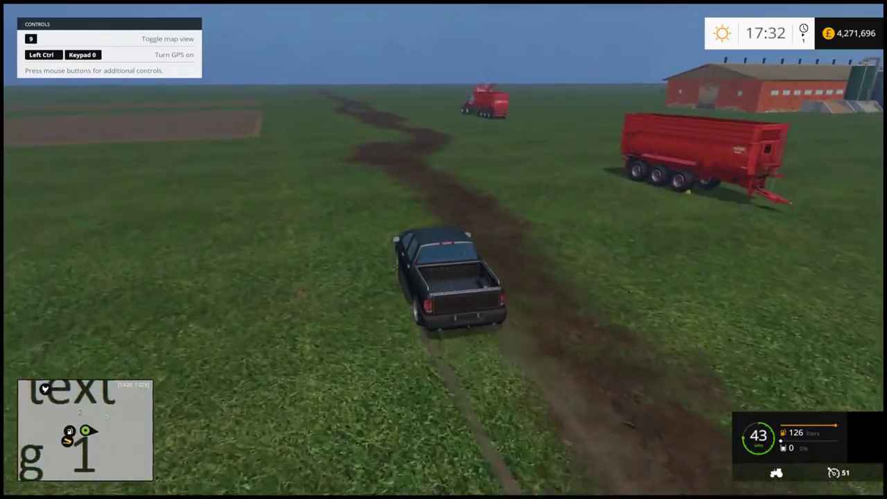
key(d)
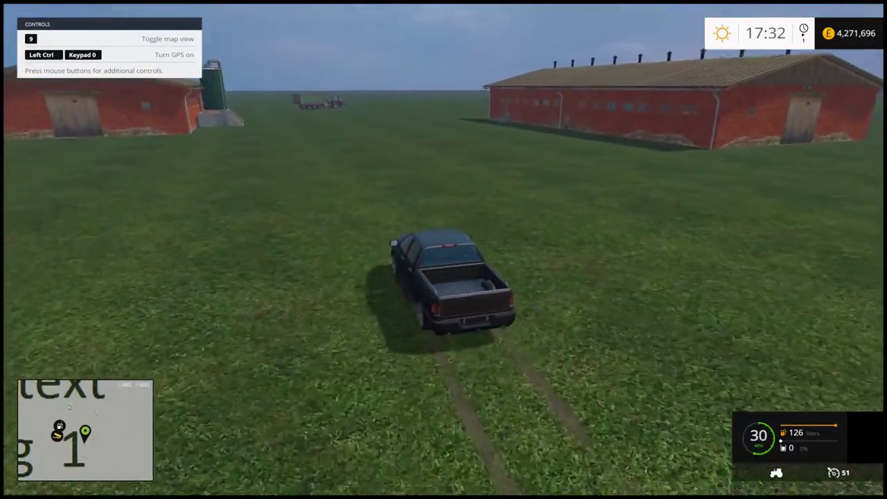
key(d)
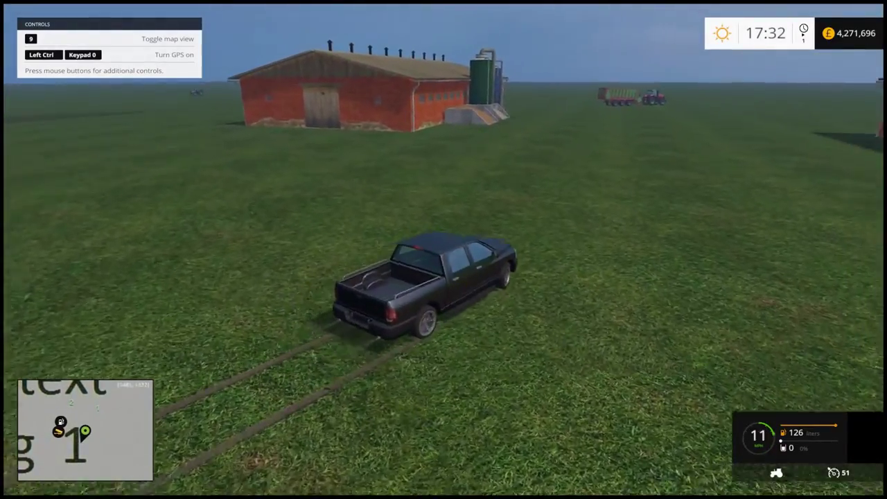
key(d)
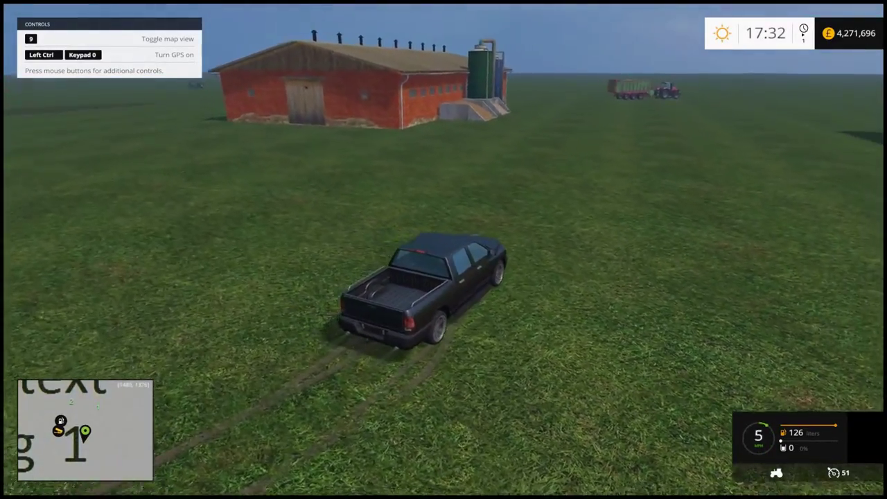
key(w)
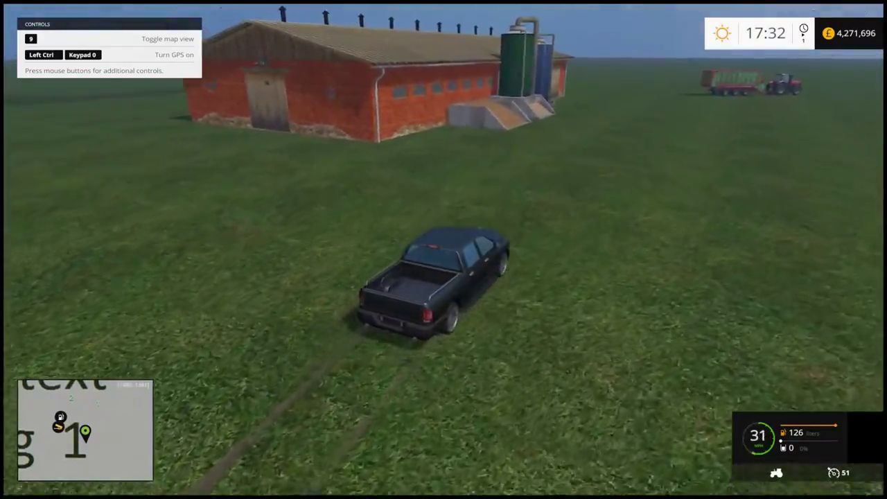
key(d)
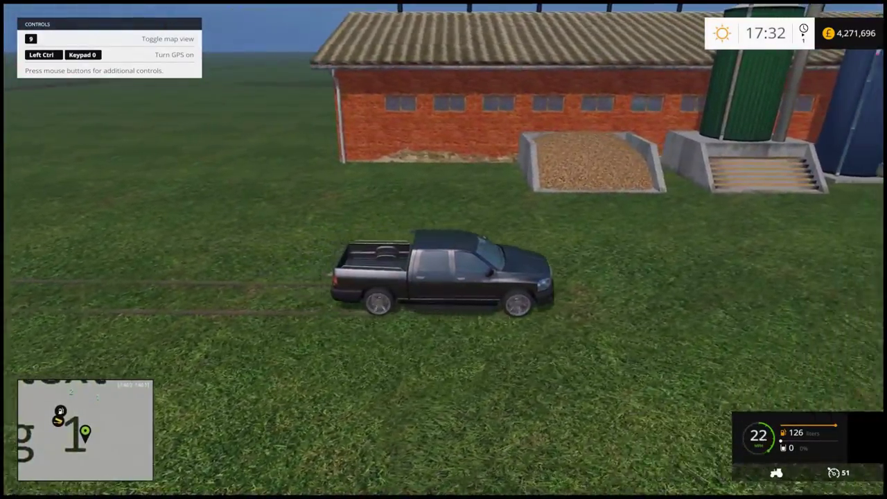
Step: Get out of the pickup and walk up to the potato pile beside the barn
key(e)
key(w)
key(w)
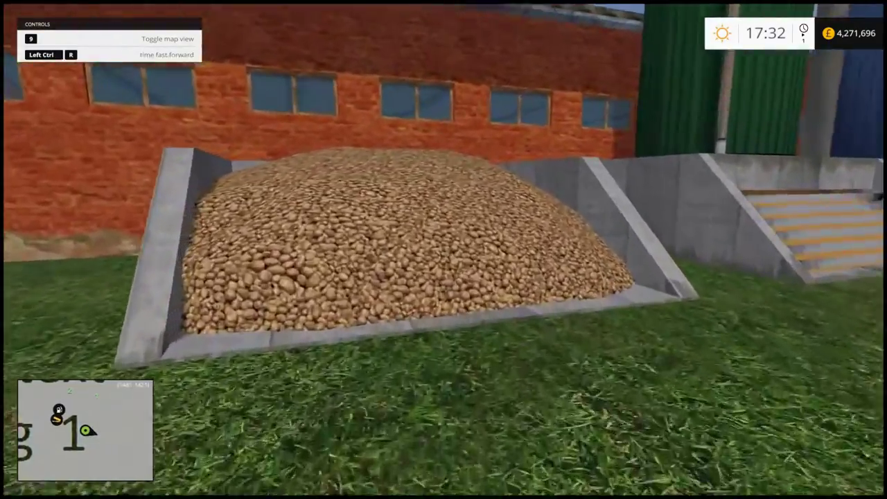